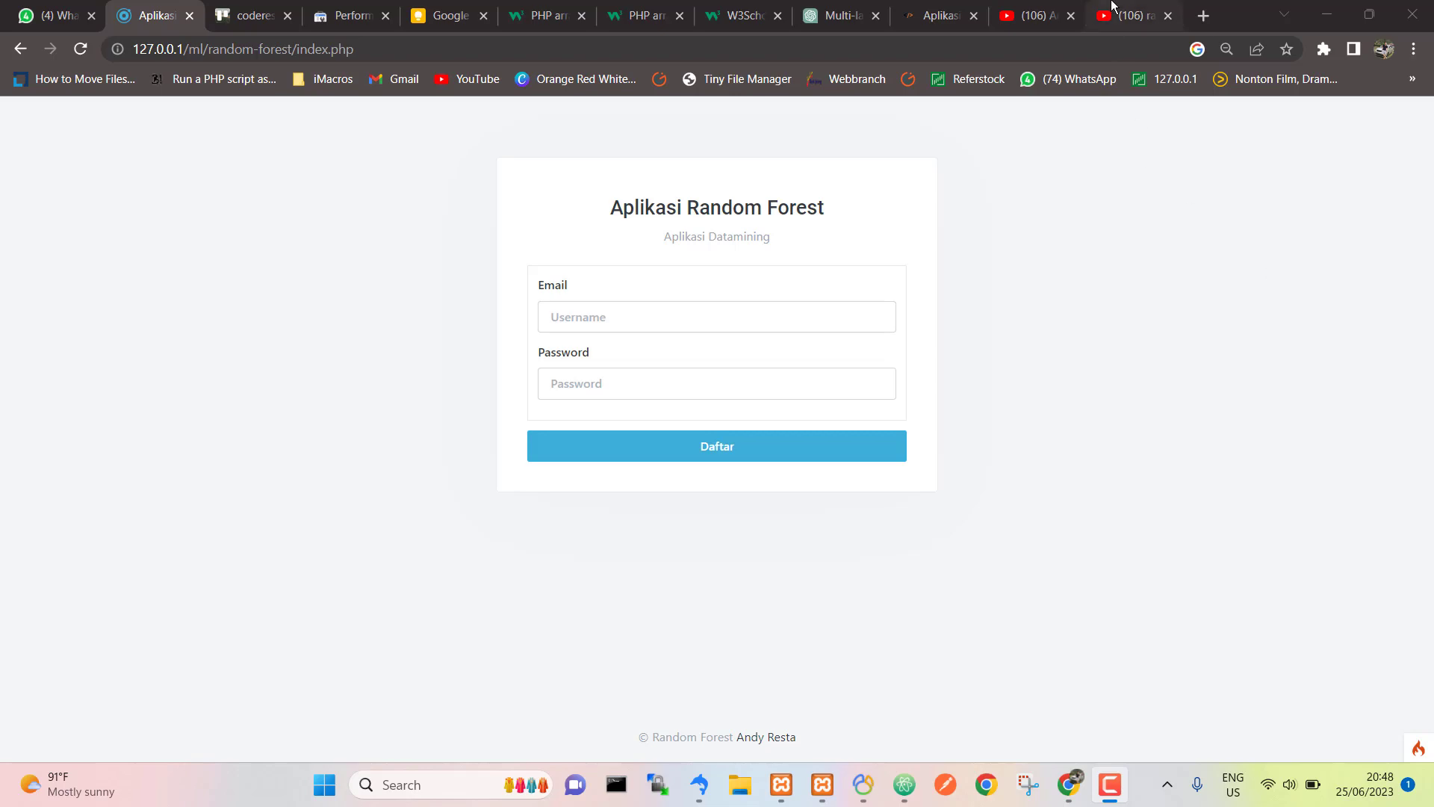
# Step: Go from the random forest search results to the channel's YouTube Community posts
pyautogui.click(1132, 15)
pyautogui.click(1027, 13)
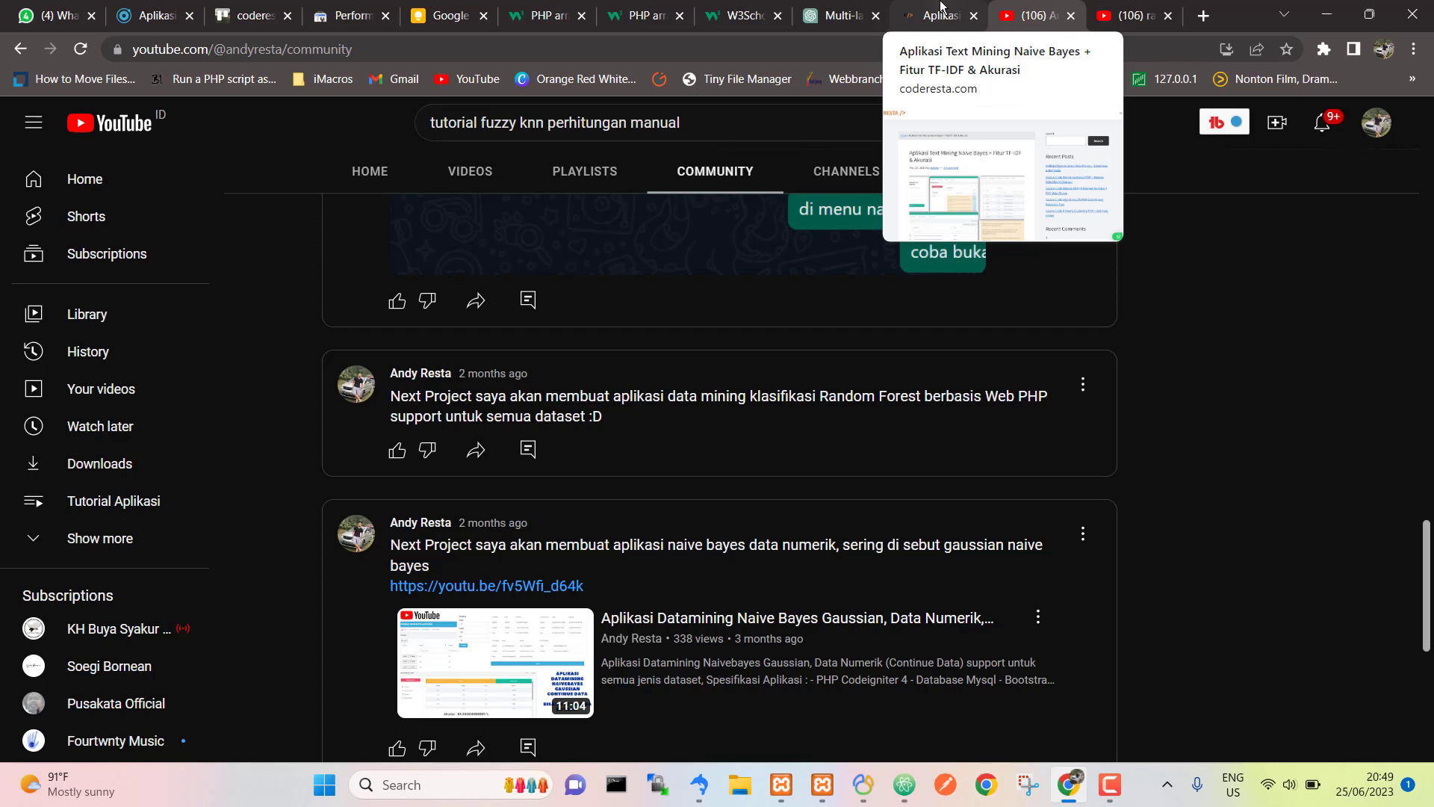
# Step: Check the coderesta article and the login form, then move to the ChatGPT Random Forest explanation
pyautogui.click(941, 8)
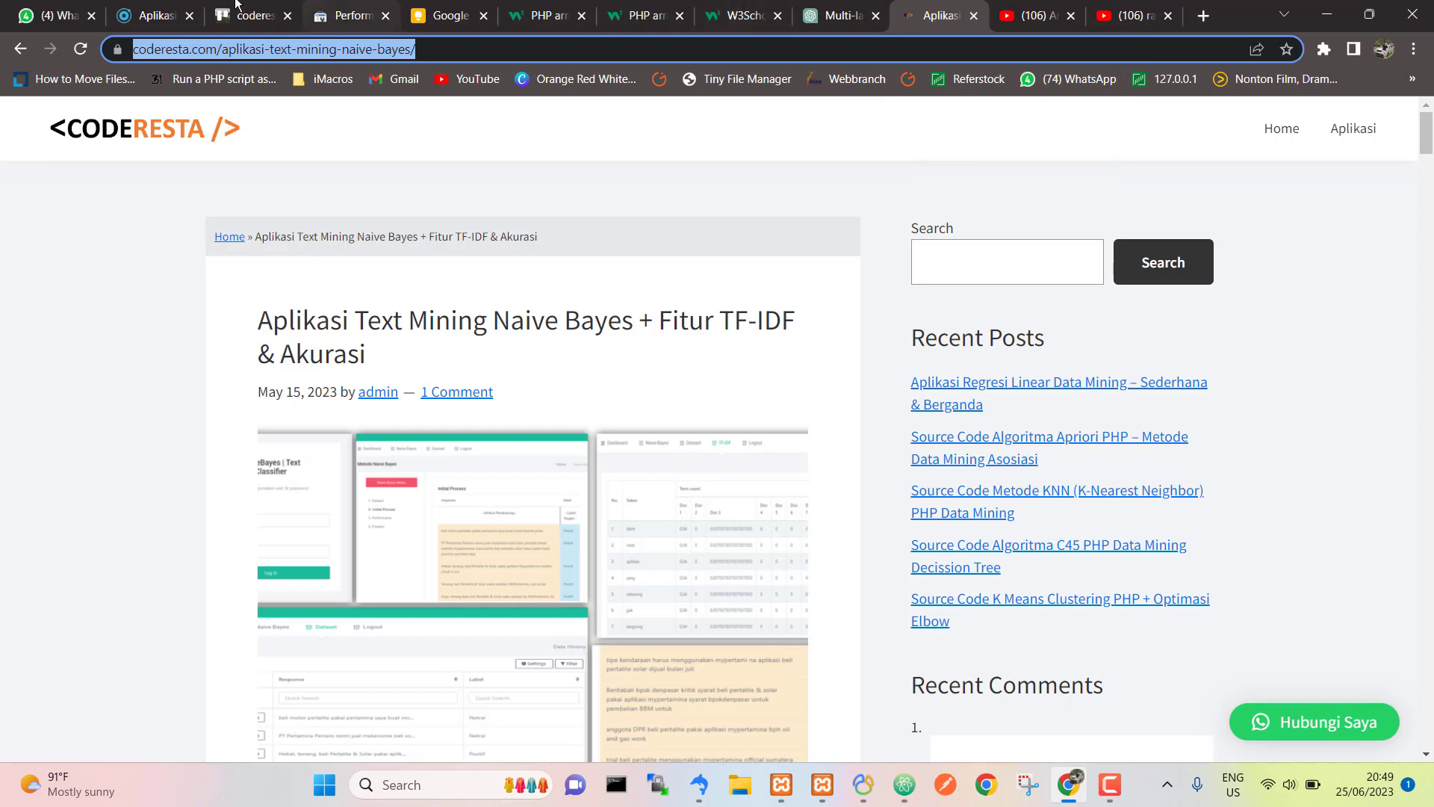
pyautogui.click(161, 15)
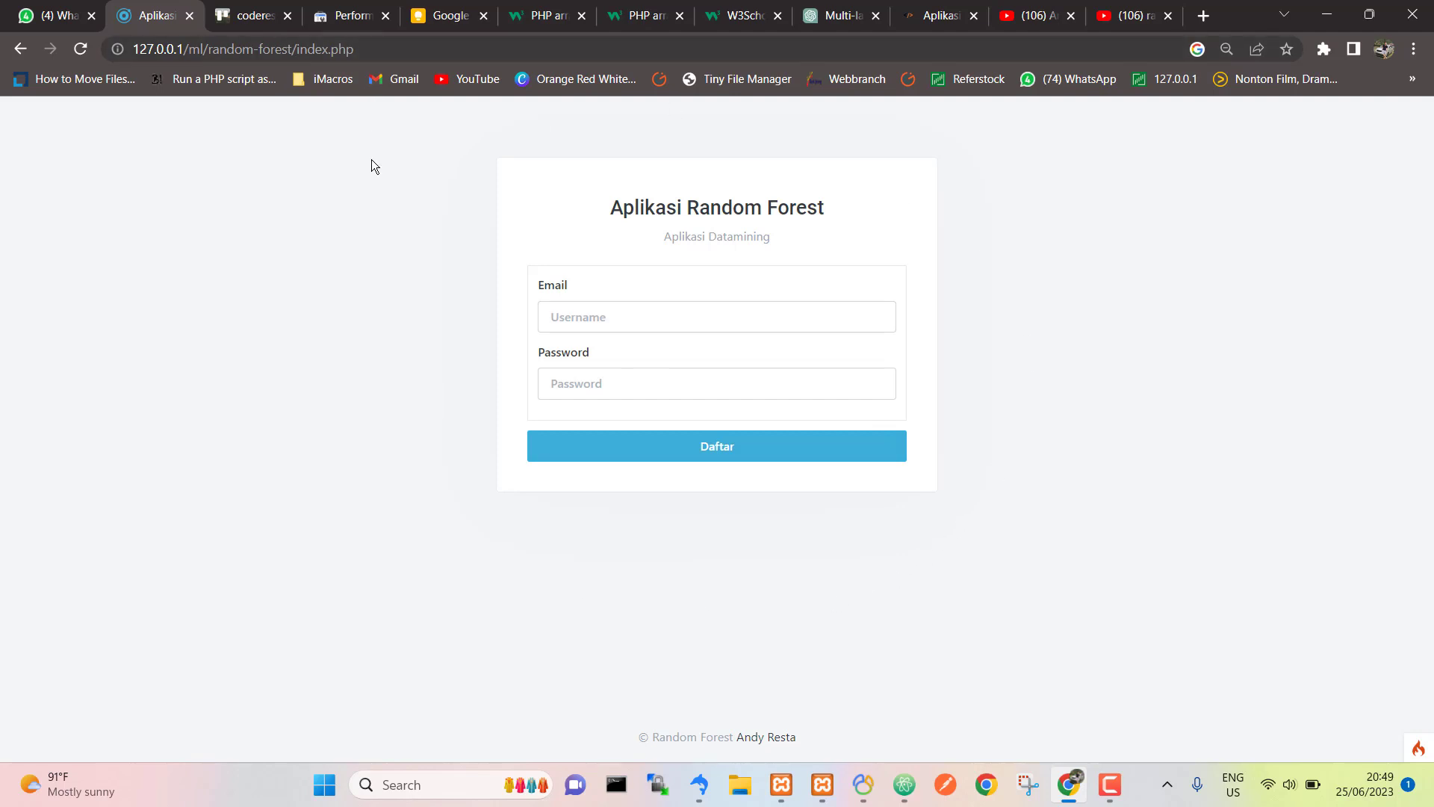
pyautogui.click(674, 326)
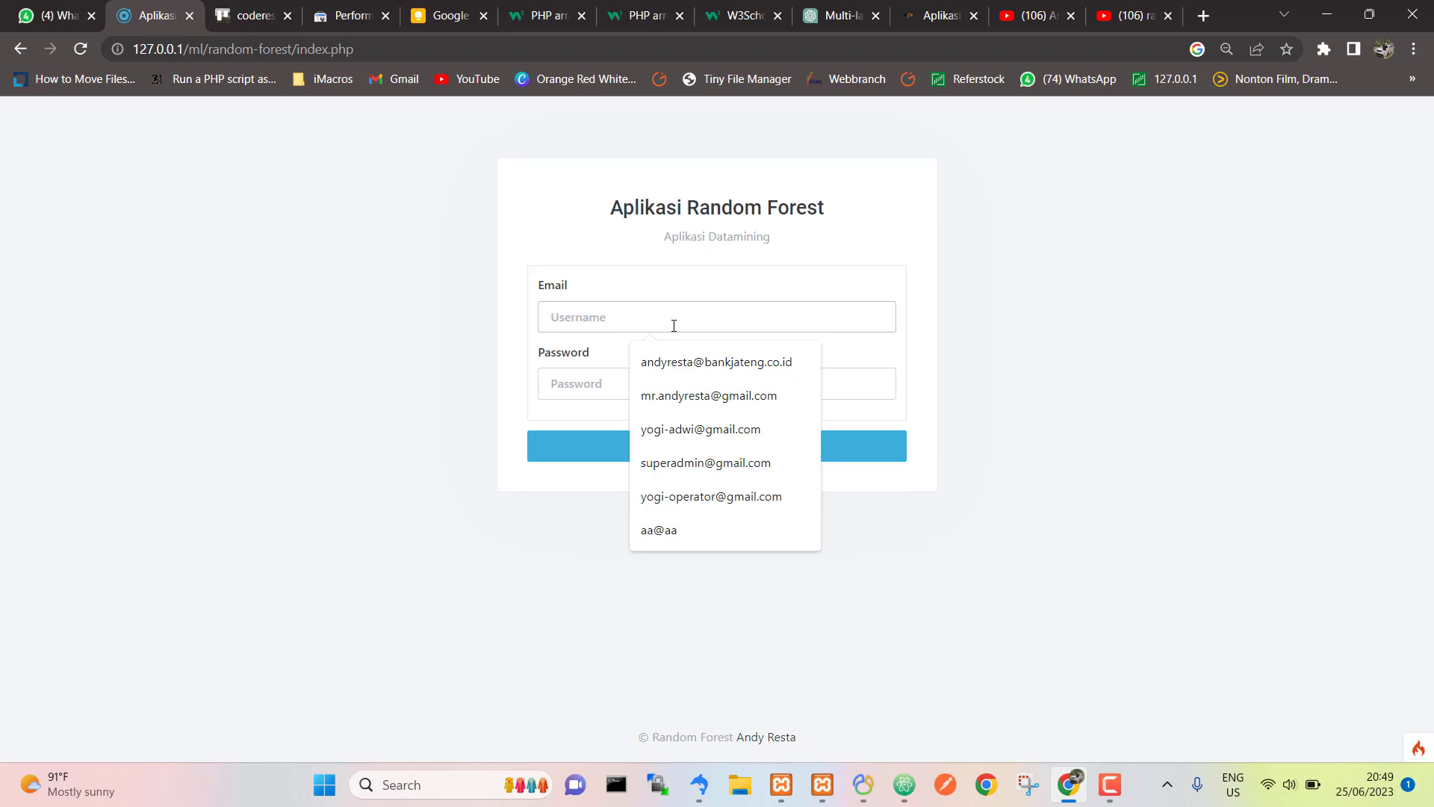
pyautogui.click(1047, 285)
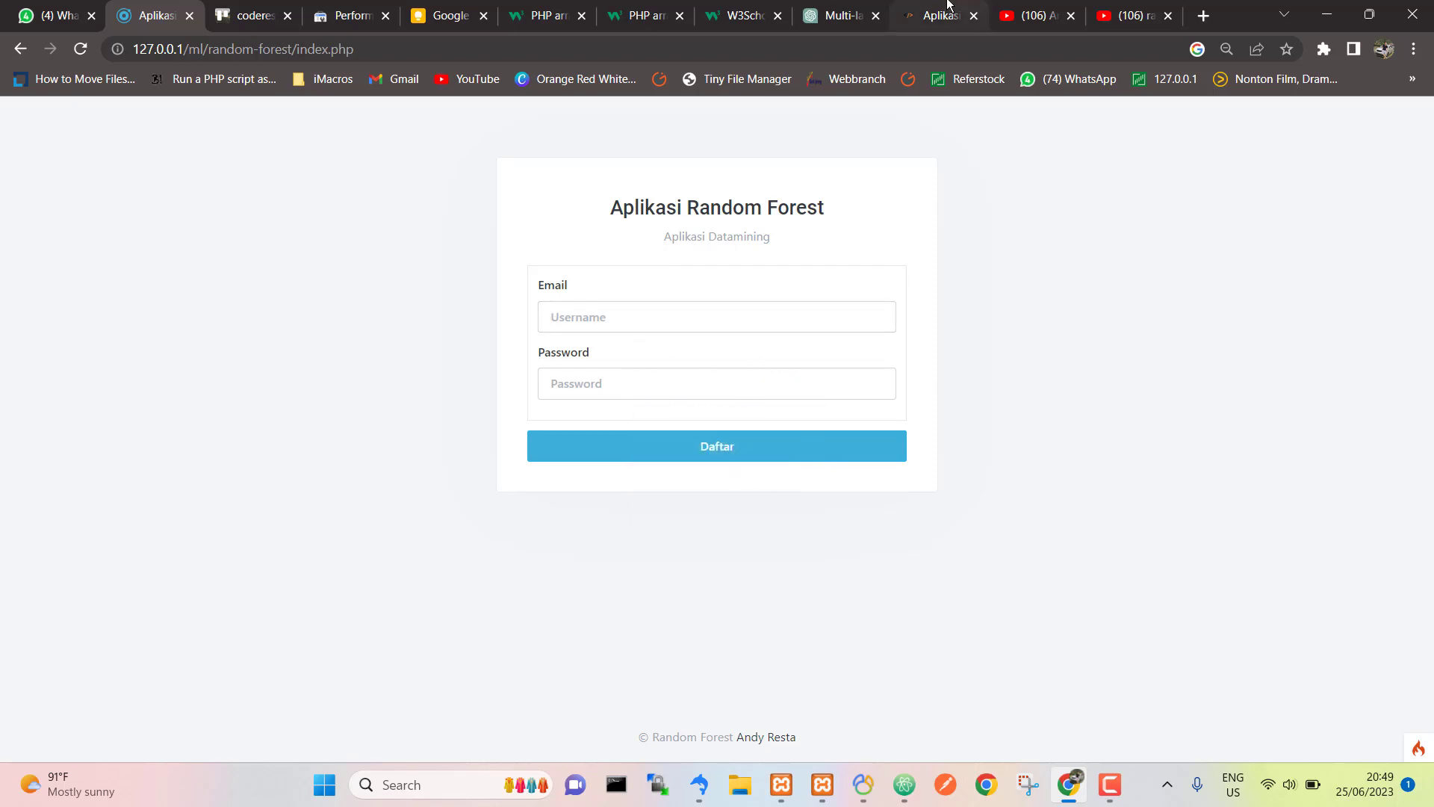
pyautogui.click(849, 10)
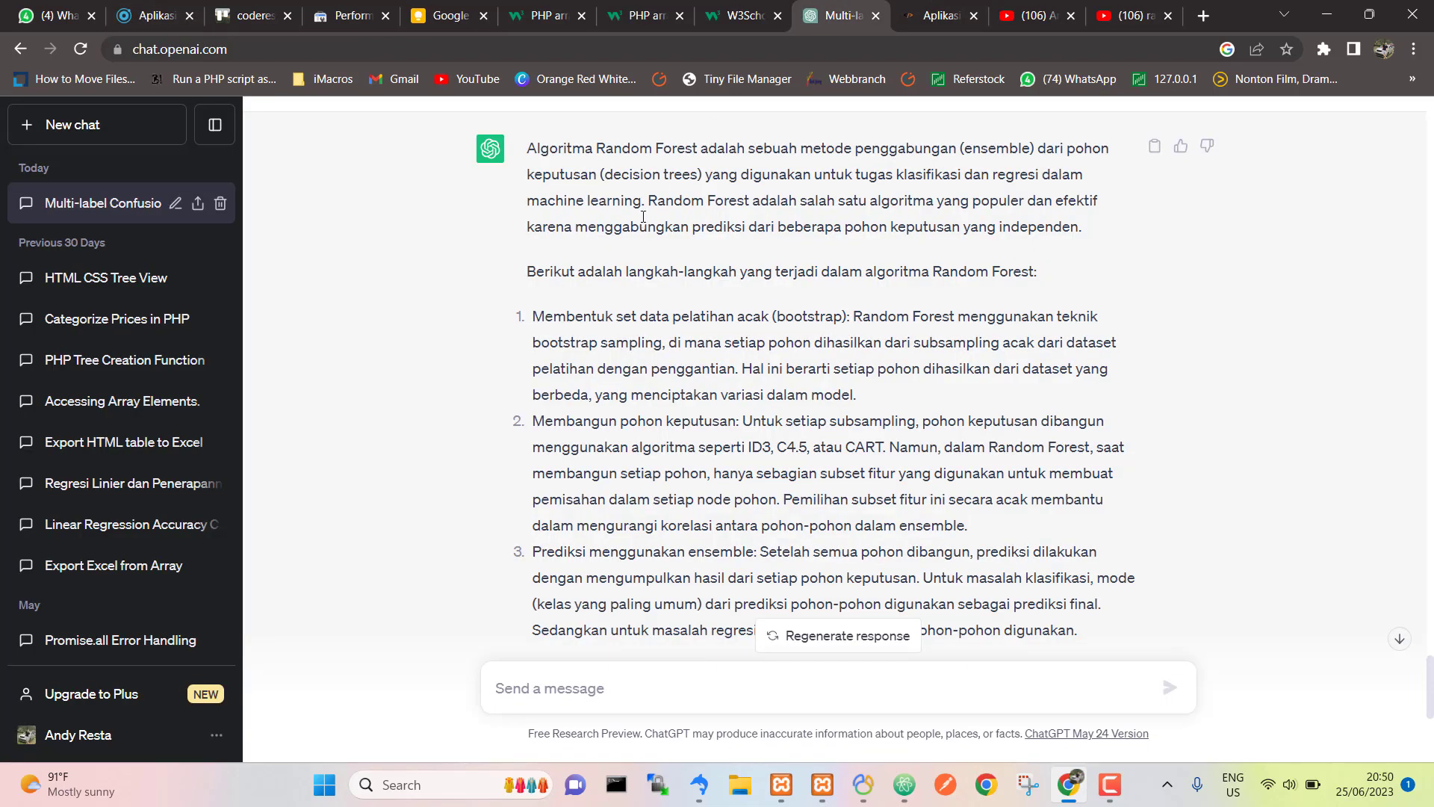
# Step: Highlight 'data pelatihan acak' in point 1 of the ChatGPT answer, then bring Atom forward
pyautogui.scroll(3, 642, 222)
pyautogui.scroll(-2, 642, 218)
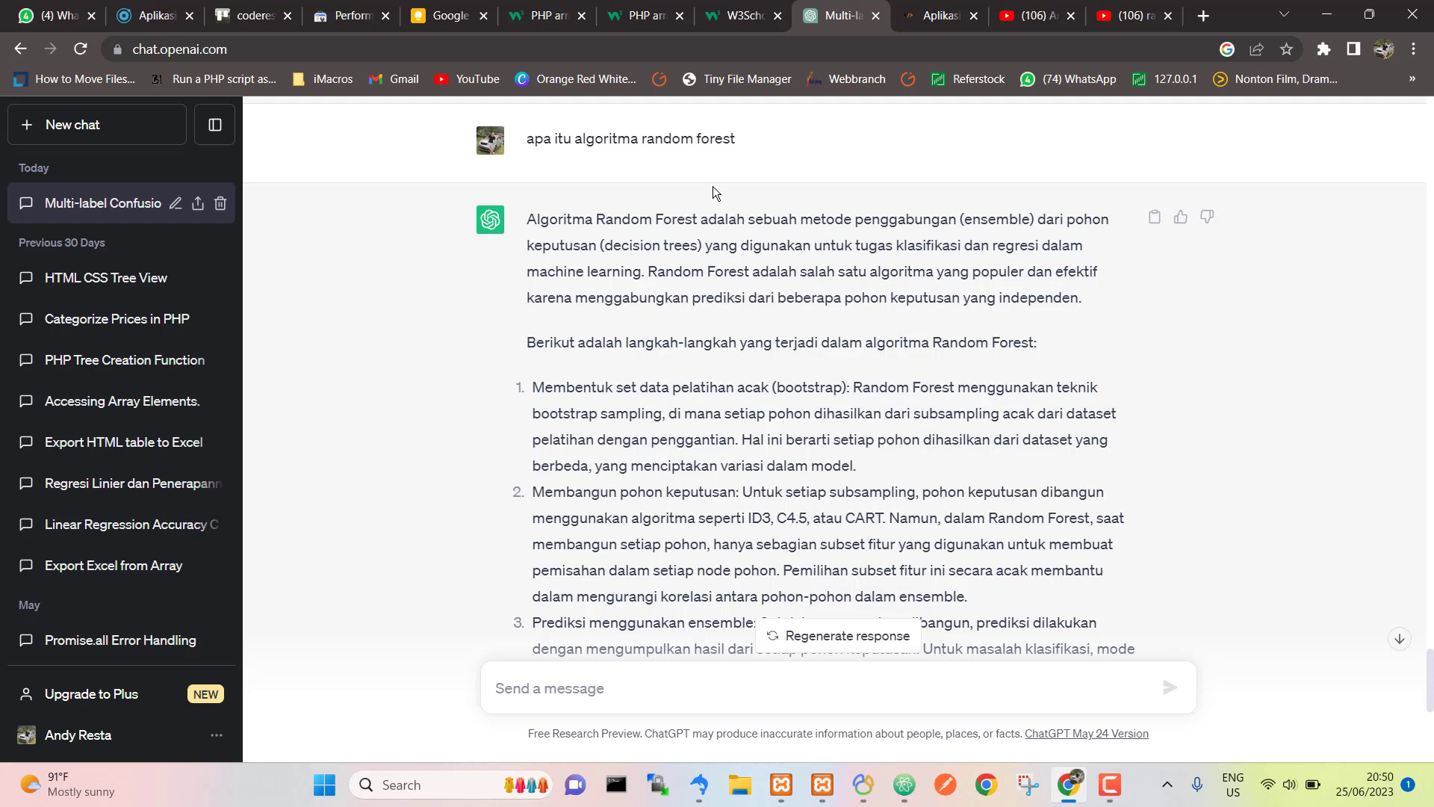
pyautogui.scroll(-2, 819, 469)
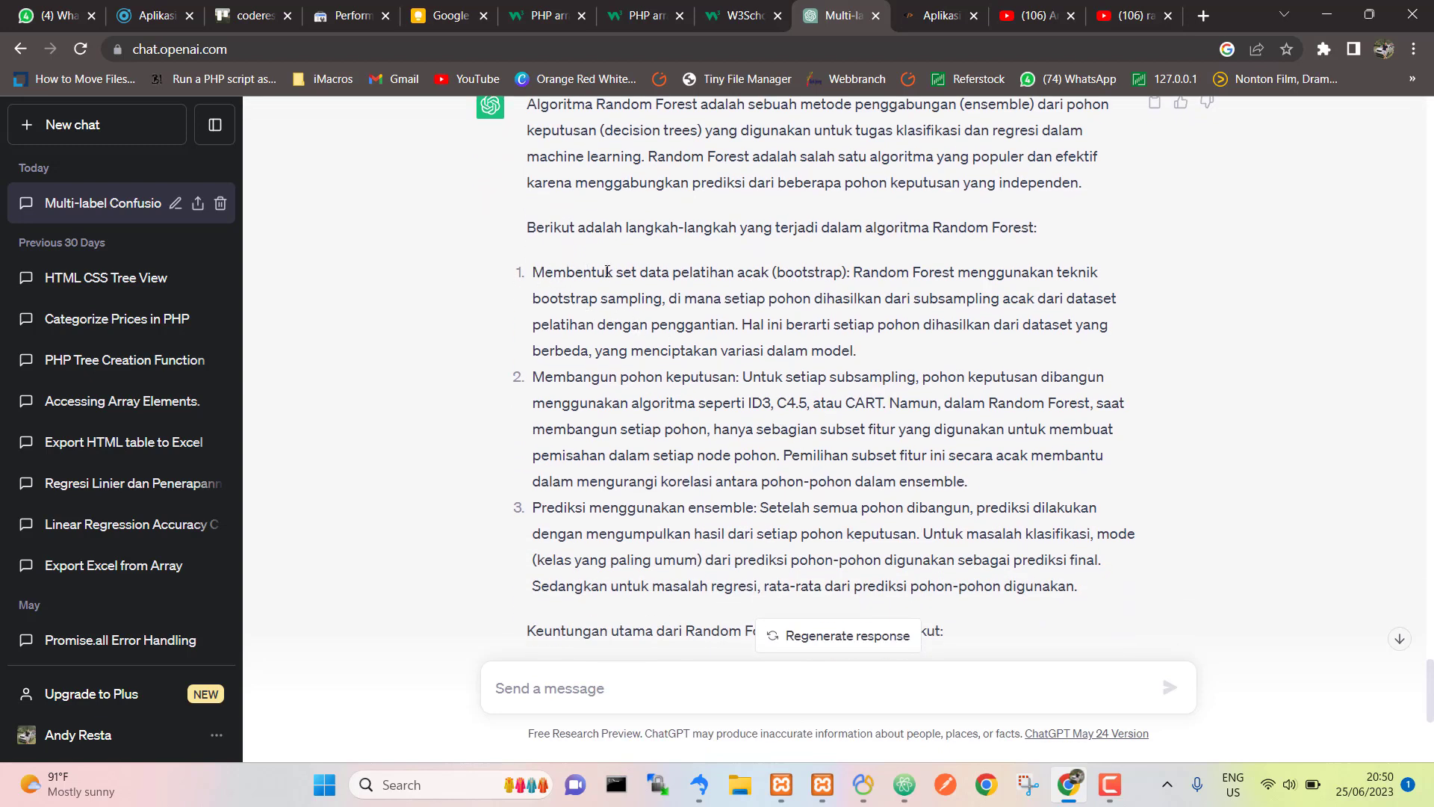
pyautogui.moveTo(762, 274); pyautogui.dragTo(636, 268)
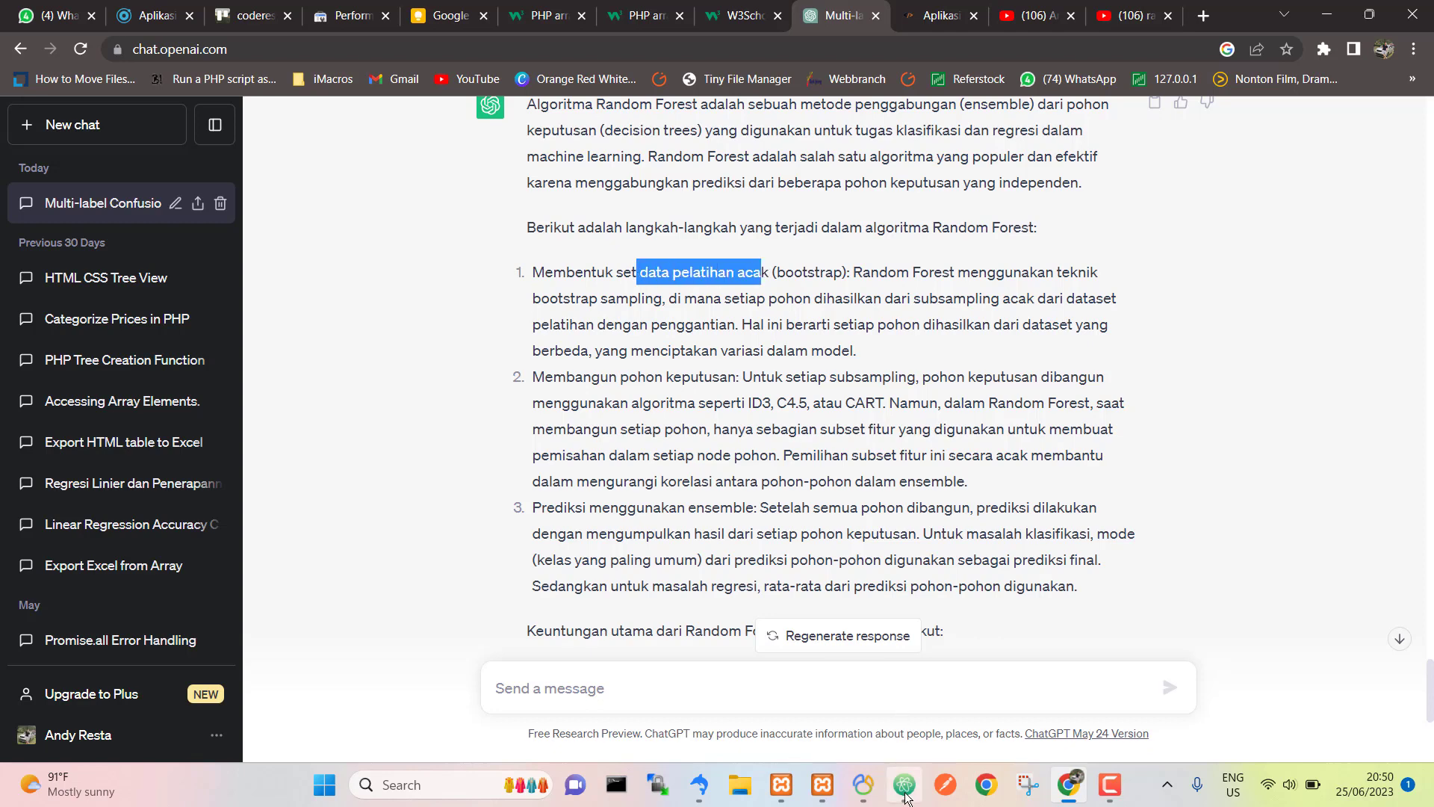
pyautogui.click(904, 784)
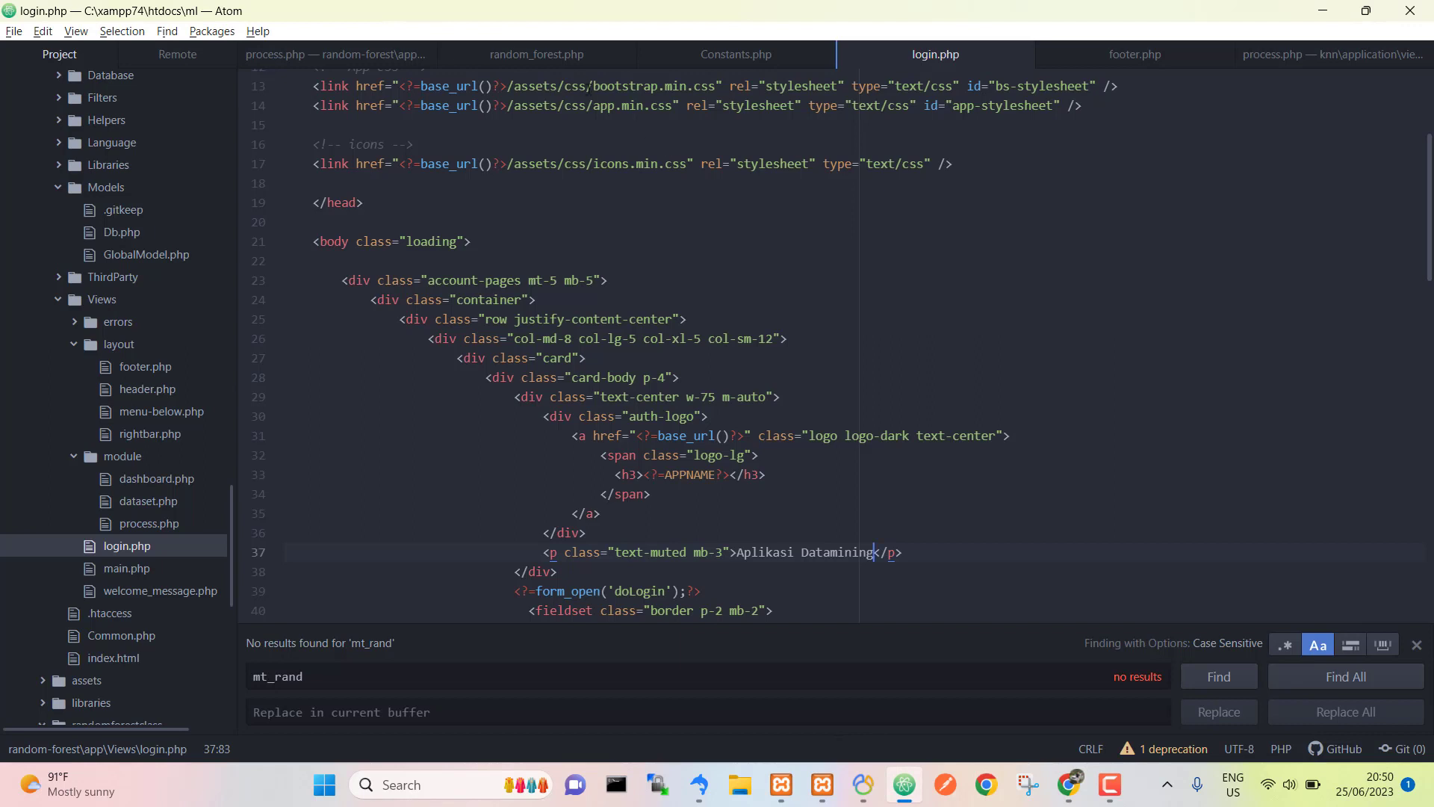
# Step: Select the mt_rand call on line 26 of random_forest.php, then return to Chrome
pyautogui.click(551, 58)
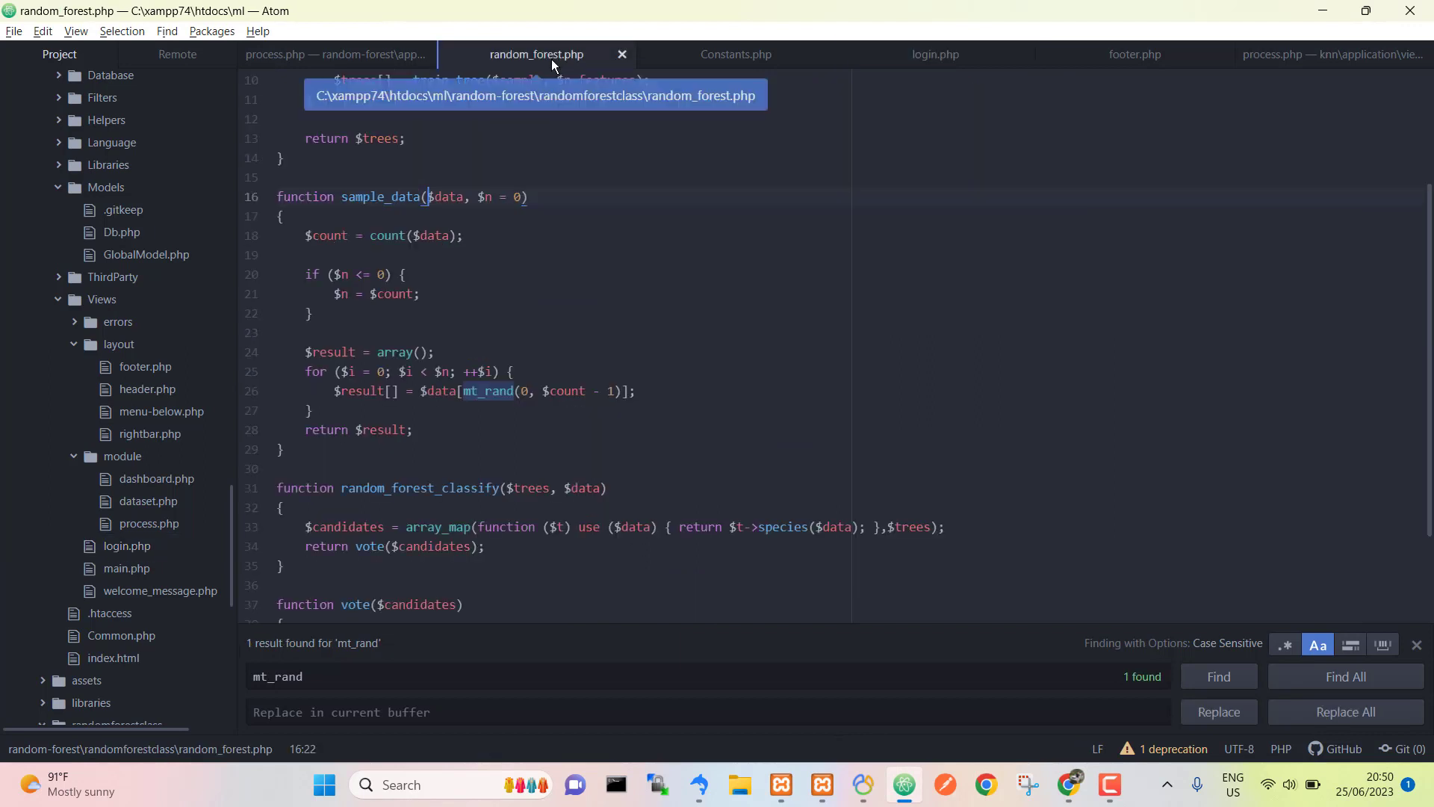
pyautogui.click(515, 222)
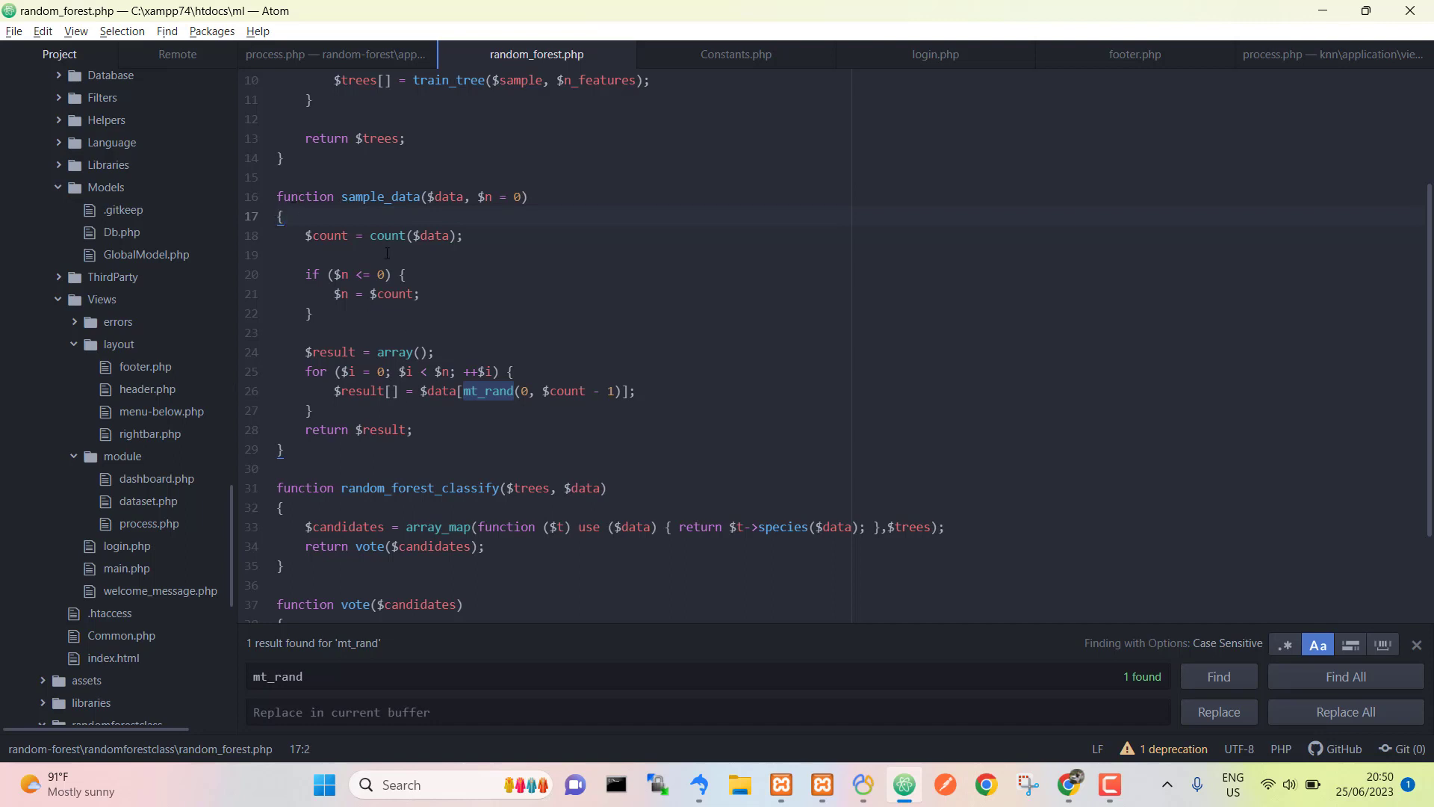
pyautogui.click(486, 392)
pyautogui.doubleClick(486, 391)
pyautogui.click(1068, 784)
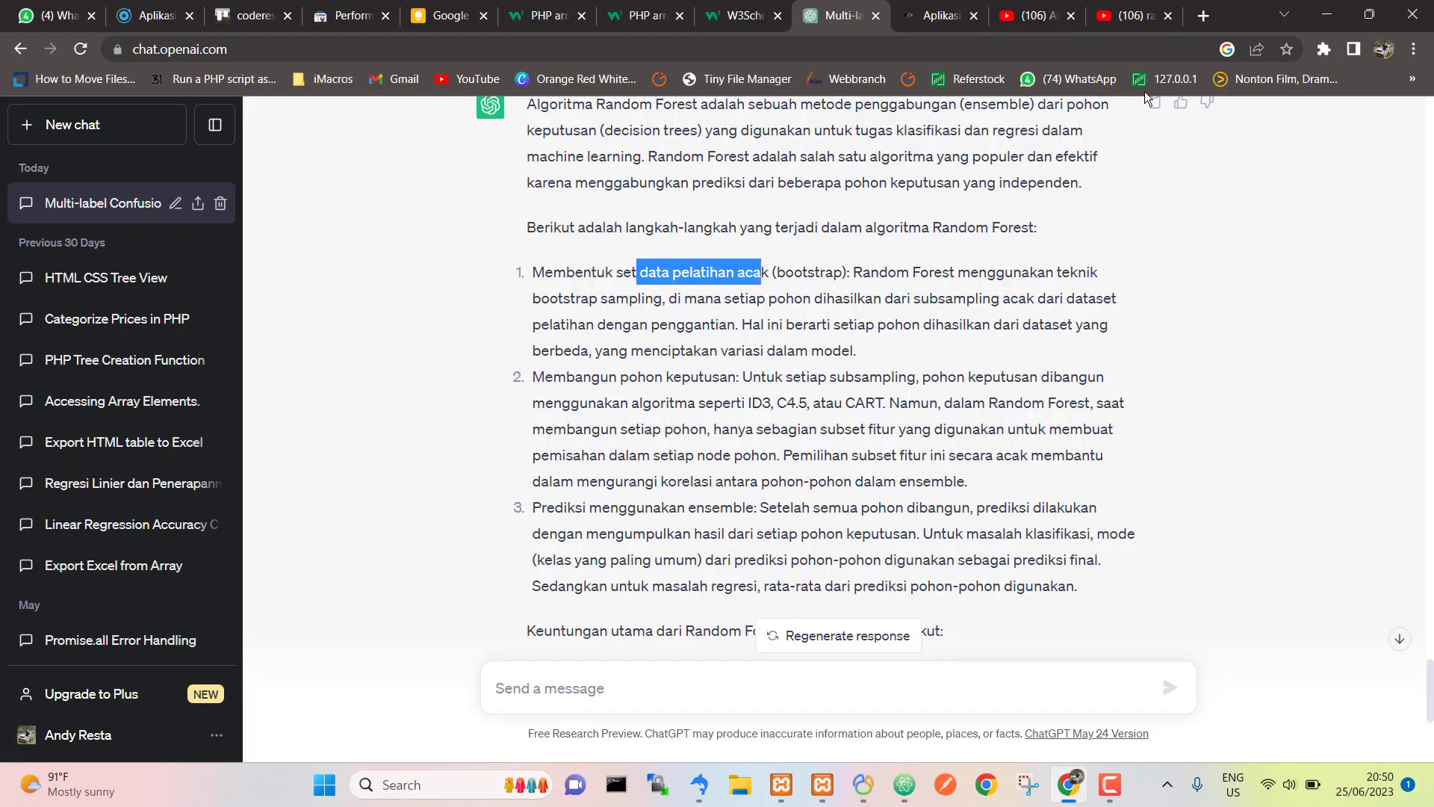
# Step: Search Google for 'mt_rand php' and read the php.net mt_rand manual page, then return to the login tab
pyautogui.click(1206, 18)
pyautogui.write('mt_rand php')
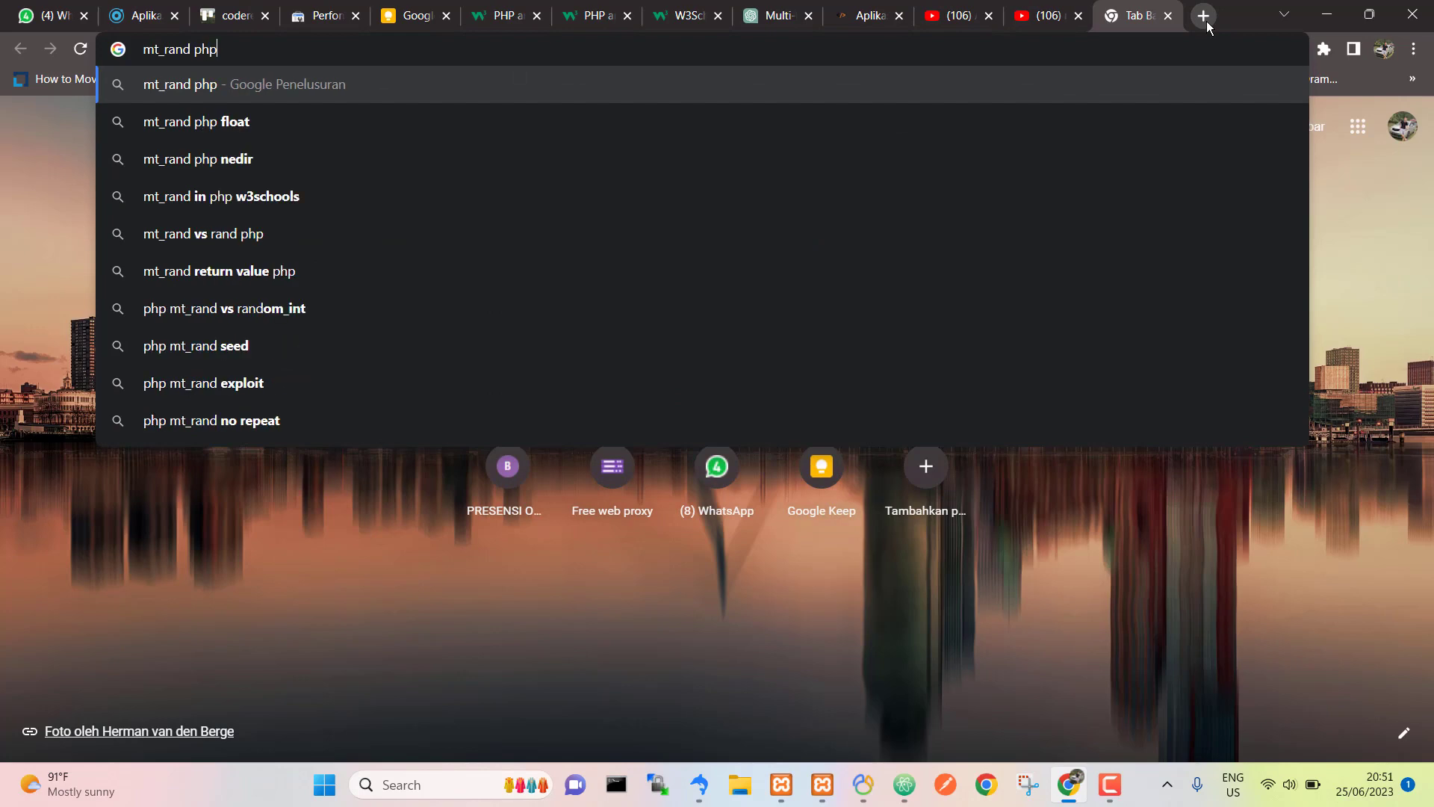
pyautogui.press('Return')
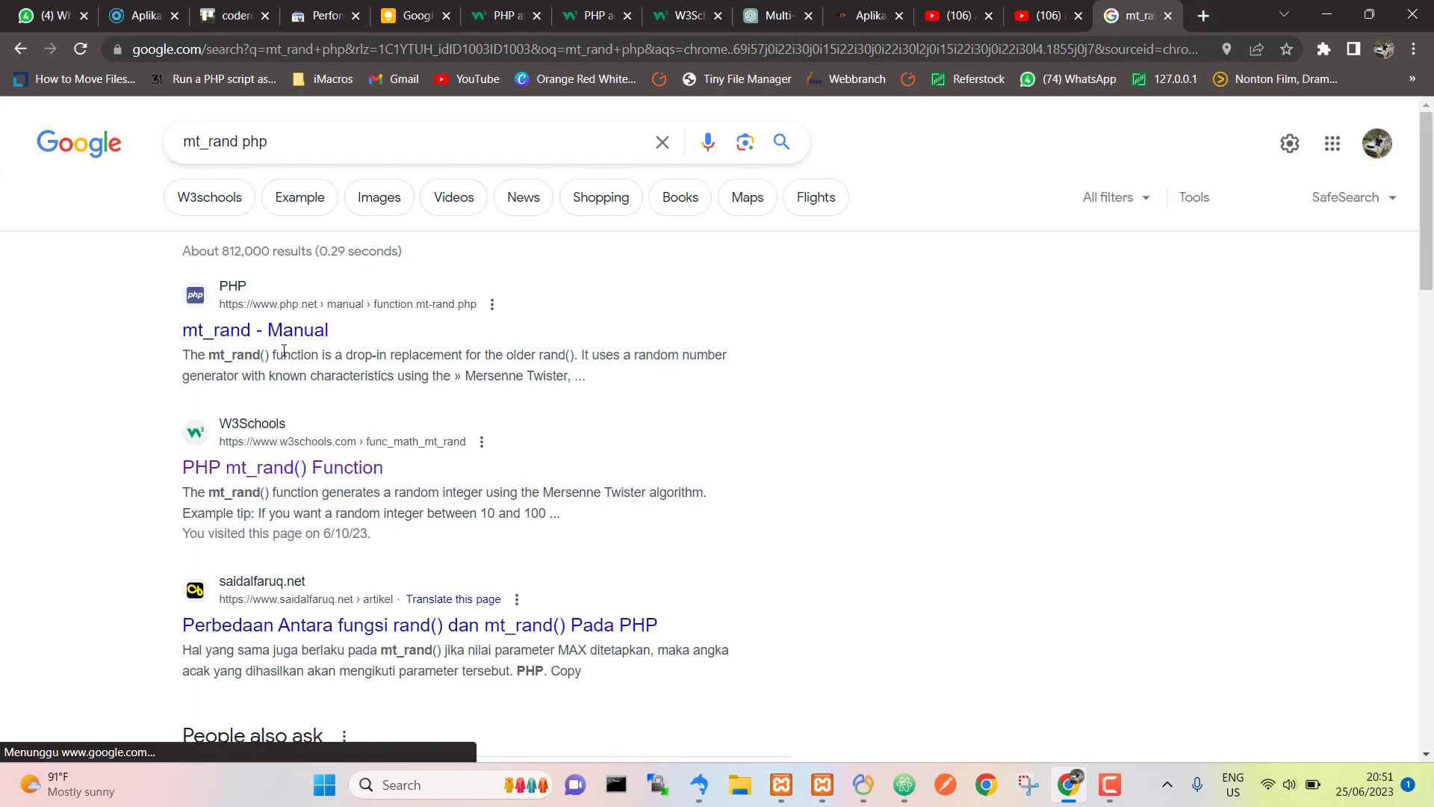
pyautogui.click(279, 337)
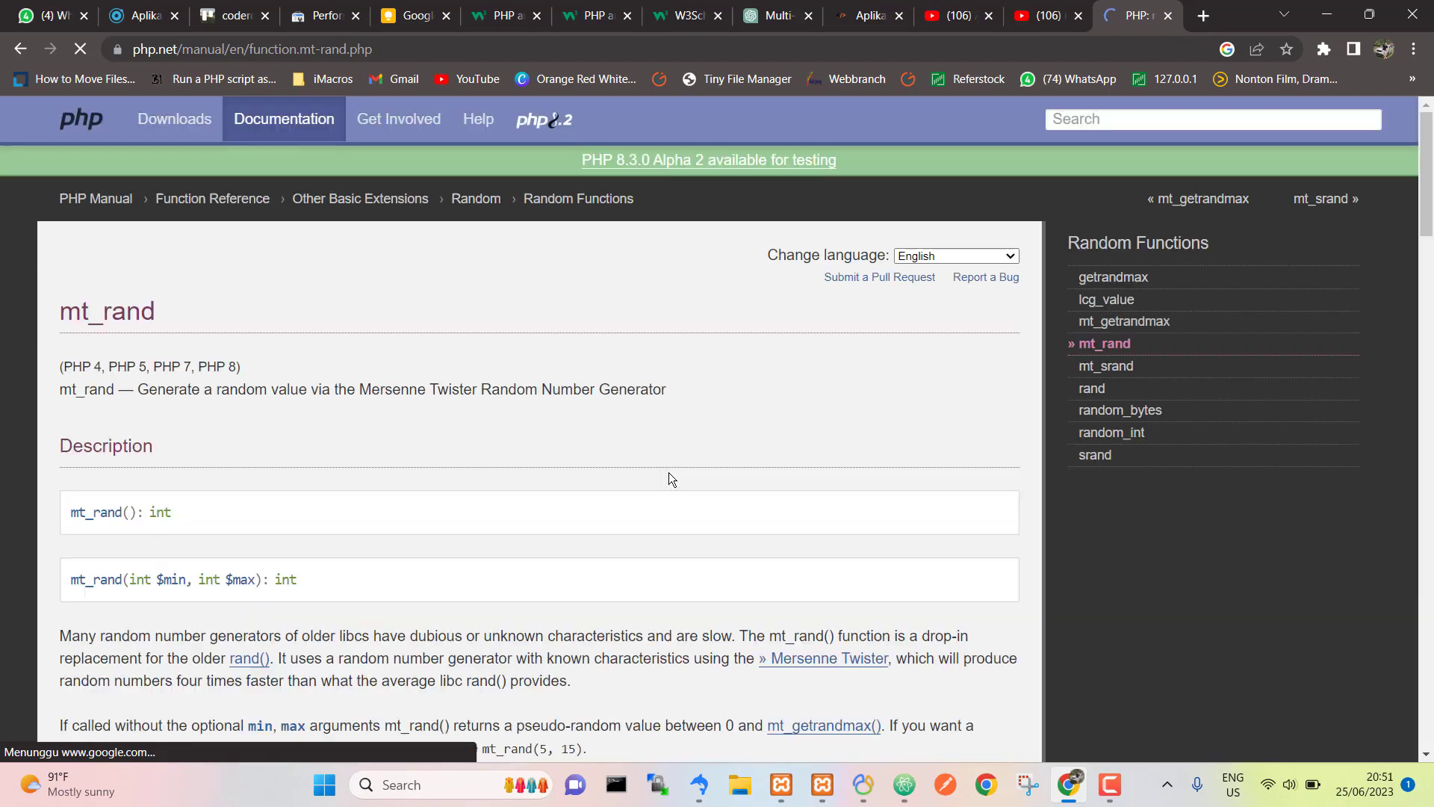
pyautogui.scroll(-10, 461, 456)
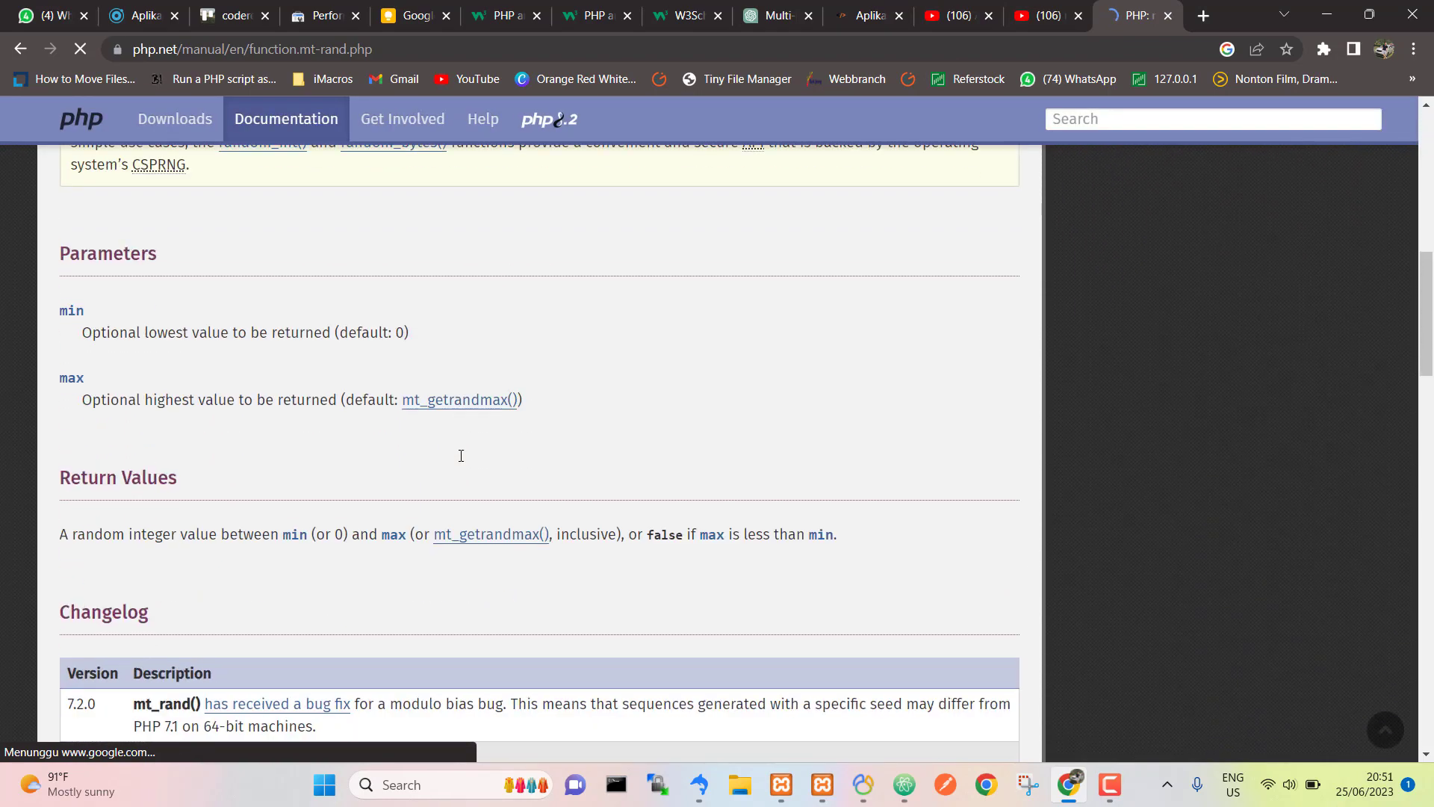
pyautogui.scroll(-9, 459, 455)
pyautogui.scroll(19, 459, 454)
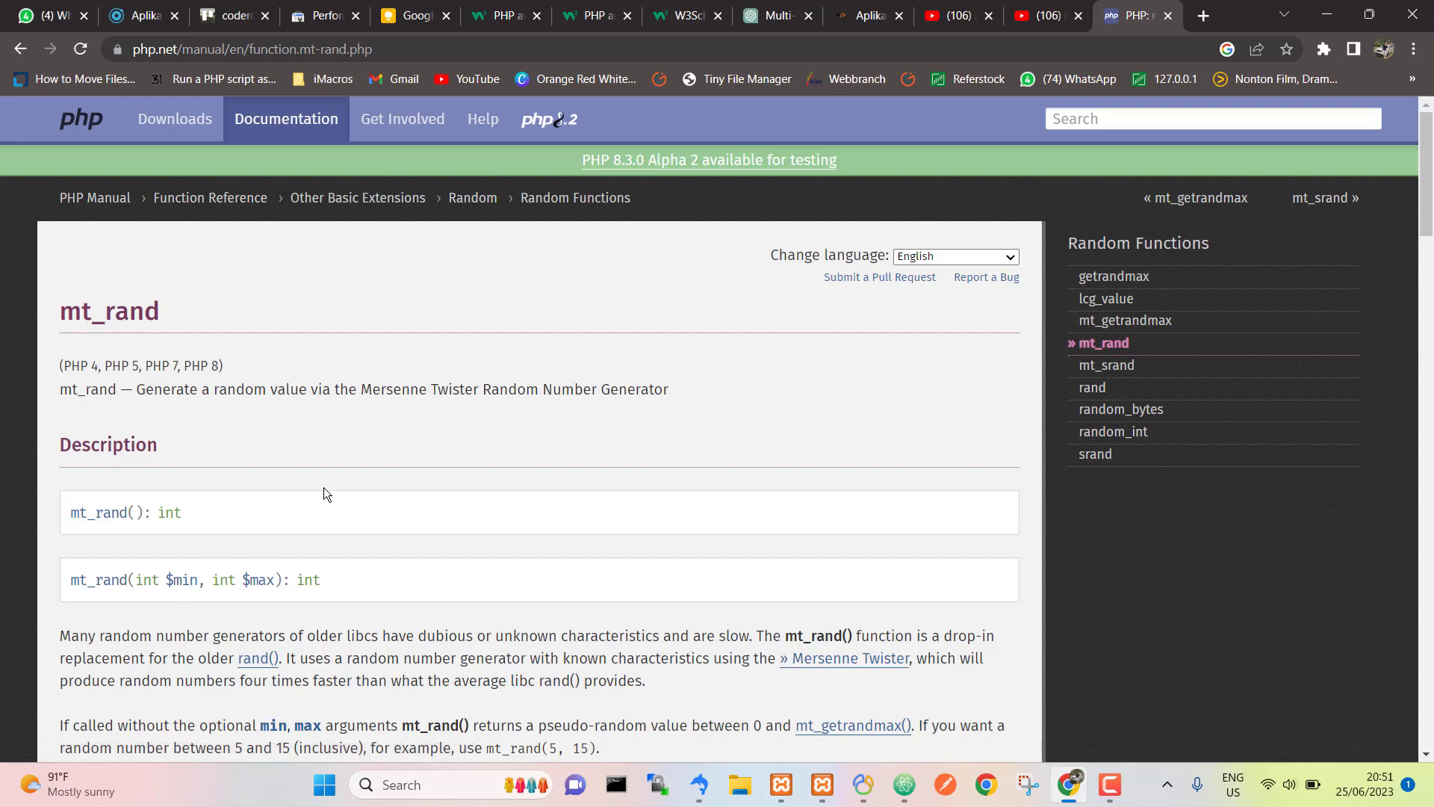
pyautogui.click(135, 9)
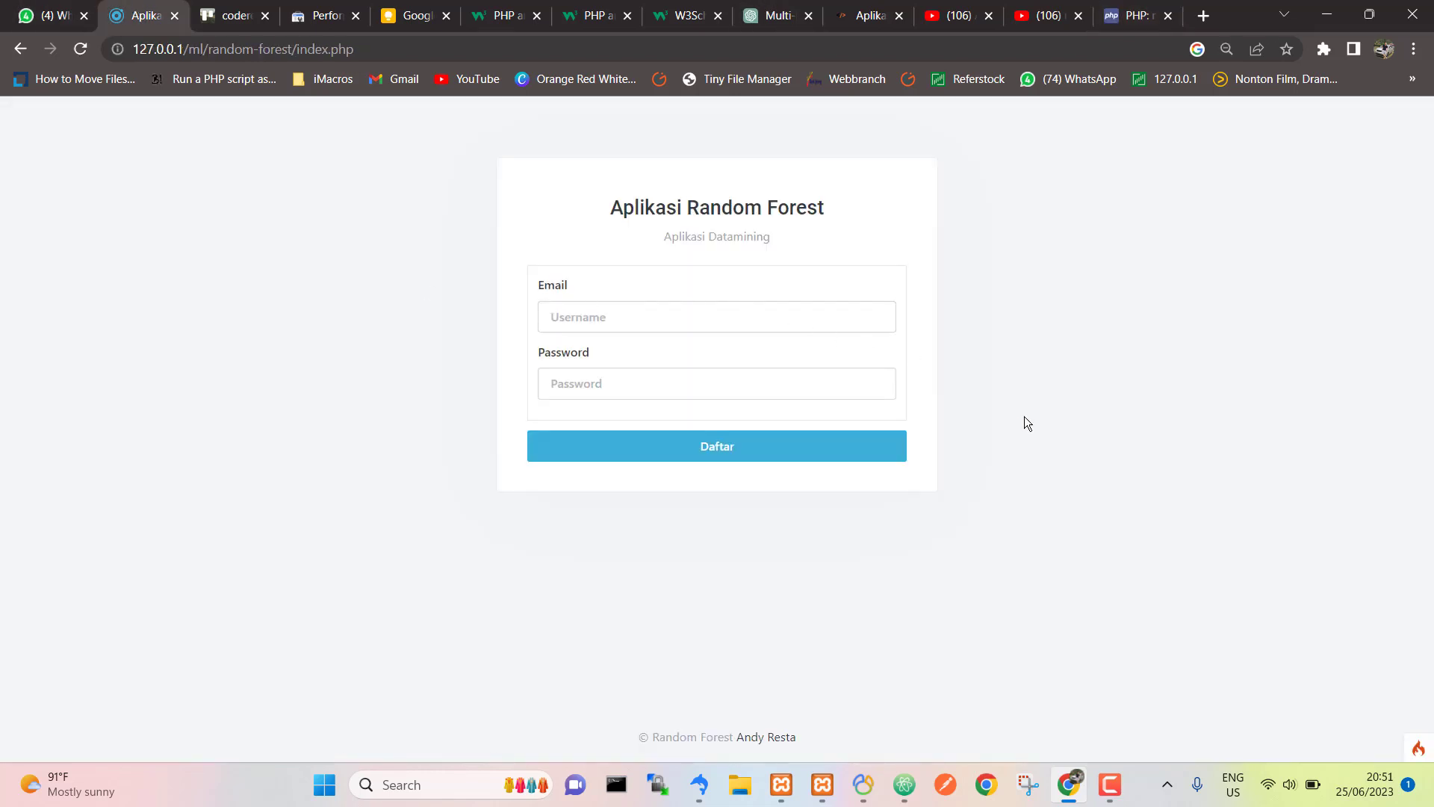
# Step: Log in with the admin's saved email and the account password to reach the Dashboard
pyautogui.click(819, 314)
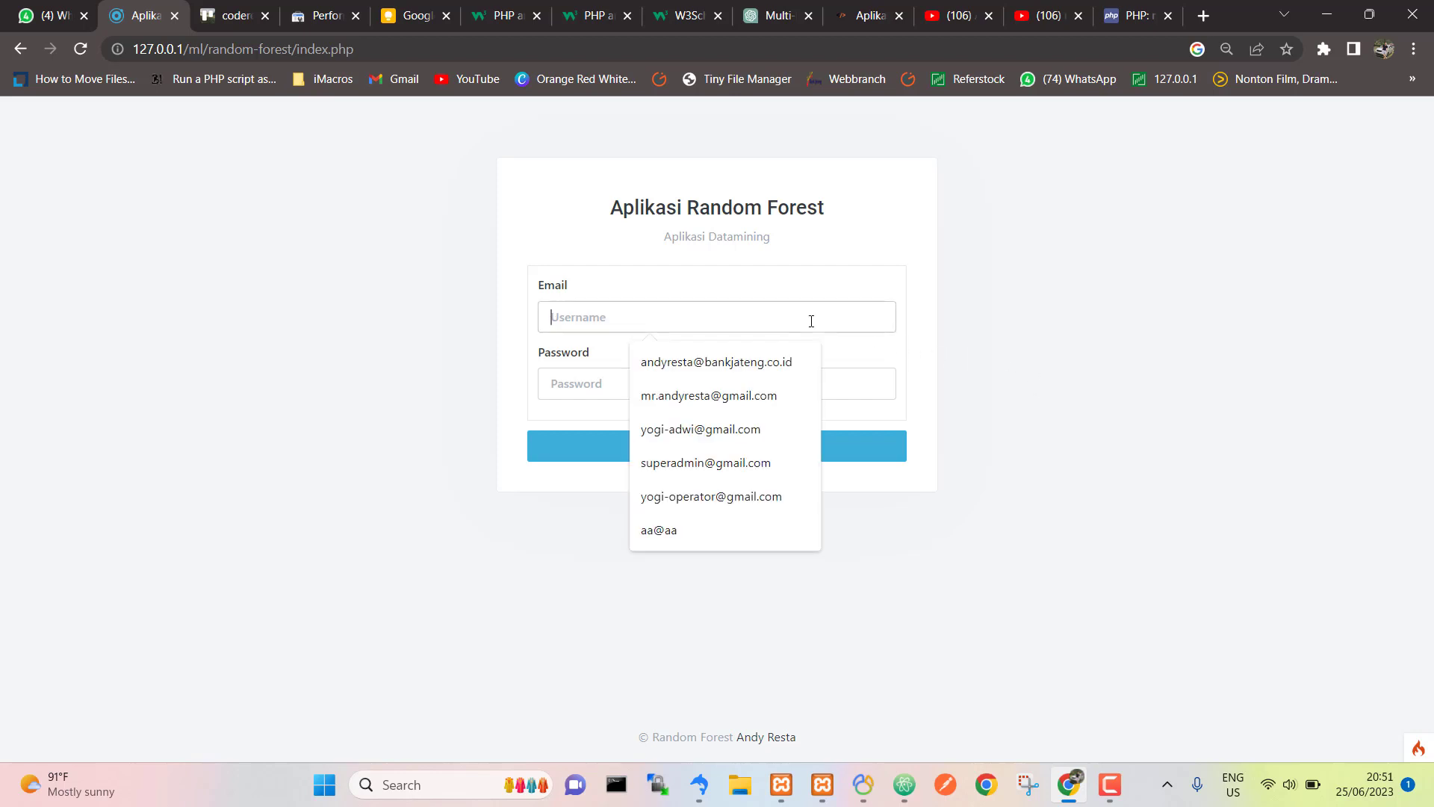
pyautogui.press('Down')
pyautogui.press('Down')
pyautogui.press('Return')
pyautogui.press('Tab')
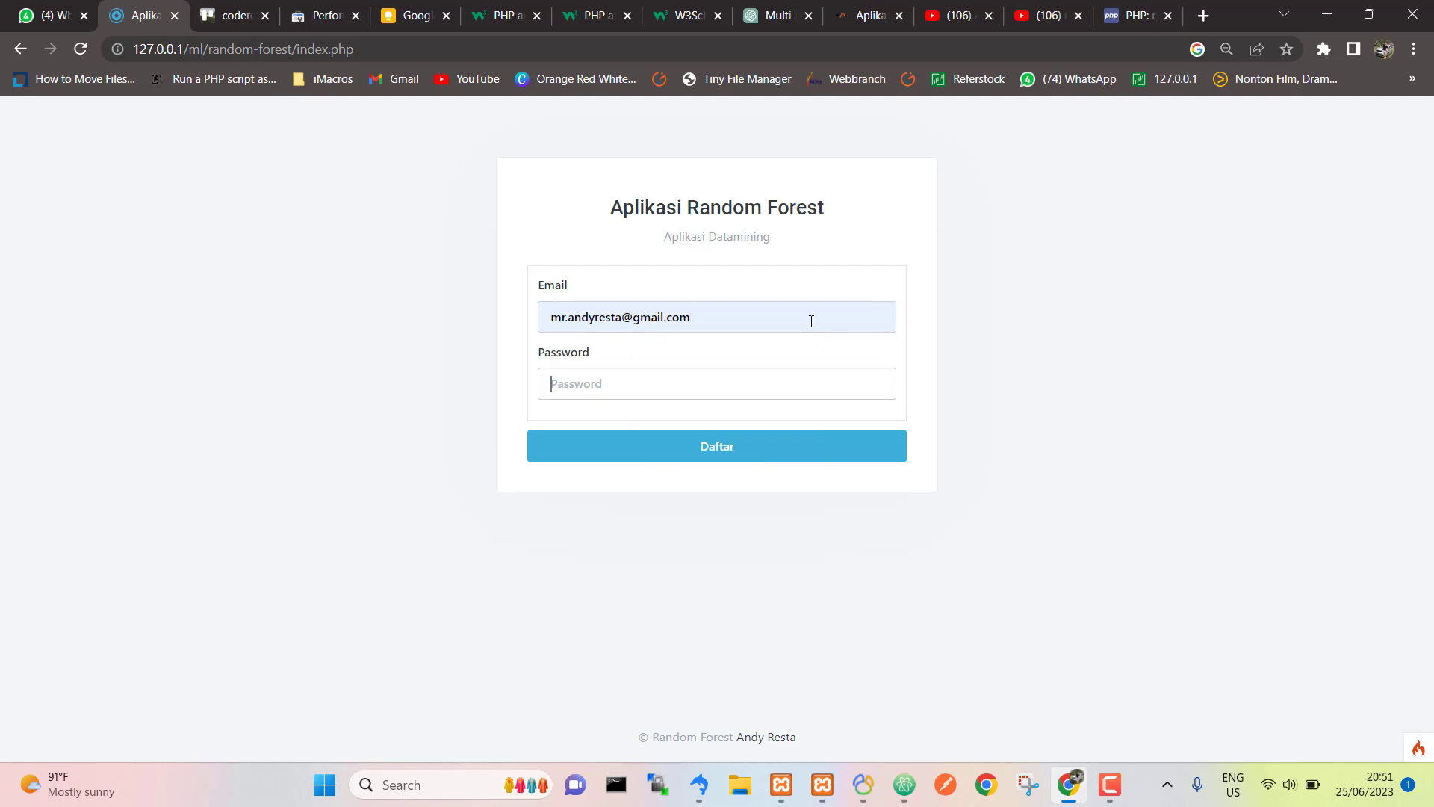
pyautogui.write('12345')
pyautogui.press('Tab')
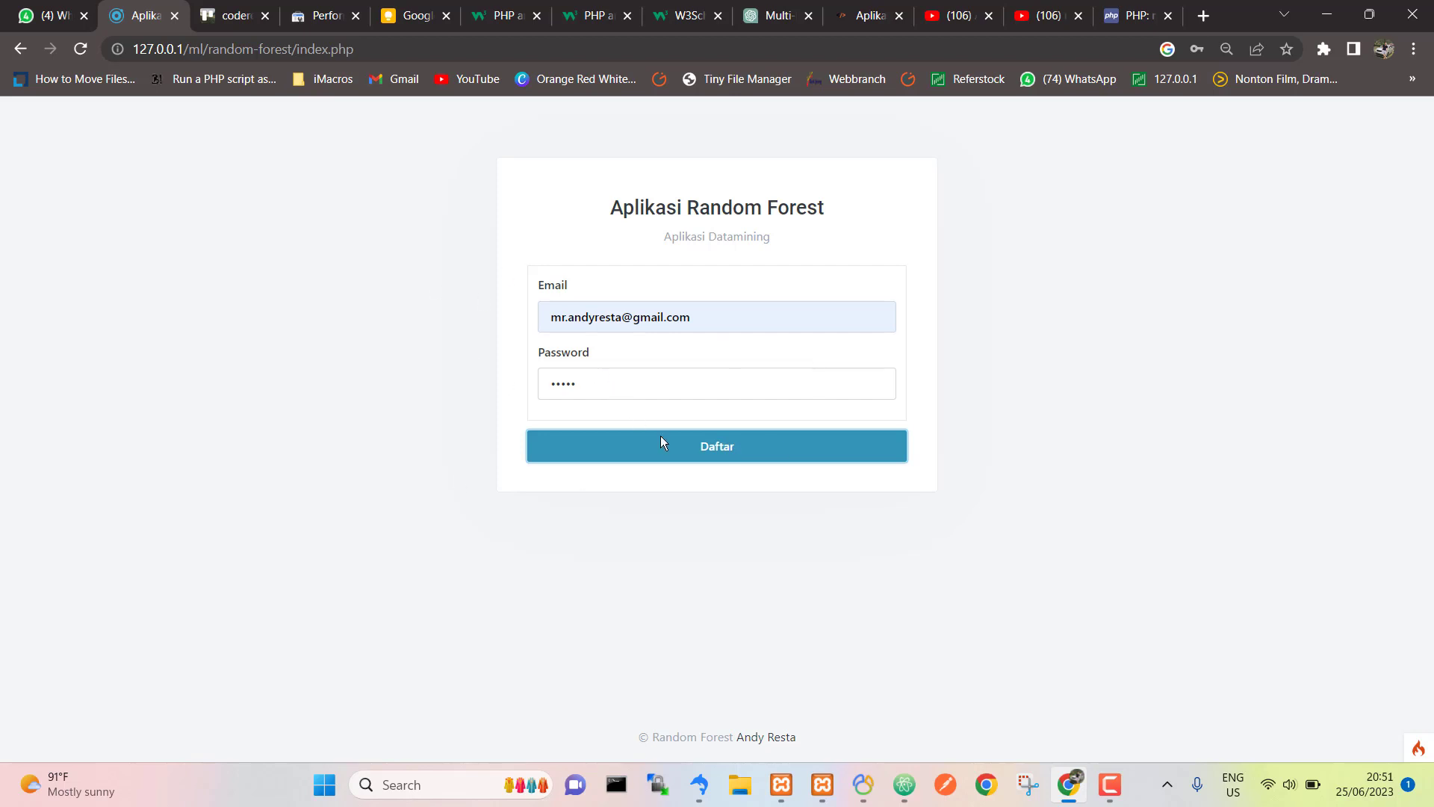
pyautogui.click(697, 463)
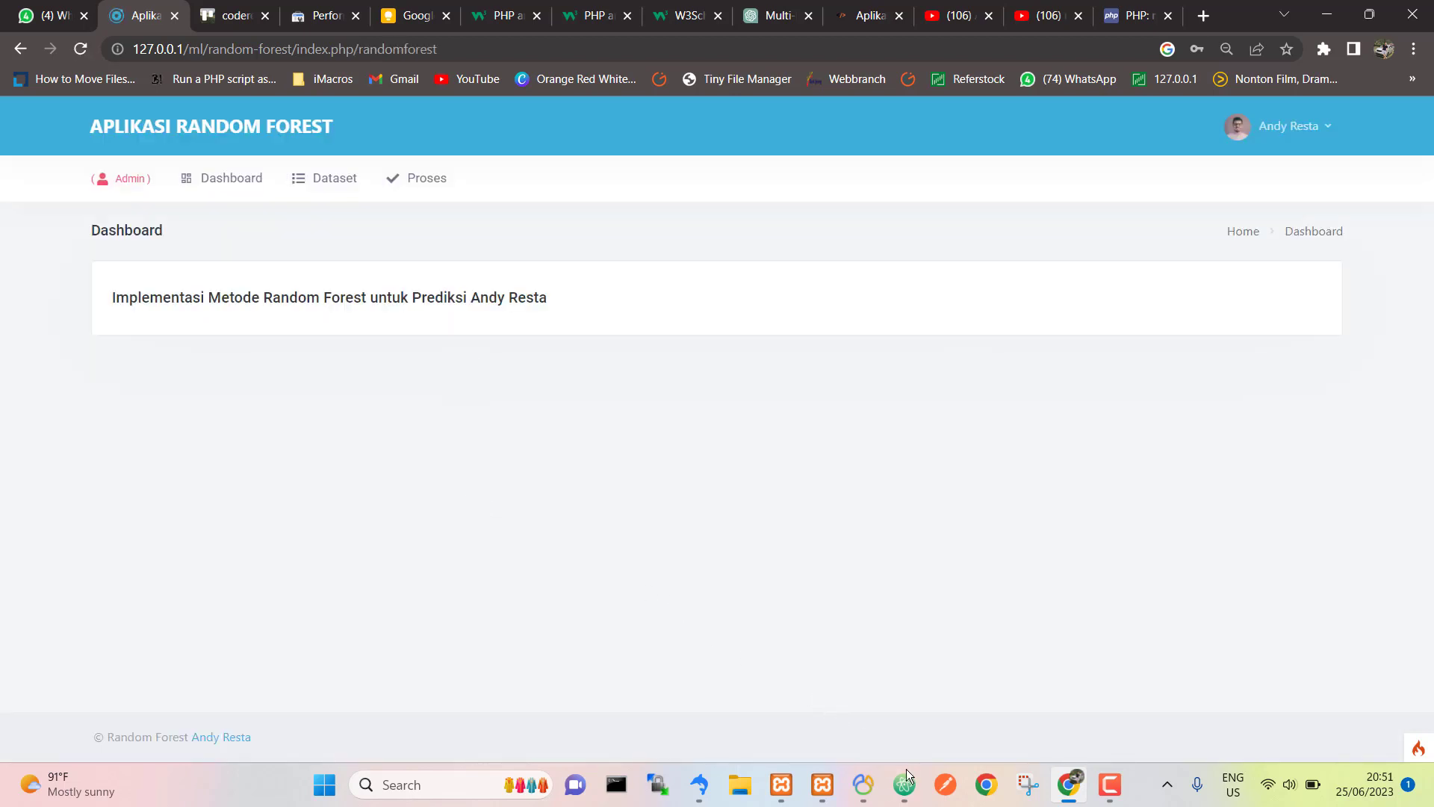
pyautogui.moveTo(905, 777)
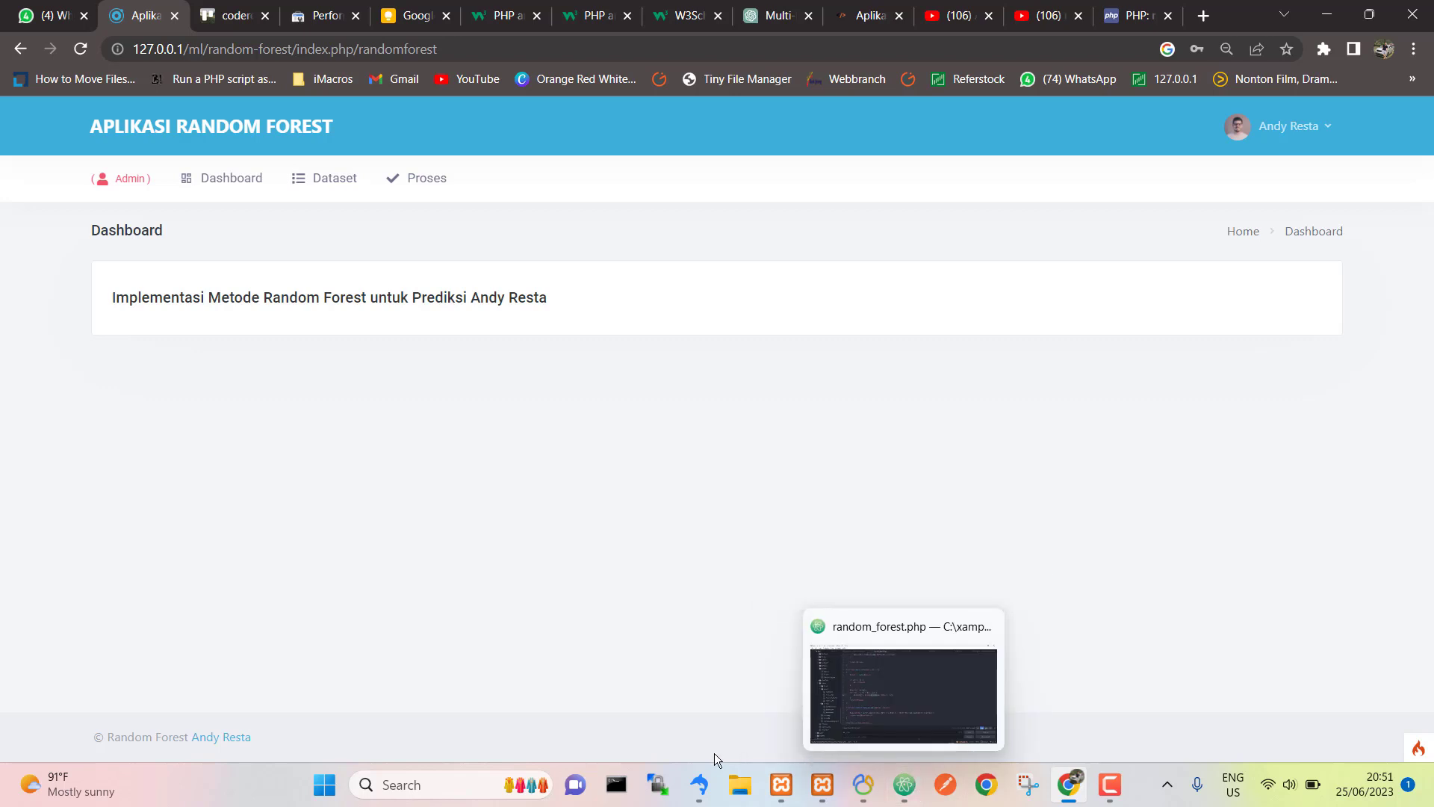
pyautogui.click(702, 778)
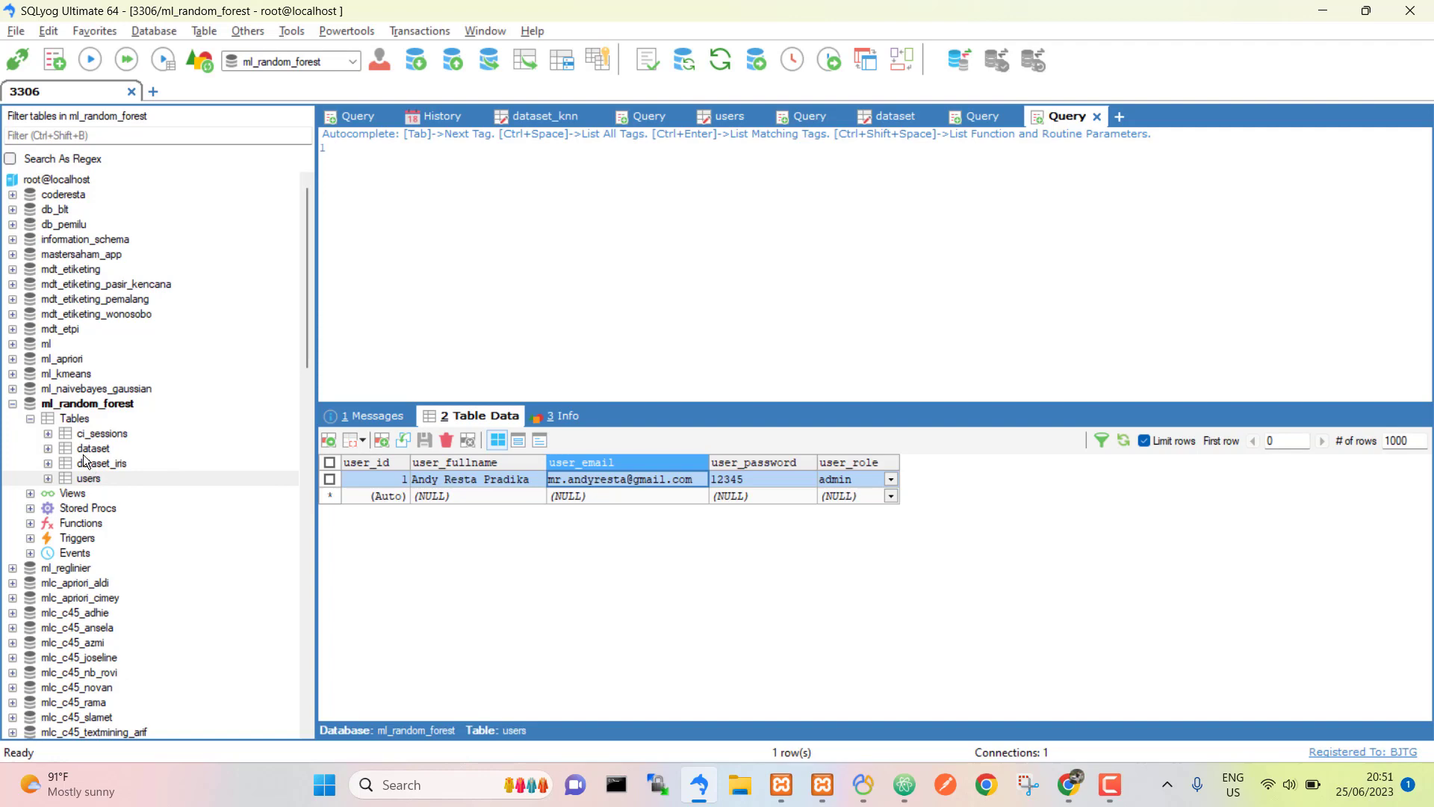
pyautogui.press('Left')
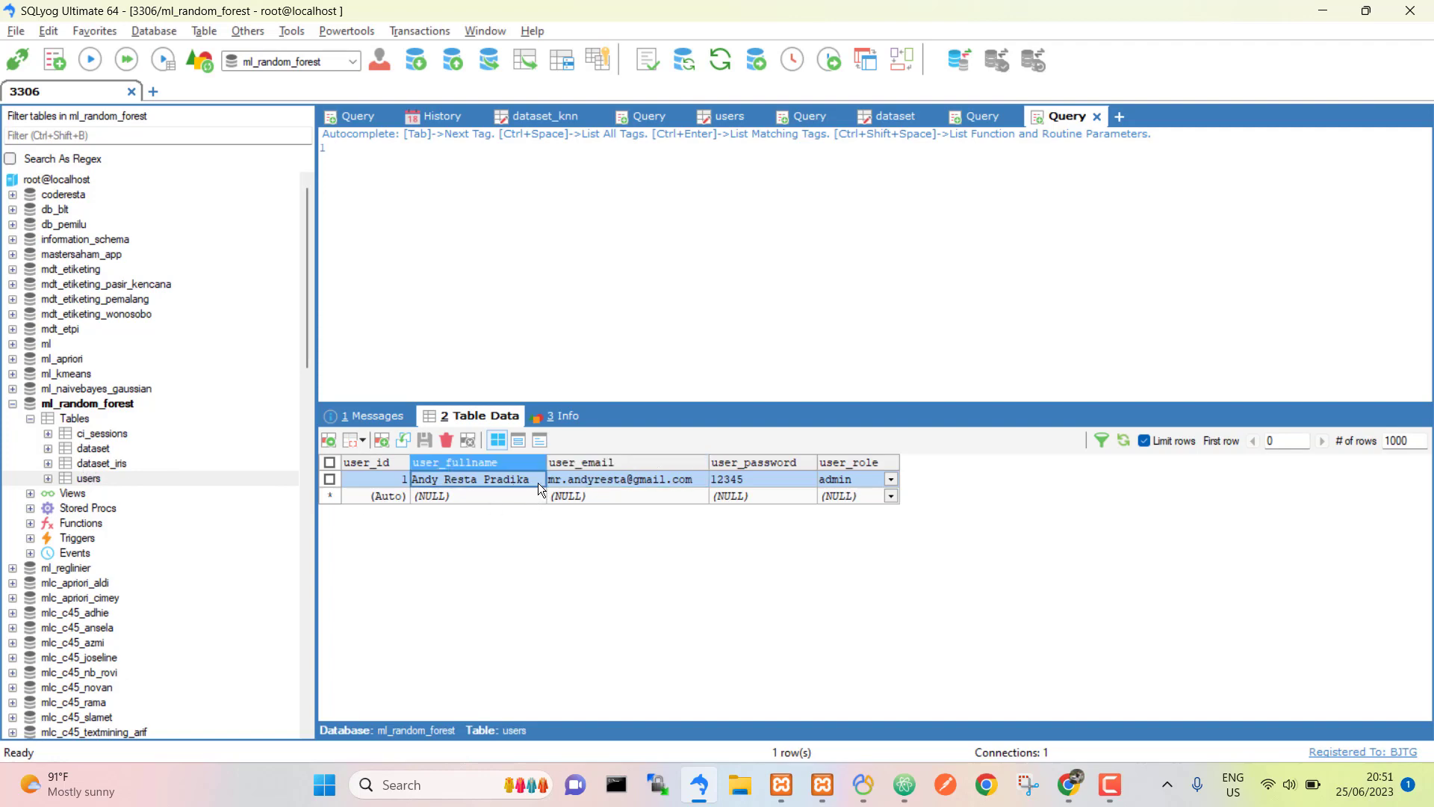
pyautogui.press('Right')
pyautogui.press('Right')
pyautogui.press('Left')
pyautogui.press('Left')
pyautogui.press('Right')
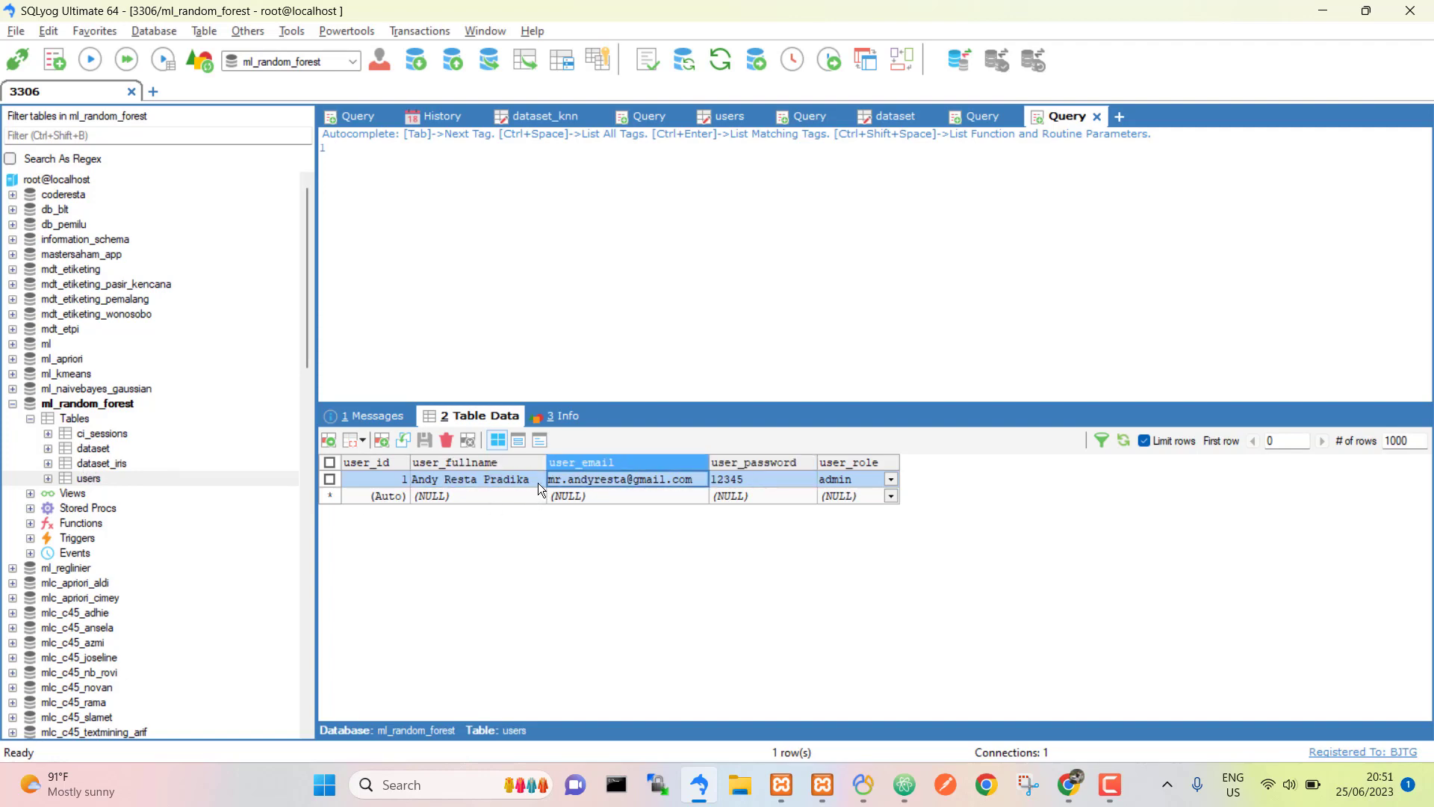
pyautogui.press('Right')
pyautogui.press('Right')
pyautogui.press('Left')
pyautogui.press('Left')
pyautogui.press('Left')
pyautogui.press('Right')
pyautogui.press('Right')
pyautogui.press('Right')
pyautogui.press('Left')
pyautogui.press('Left')
pyautogui.press('Left')
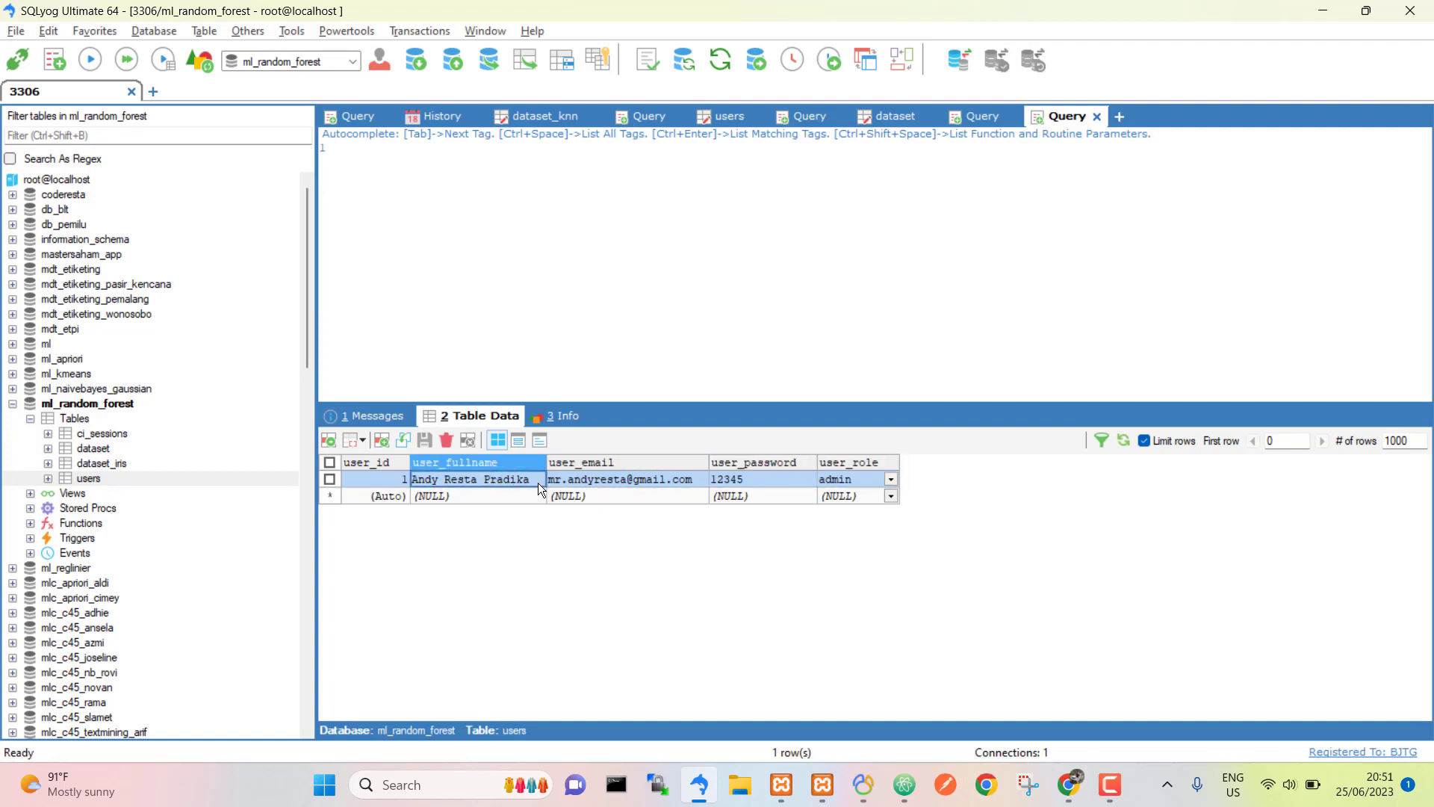
pyautogui.press('Right')
pyautogui.press('Right')
pyautogui.press('Left')
pyautogui.press('Right')
pyautogui.press('Left')
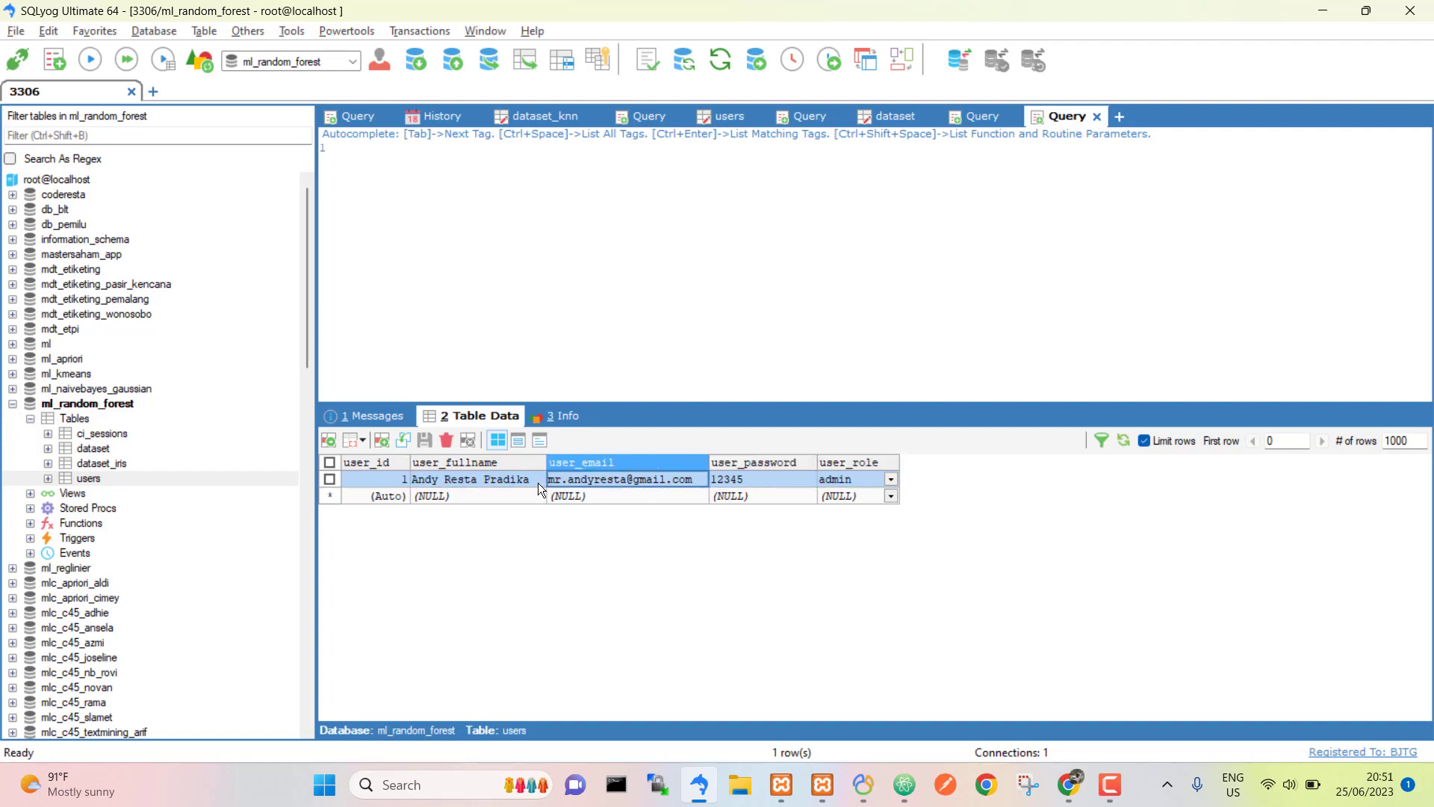
pyautogui.press('Left')
pyautogui.hotkey('alt', 'Tab')
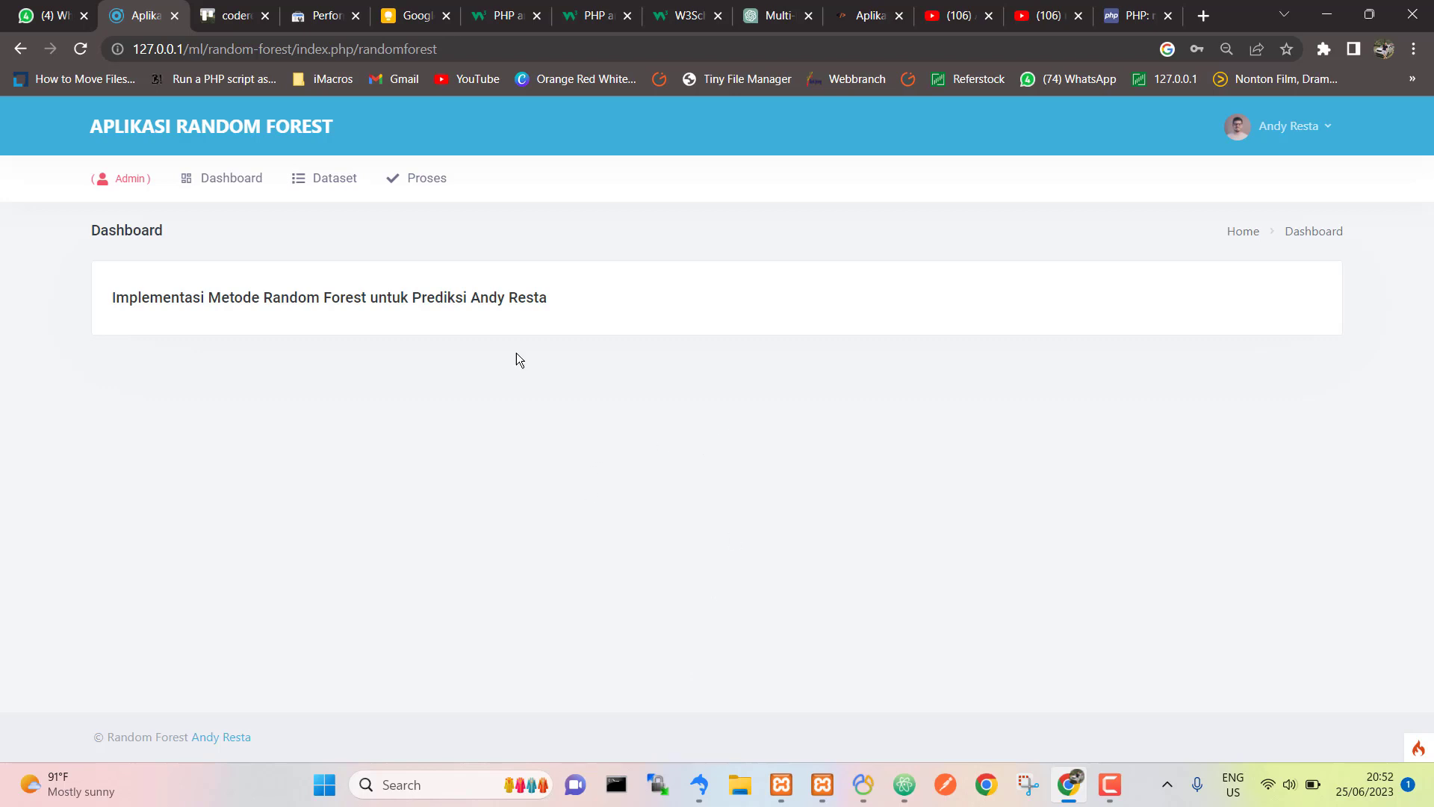
# Step: View the iris table on the Proses page, then go back to the Dataset page
pyautogui.click(320, 191)
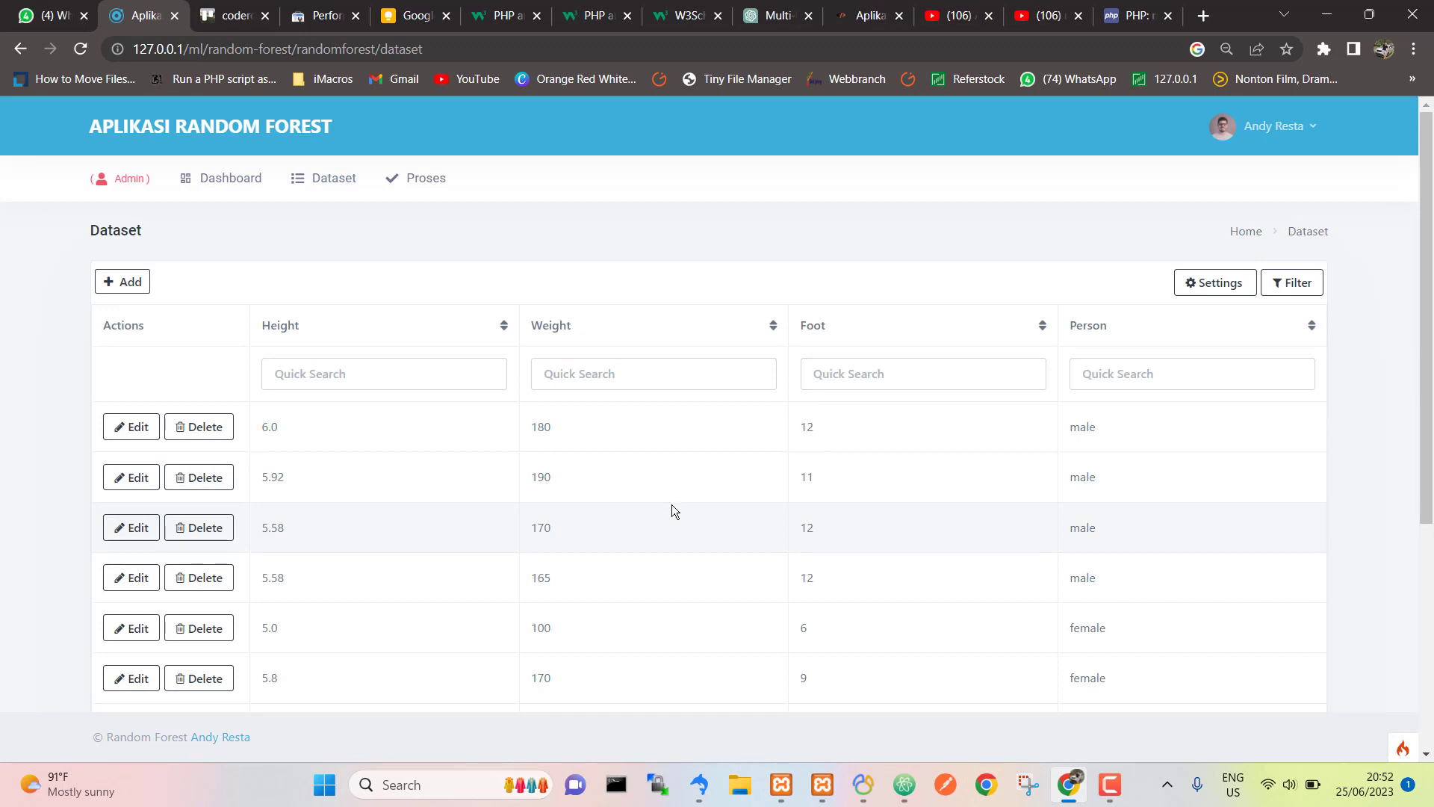
pyautogui.click(411, 188)
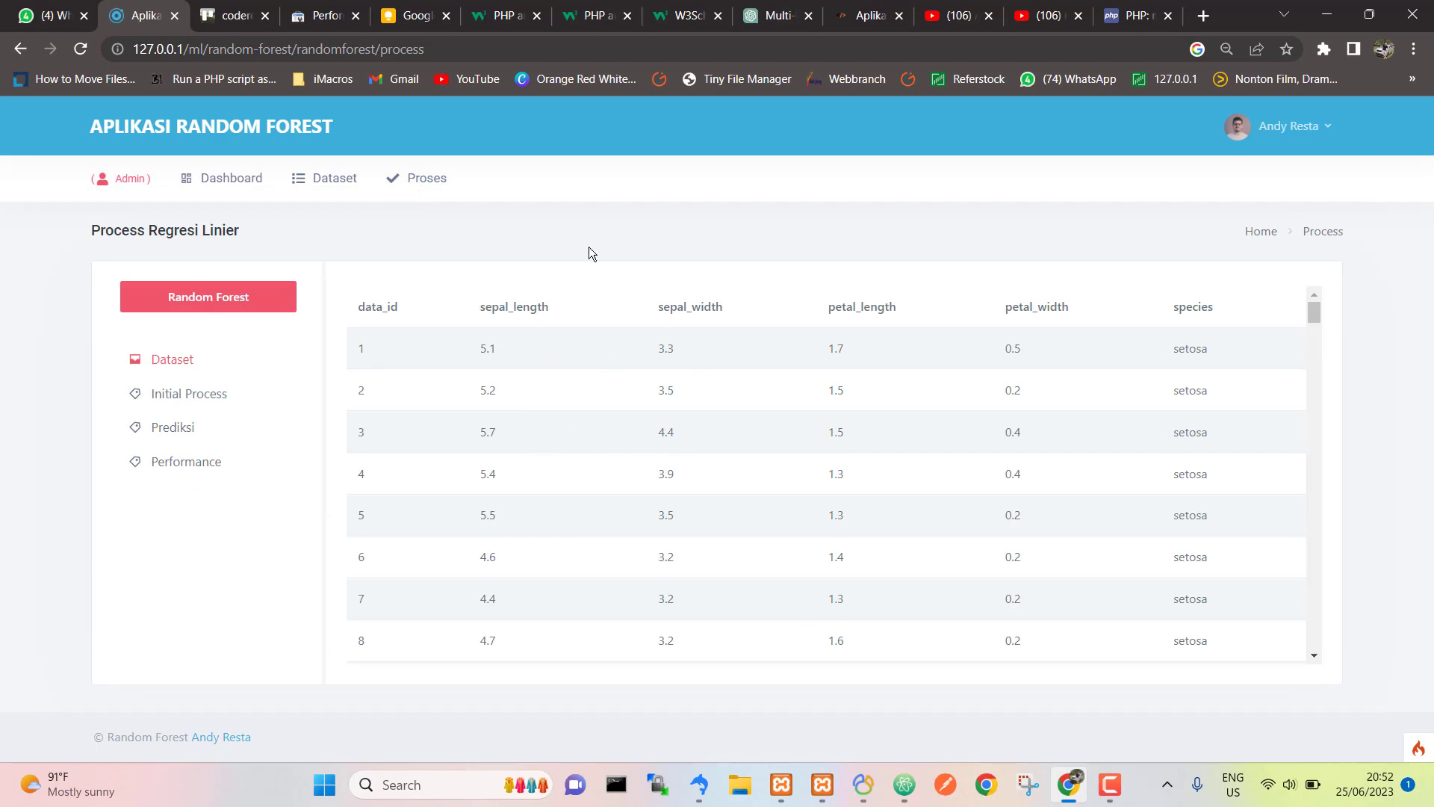
pyautogui.click(322, 198)
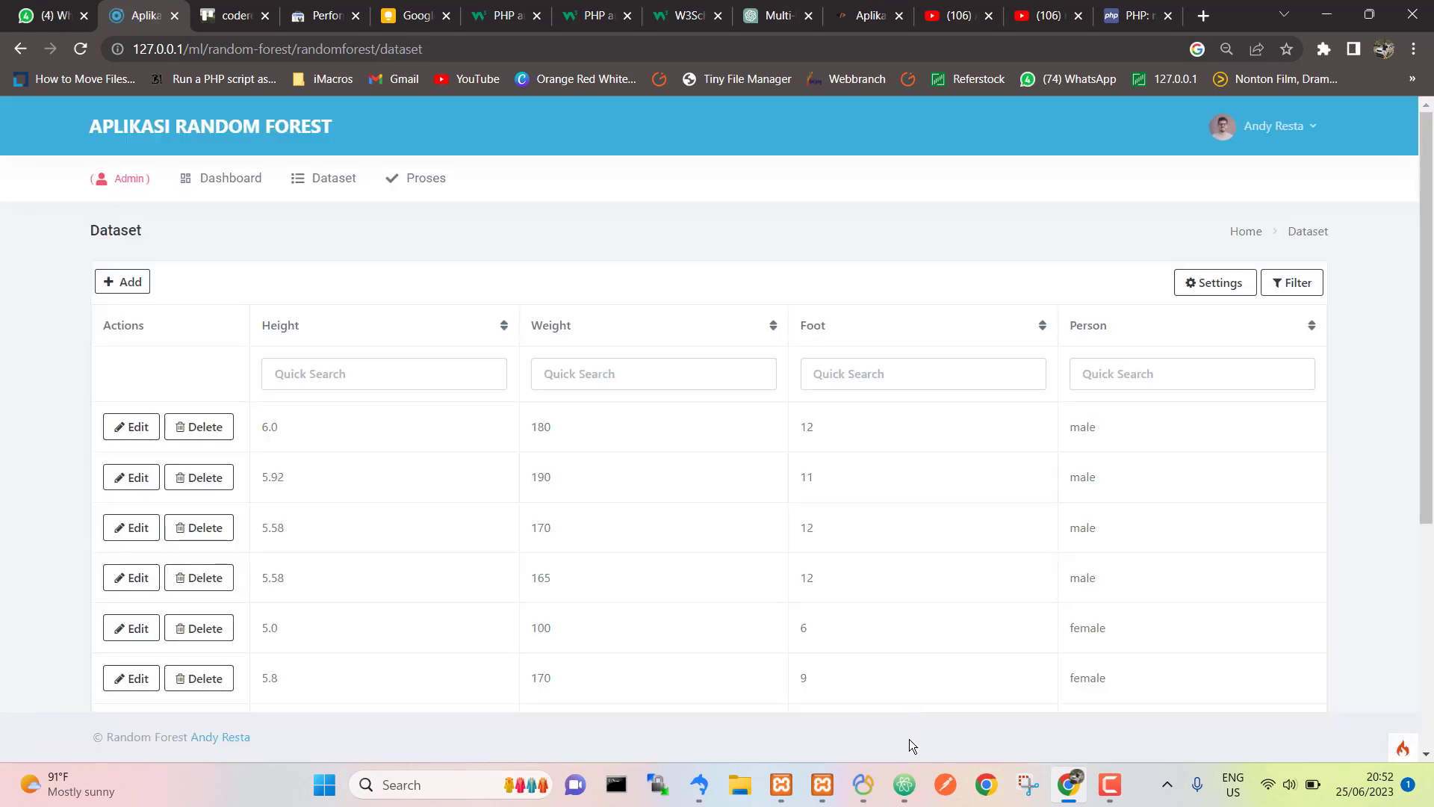
# Step: In Atom, expand app/Controllers and open RandomForest.php, scrolling to its dataset() function
pyautogui.click(905, 784)
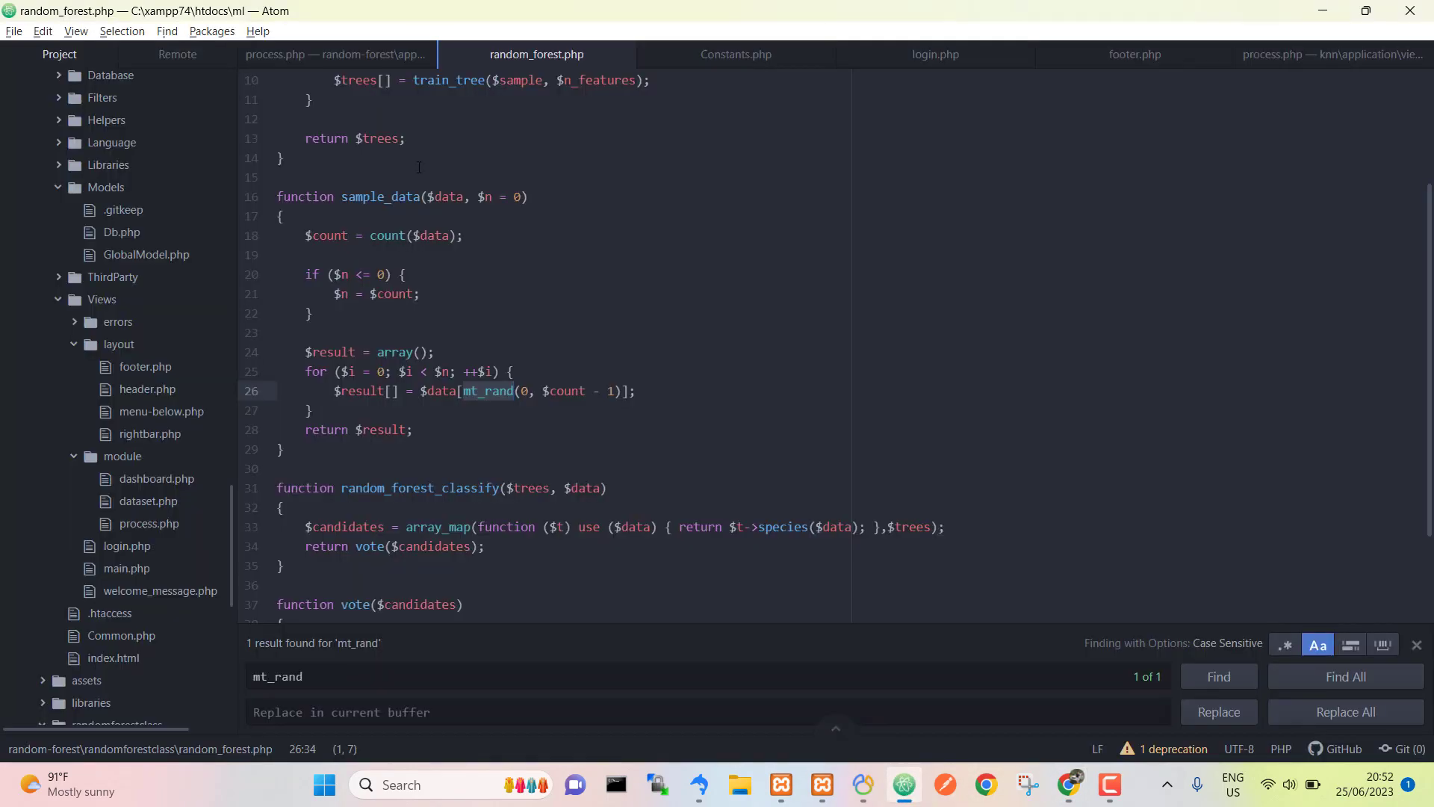
pyautogui.scroll(8, 131, 203)
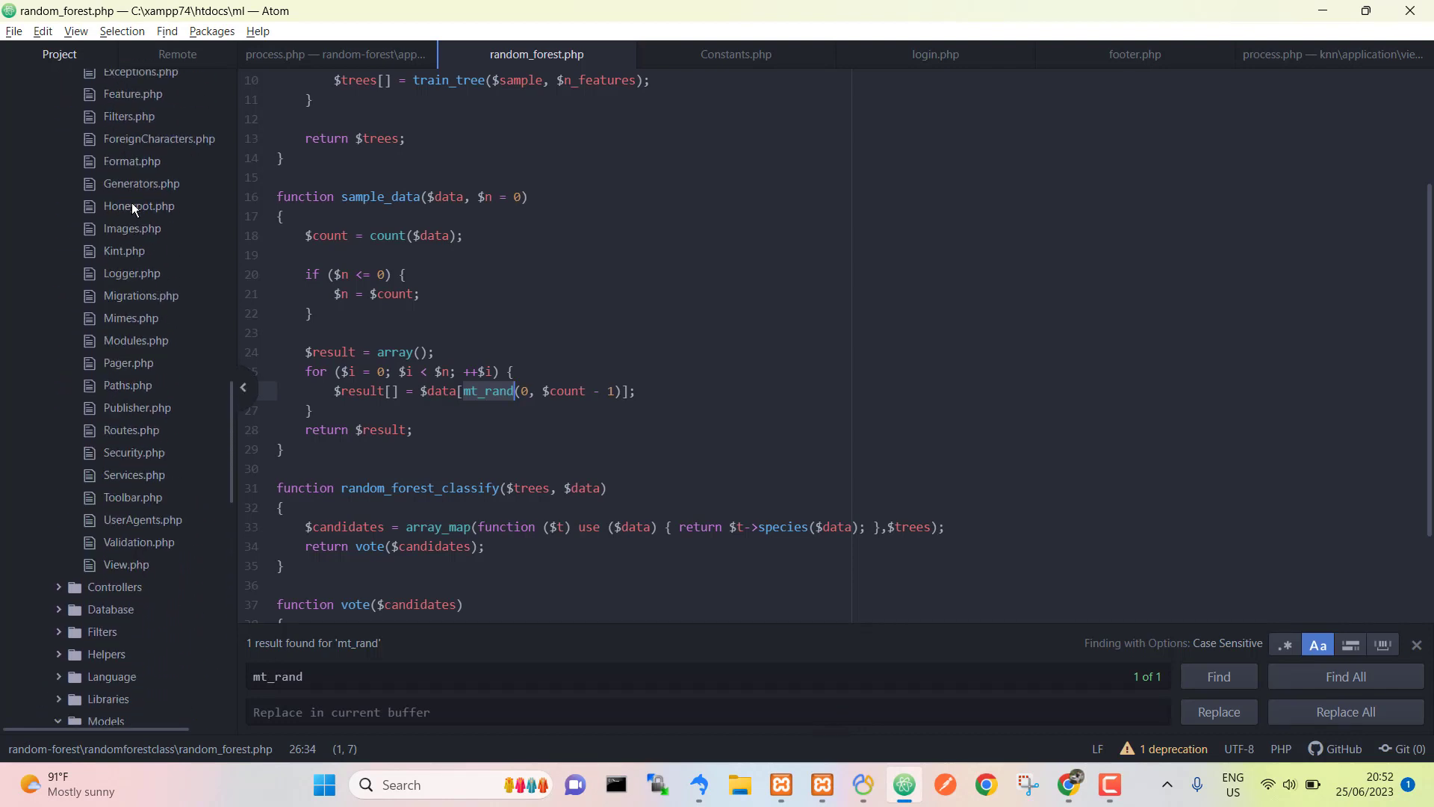
pyautogui.scroll(10, 132, 203)
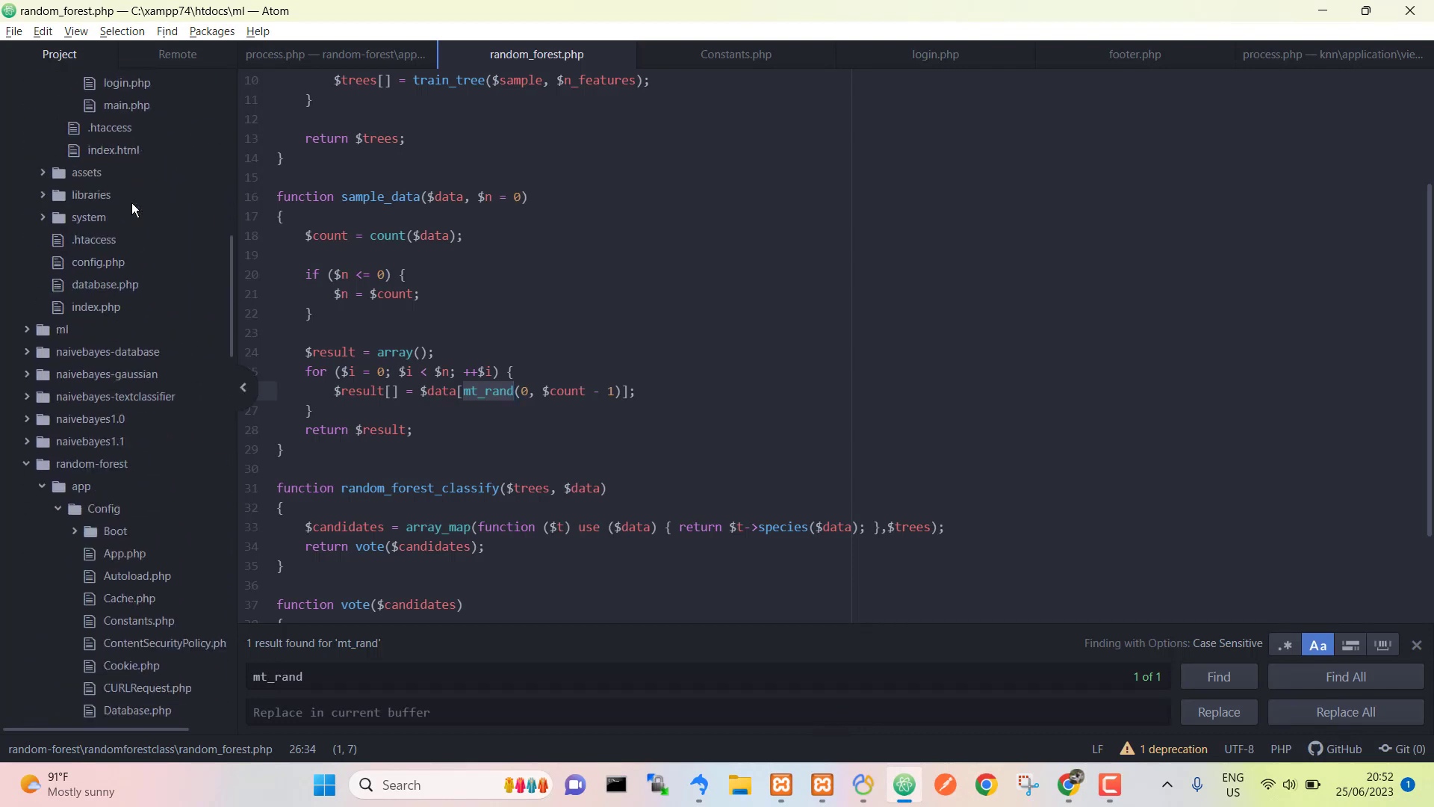
pyautogui.scroll(-3, 131, 203)
pyautogui.click(62, 254)
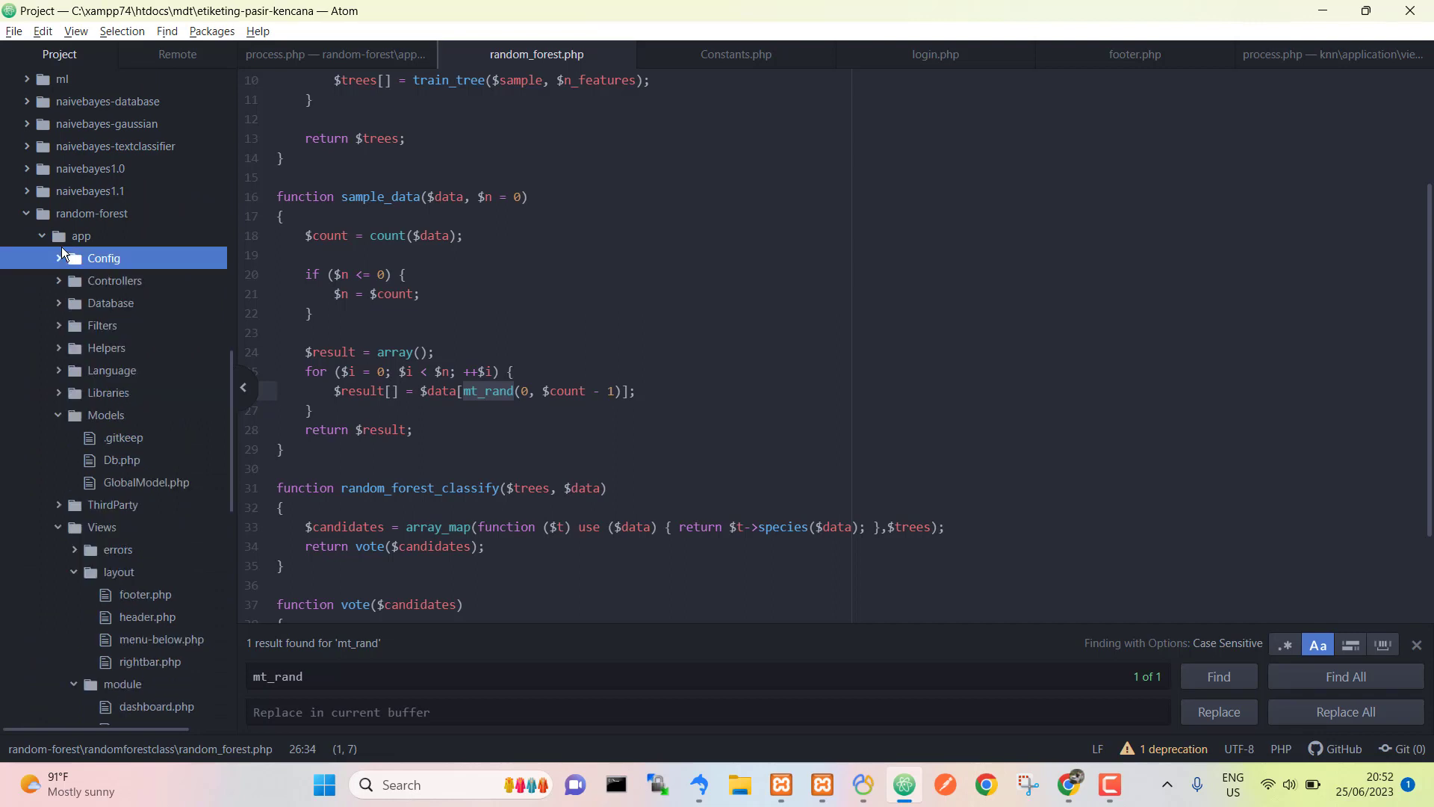
pyautogui.click(58, 280)
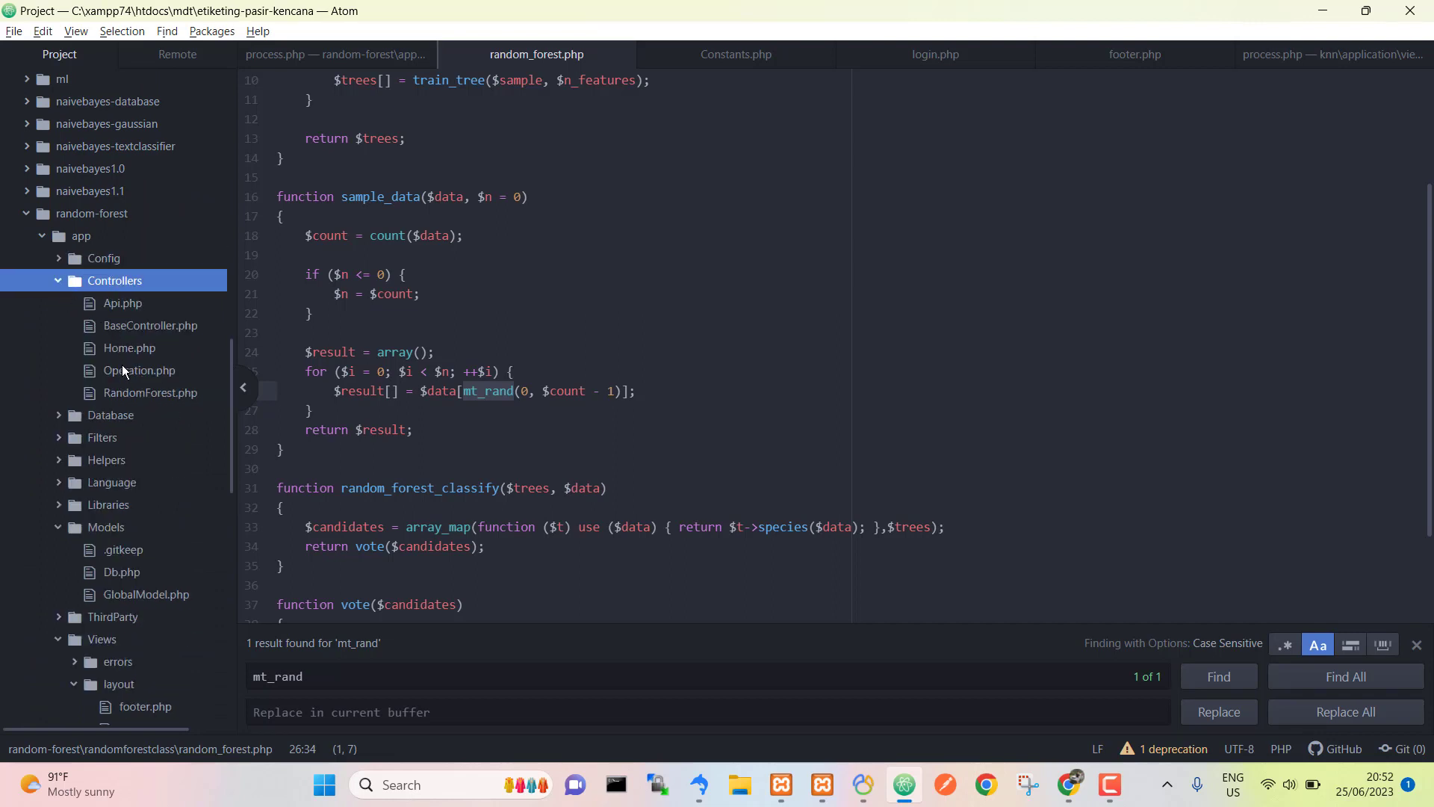
pyautogui.click(146, 408)
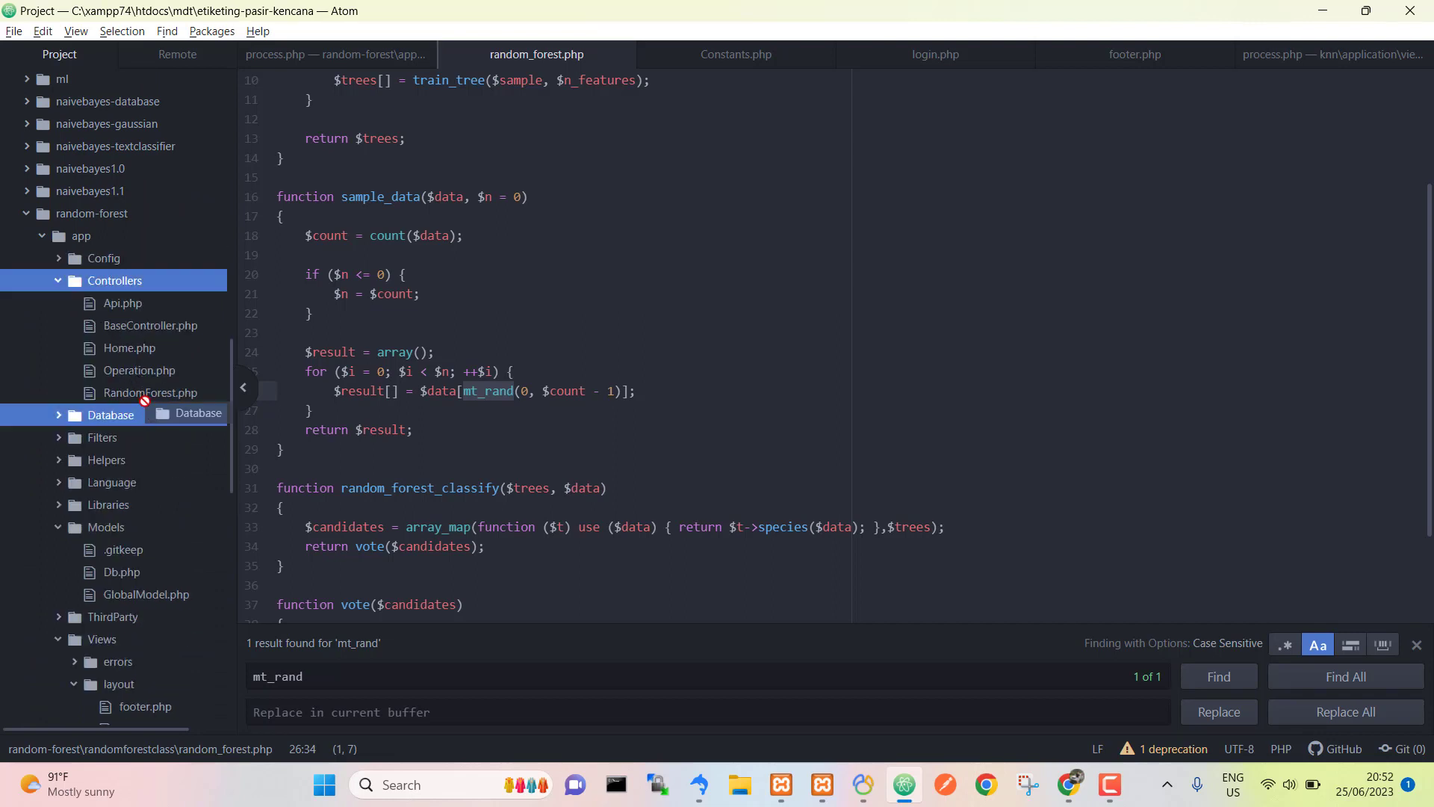
pyautogui.click(145, 391)
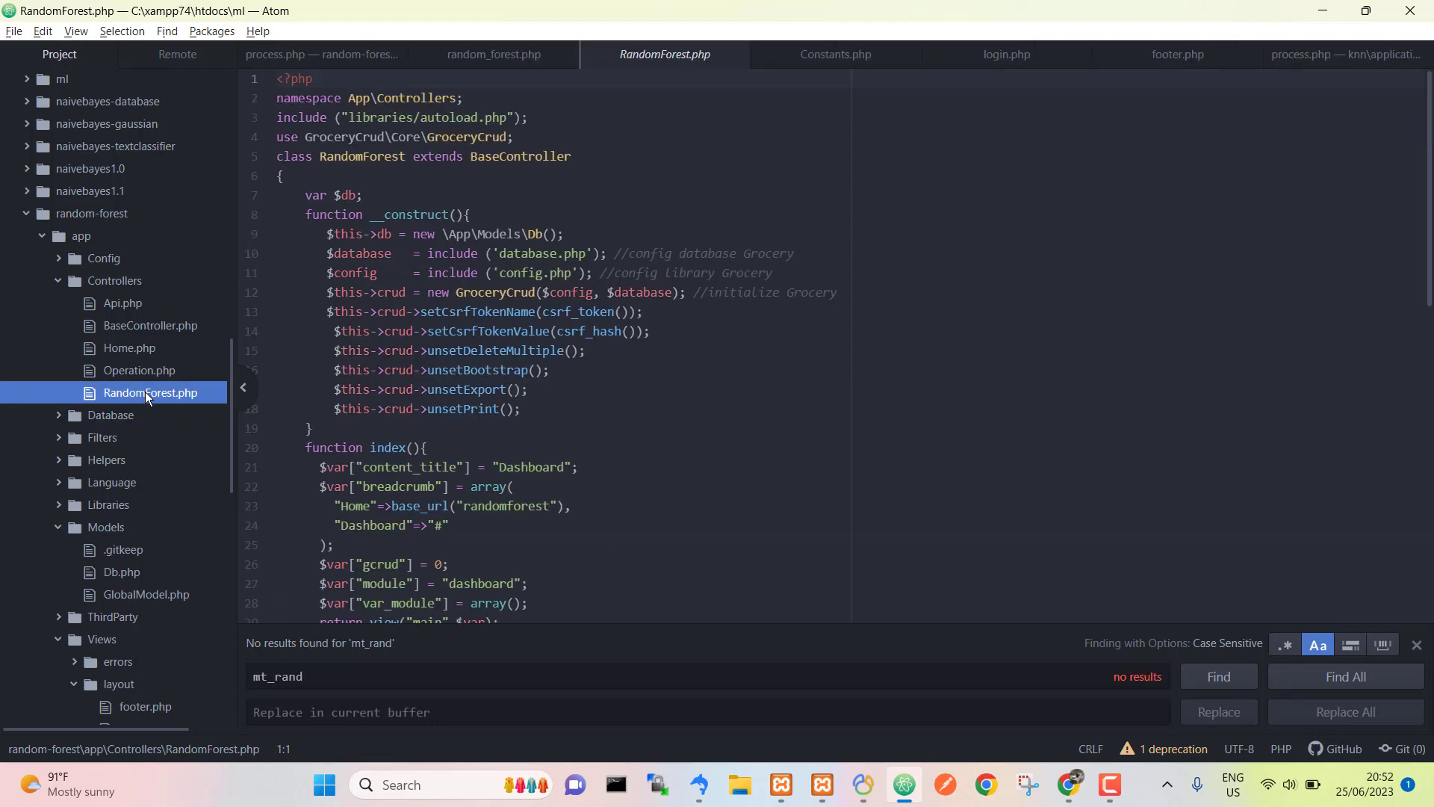
pyautogui.scroll(-3, 577, 487)
pyautogui.scroll(-5, 577, 487)
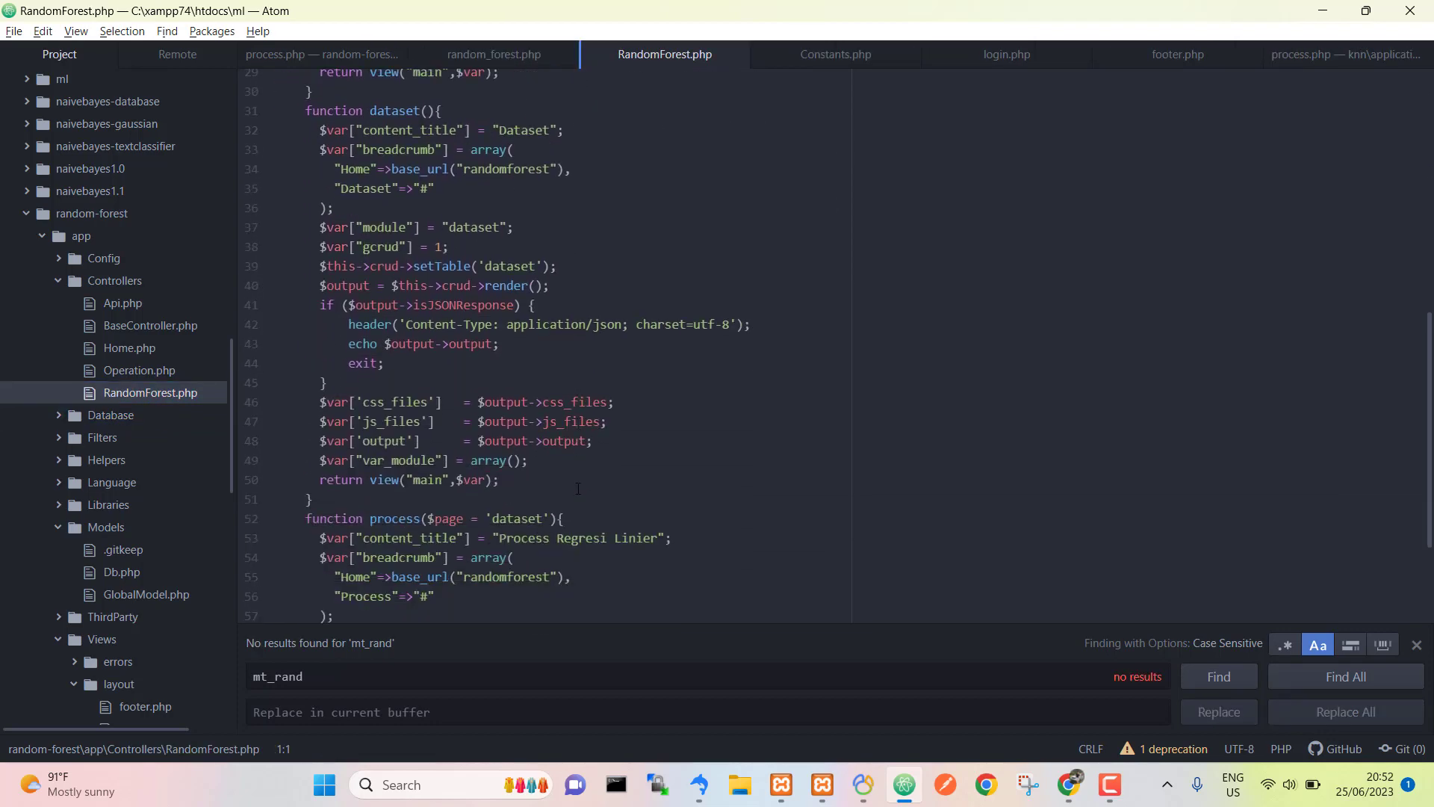
# Step: Select the 127.0.0.1/ml/random-forest part of the Dataset page address in Chrome
pyautogui.hotkey('alt', 'Tab')
pyautogui.click(300, 45)
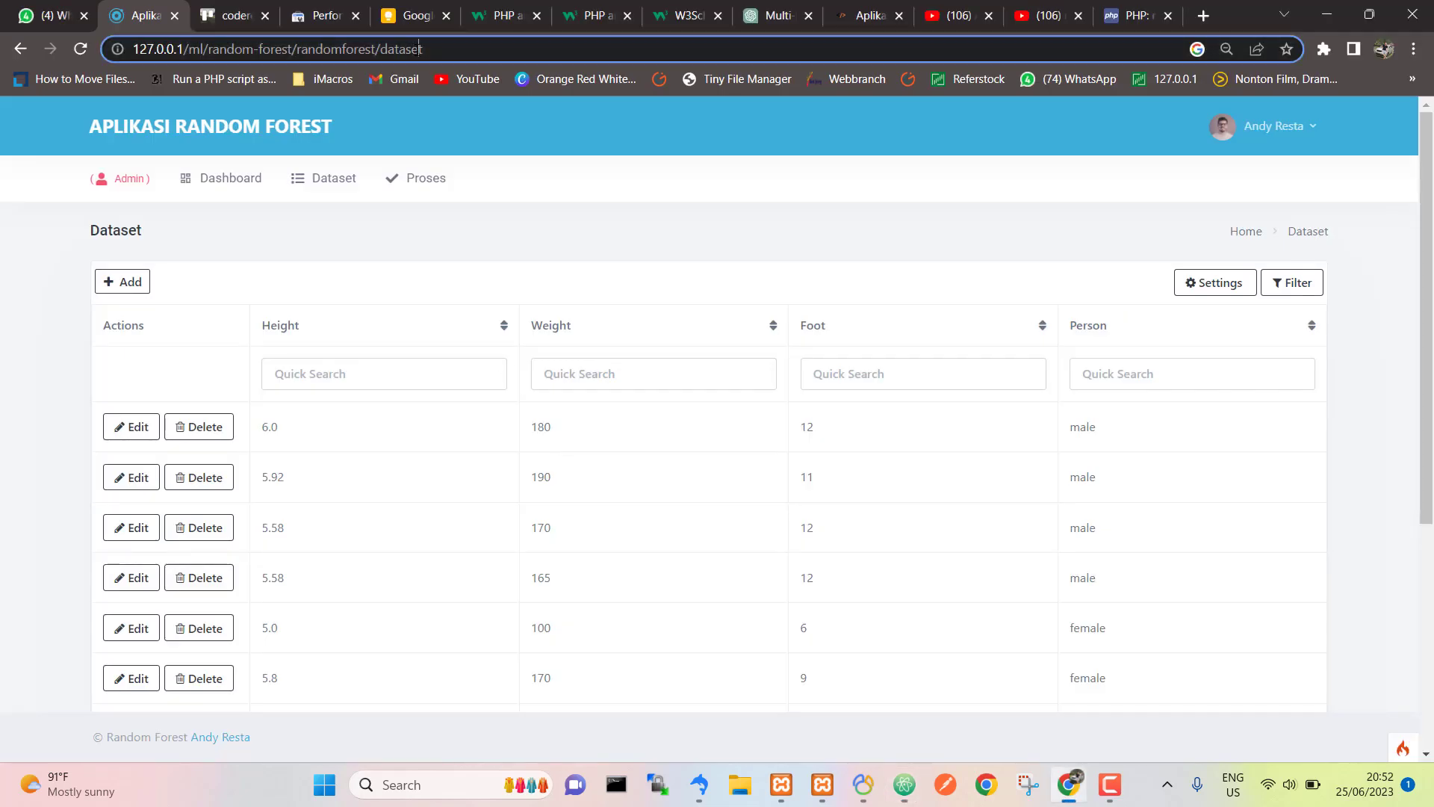
pyautogui.click(292, 49)
pyautogui.hotkey('ctrl', 'shift', 'Left')
pyautogui.hotkey('ctrl', 'shift', 'Left')
pyautogui.hotkey('ctrl', 'shift', 'Left')
pyautogui.hotkey('ctrl', 'shift', 'Left')
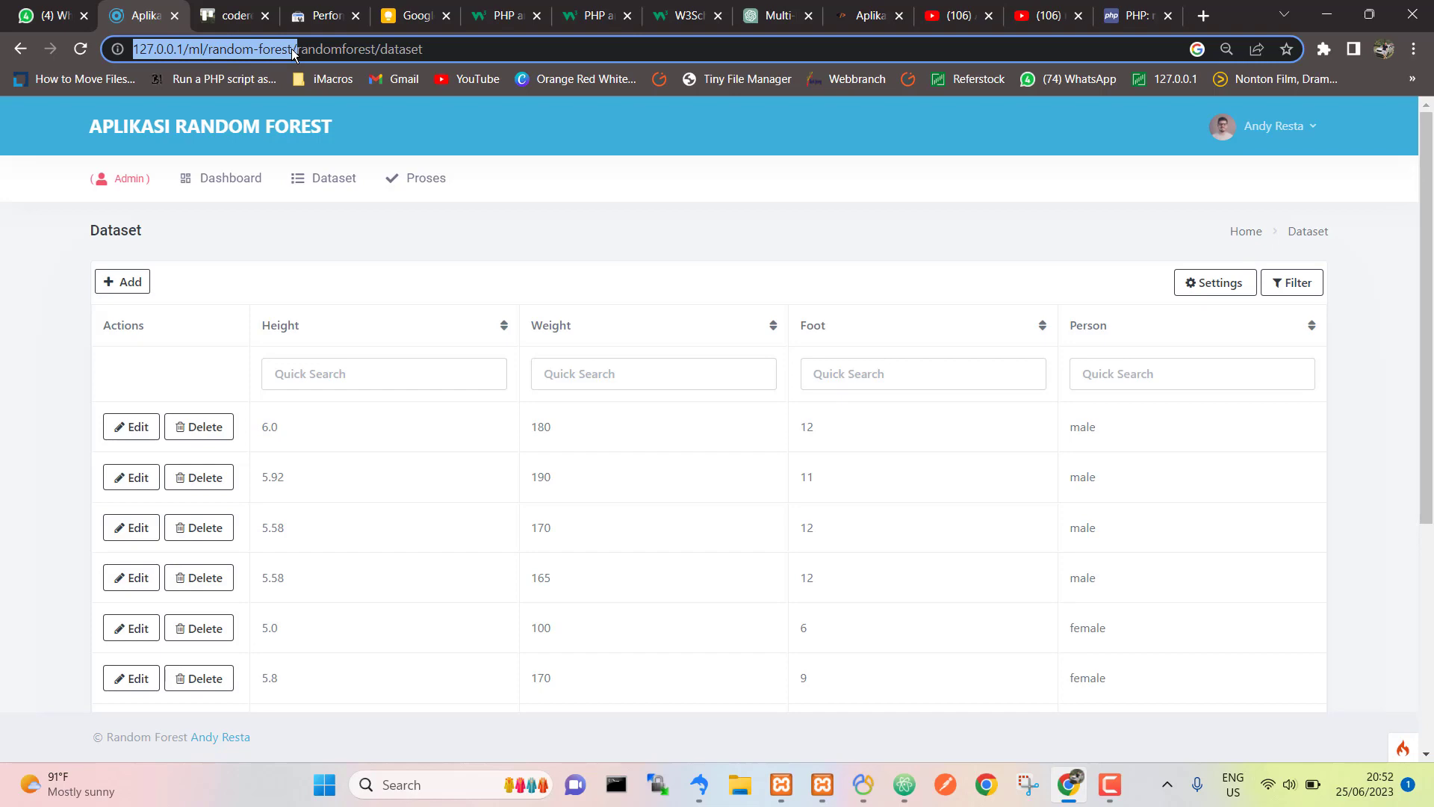
pyautogui.hotkey('alt', 'Tab')
# Step: Open the project's .env file from the Atom Project tree
pyautogui.click(289, 53)
pyautogui.scroll(-3, 122, 501)
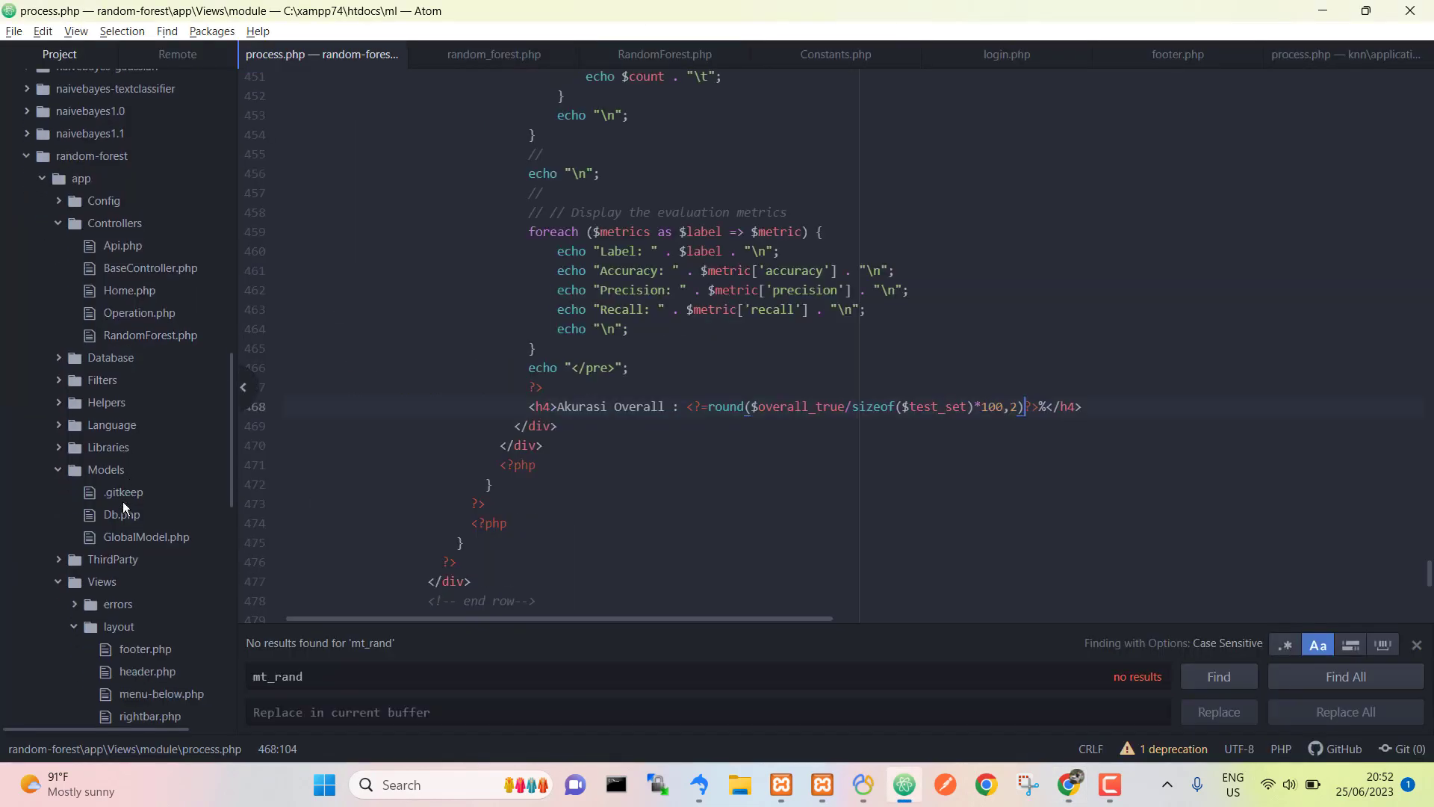
pyautogui.scroll(-5, 122, 501)
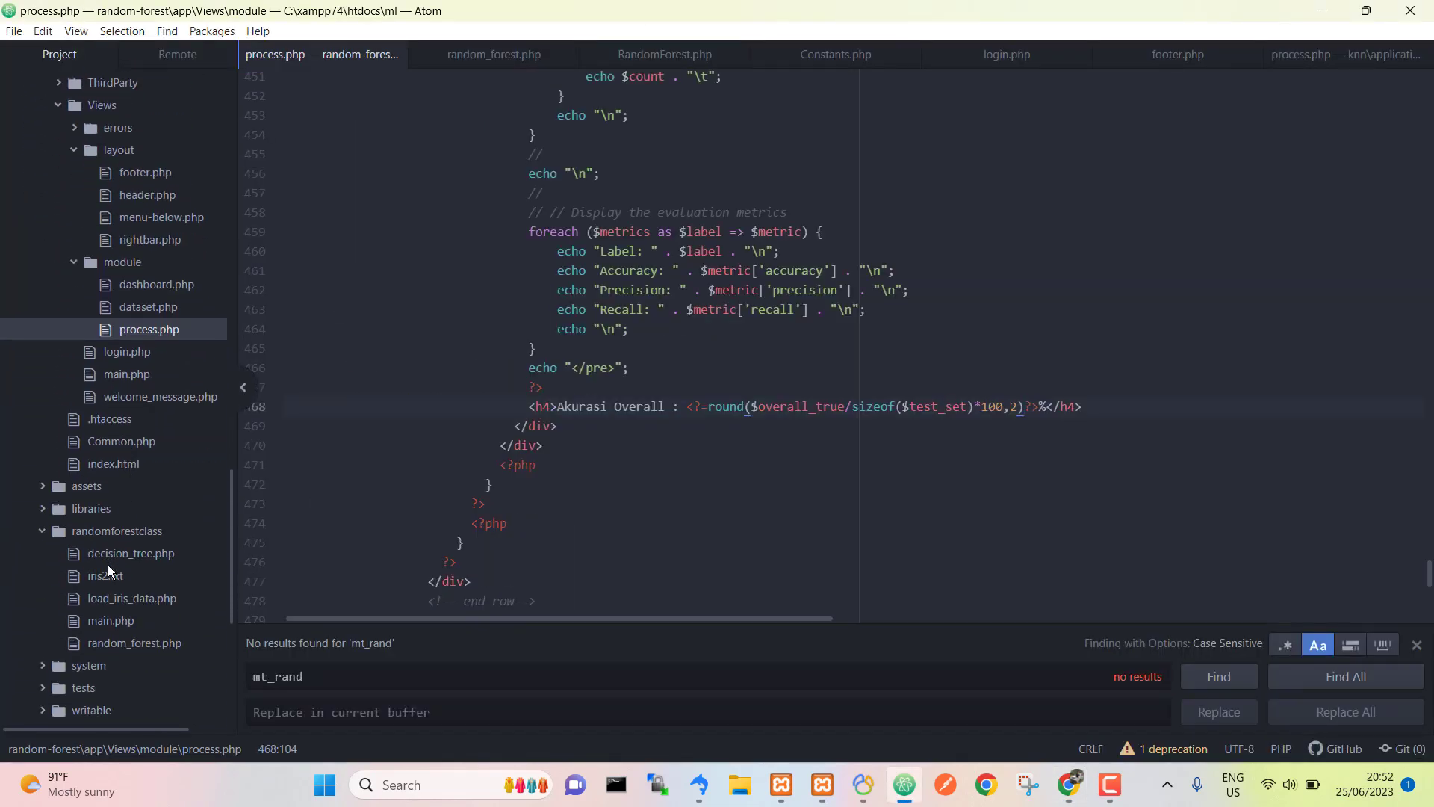
pyautogui.scroll(-5, 107, 567)
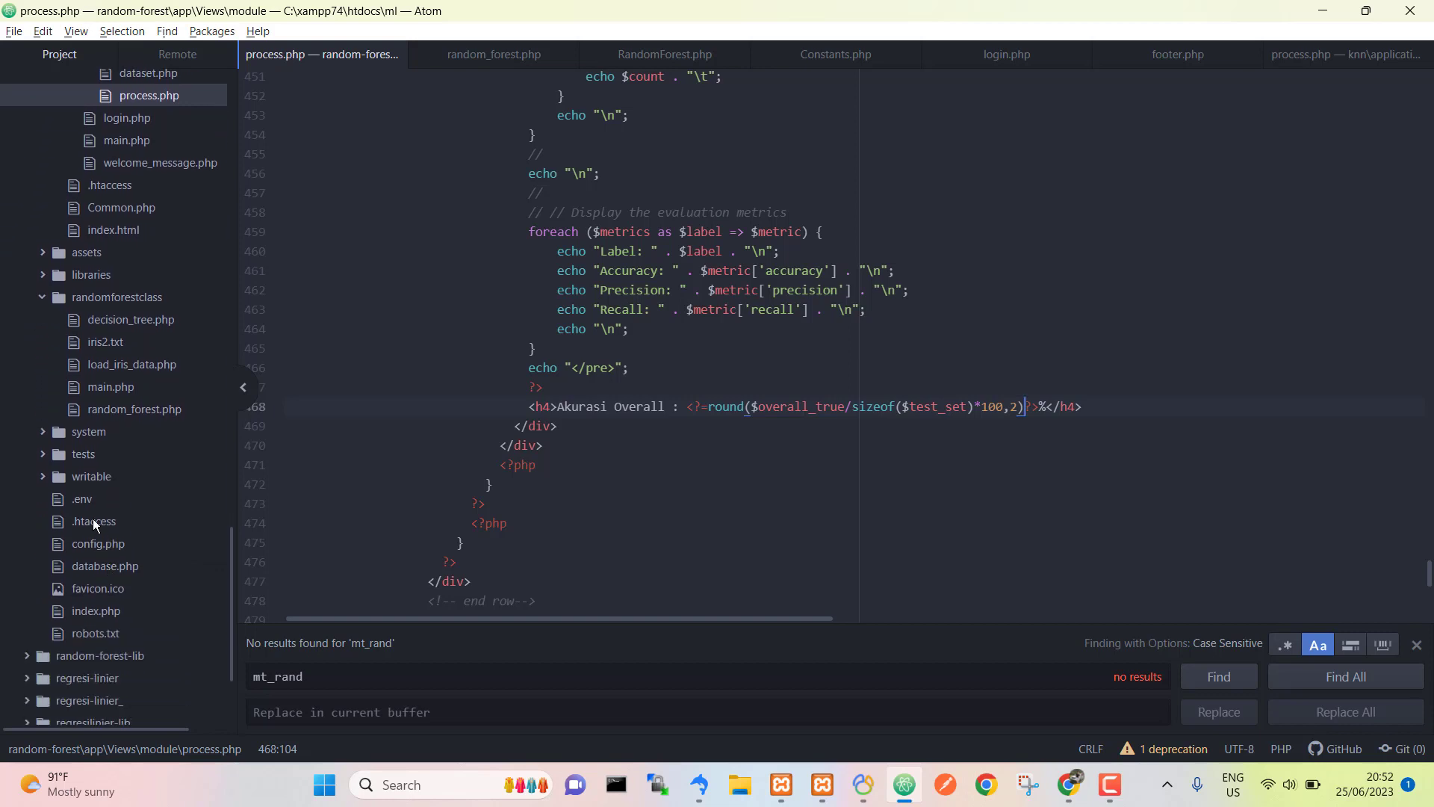
pyautogui.click(84, 498)
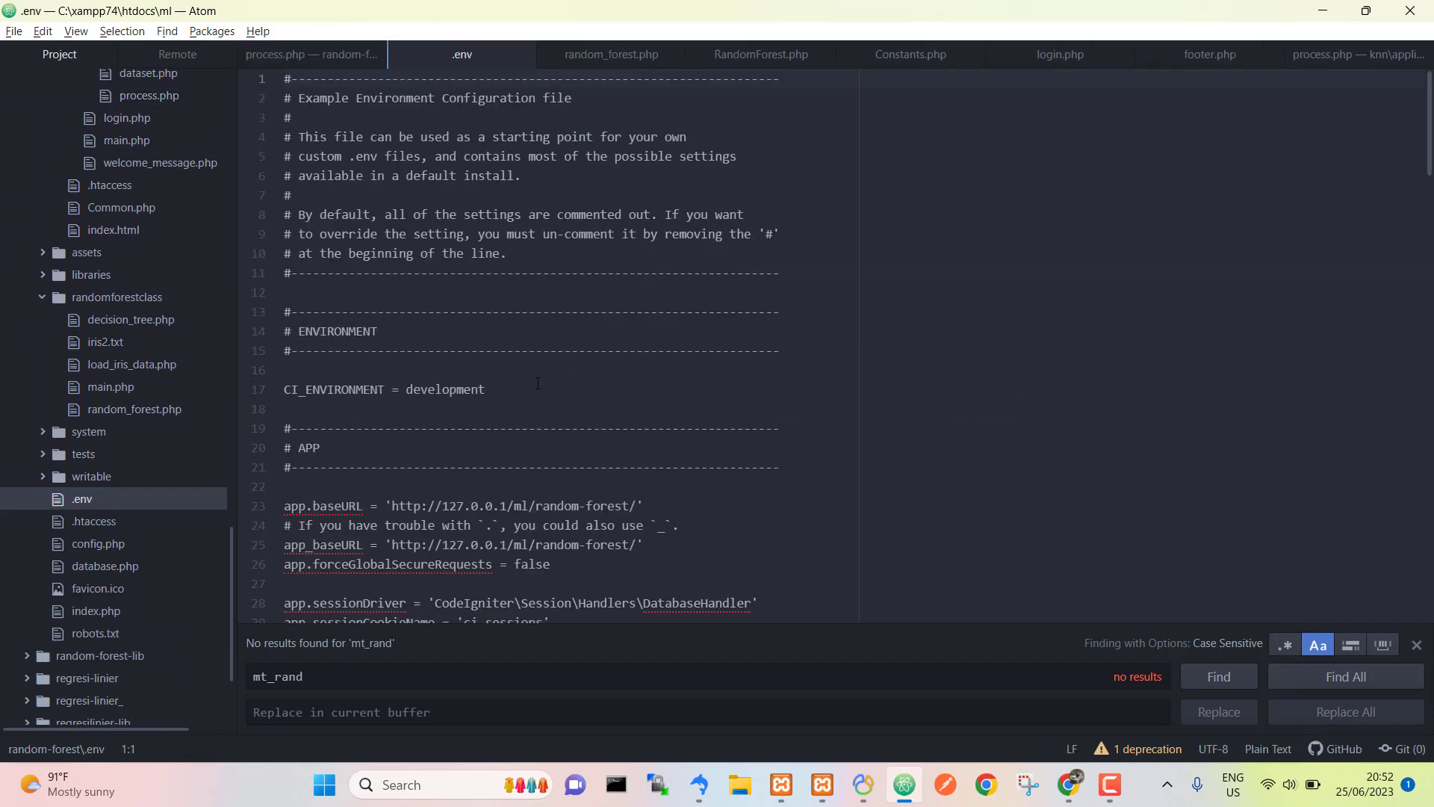
pyautogui.scroll(-1, 537, 383)
pyautogui.click(391, 462)
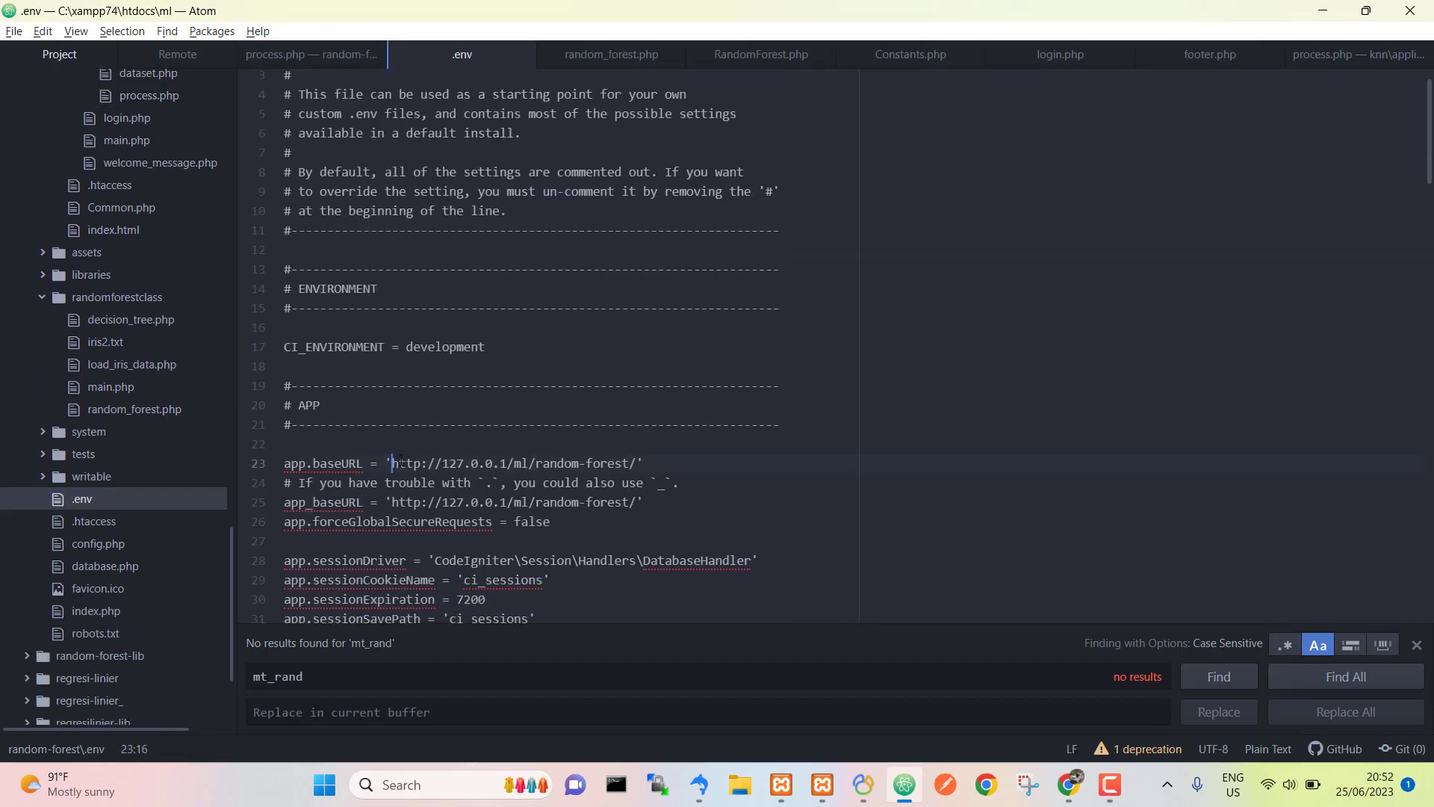
pyautogui.hotkey('shift', 'Right')
pyautogui.hotkey('shift', 'Right')
pyautogui.hotkey('shift', 'Right')
pyautogui.hotkey('shift', 'Right')
pyautogui.hotkey('shift', 'Right')
pyautogui.hotkey('shift', 'Right')
pyautogui.hotkey('shift', 'Right')
pyautogui.hotkey('shift', 'Right')
pyautogui.hotkey('shift', 'Right')
pyautogui.hotkey('shift', 'Right')
pyautogui.hotkey('shift', 'Right')
pyautogui.hotkey('shift', 'Right')
pyautogui.hotkey('shift', 'Right')
pyautogui.hotkey('shift', 'Right')
pyautogui.hotkey('shift', 'Right')
pyautogui.hotkey('shift', 'Right')
pyautogui.hotkey('shift', 'Right')
pyautogui.hotkey('shift', 'Right')
pyautogui.hotkey('shift', 'Right')
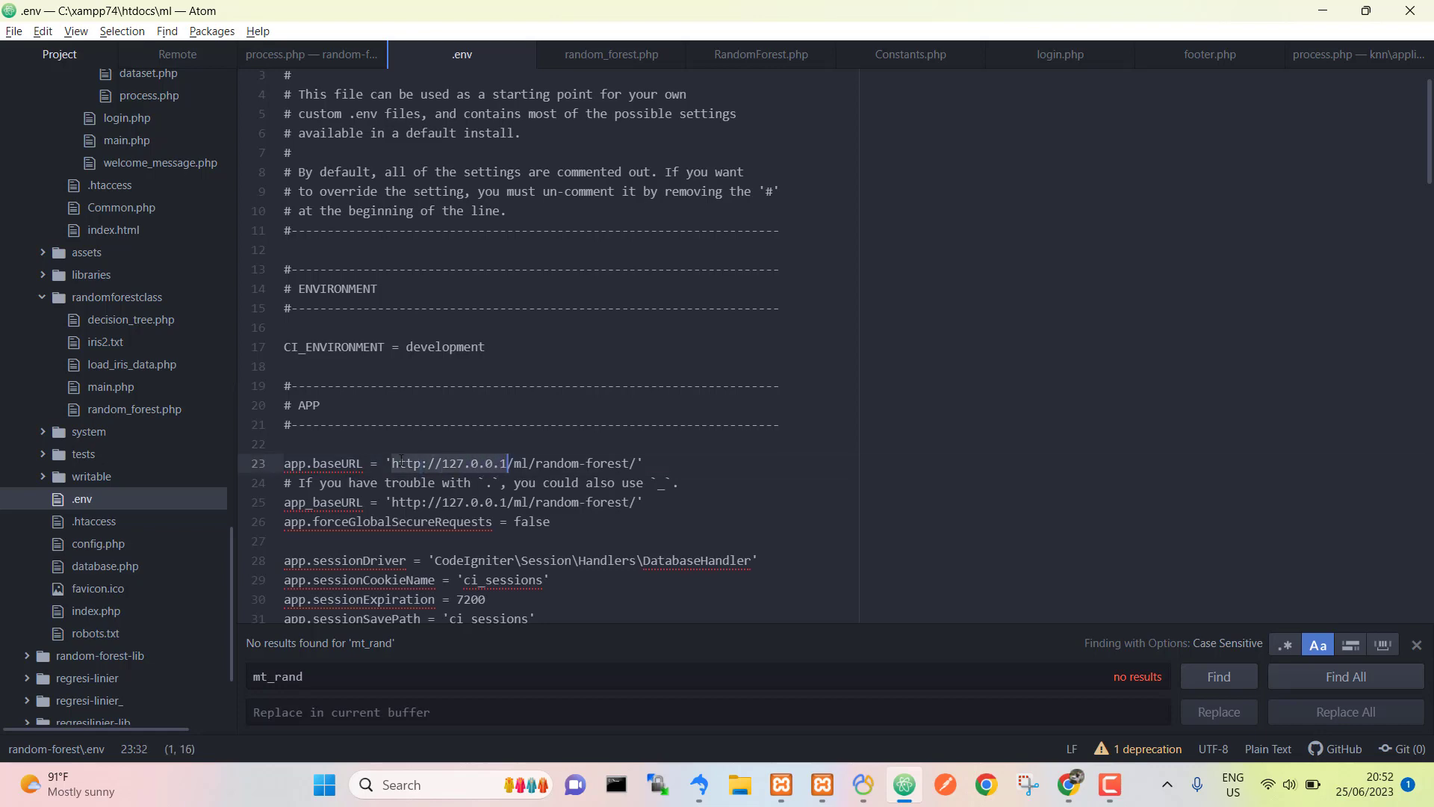
pyautogui.hotkey('shift', 'Right')
pyautogui.hotkey('alt', 'Tab')
pyautogui.hotkey('alt', 'Tab')
pyautogui.click(643, 464)
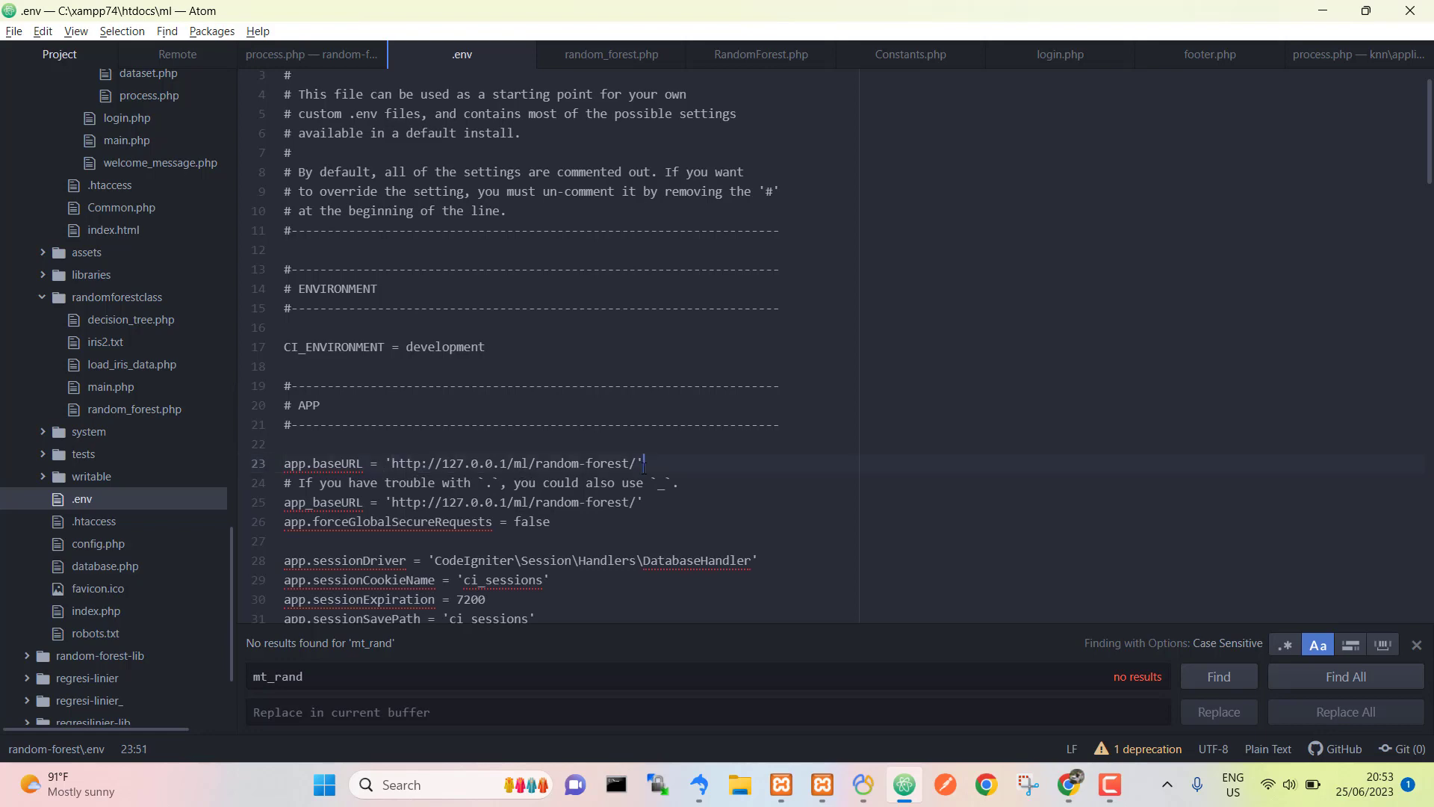
pyautogui.hotkey('alt', 'Tab')
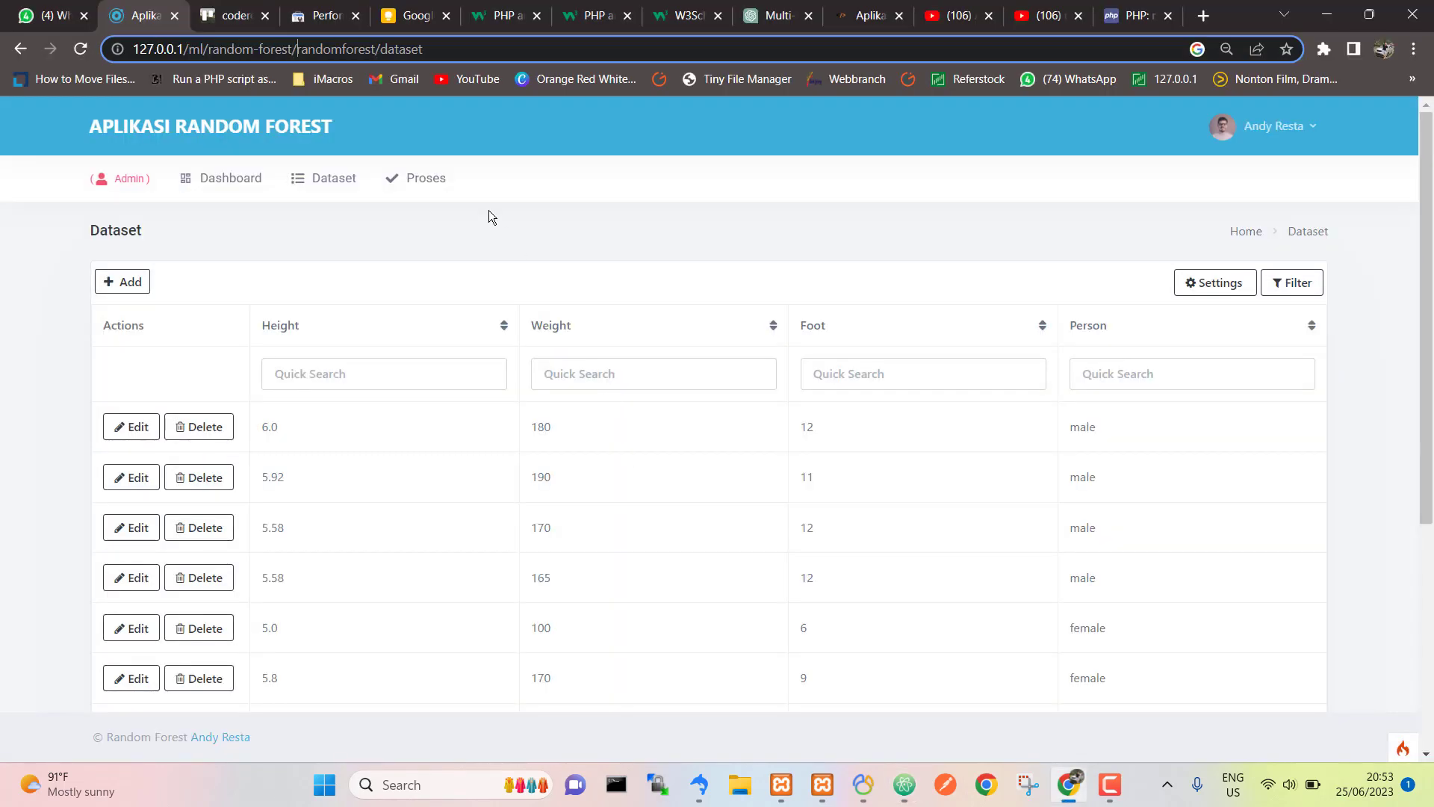
pyautogui.hotkey('ctrl', 'shift', 'Right')
pyautogui.hotkey('shift', 'Left')
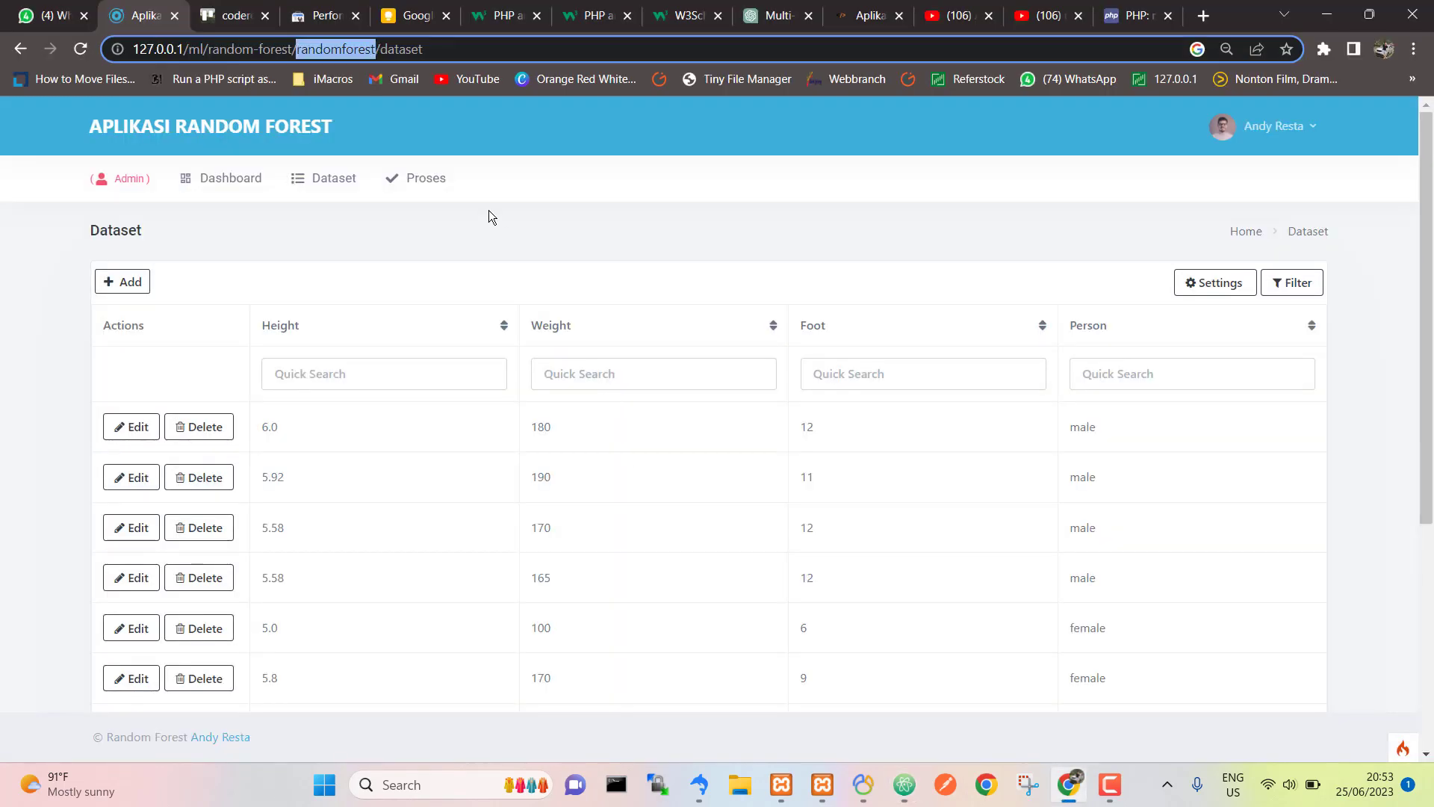
pyautogui.hotkey('alt', 'Tab')
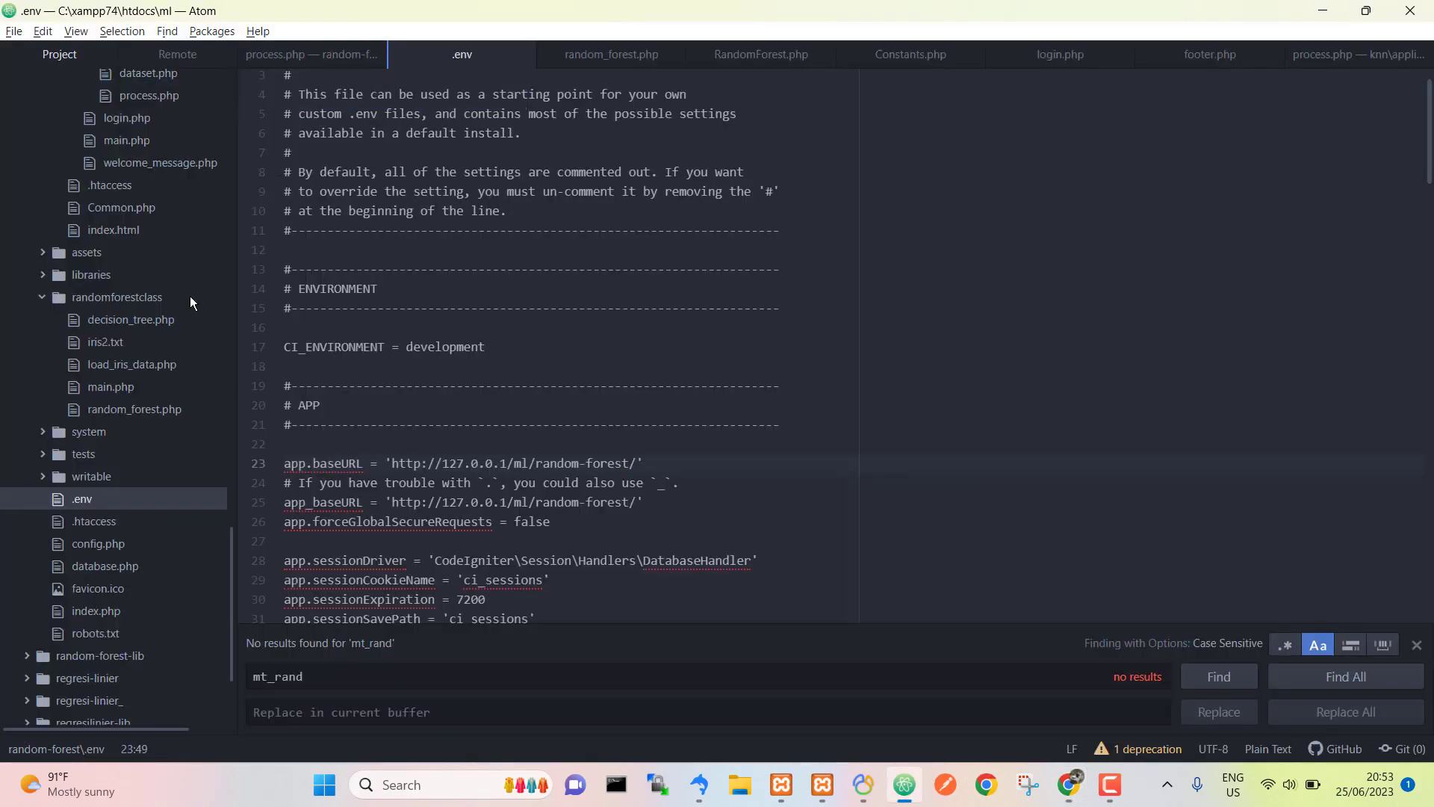
pyautogui.scroll(10, 182, 305)
pyautogui.scroll(8, 182, 305)
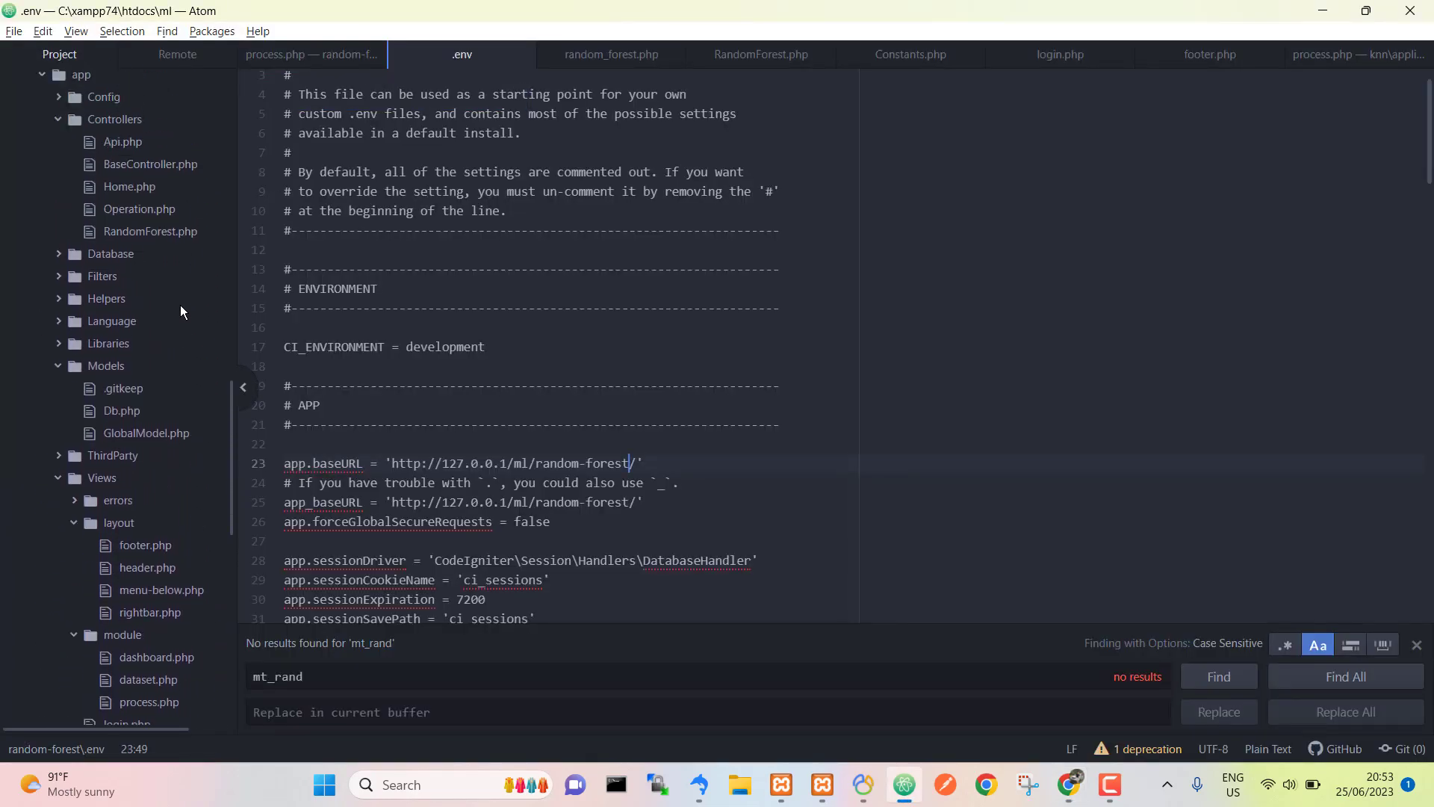
# Step: Copy 'dataset' from the page address and find it in RandomForest.php, reaching the table name on line 39
pyautogui.click(118, 404)
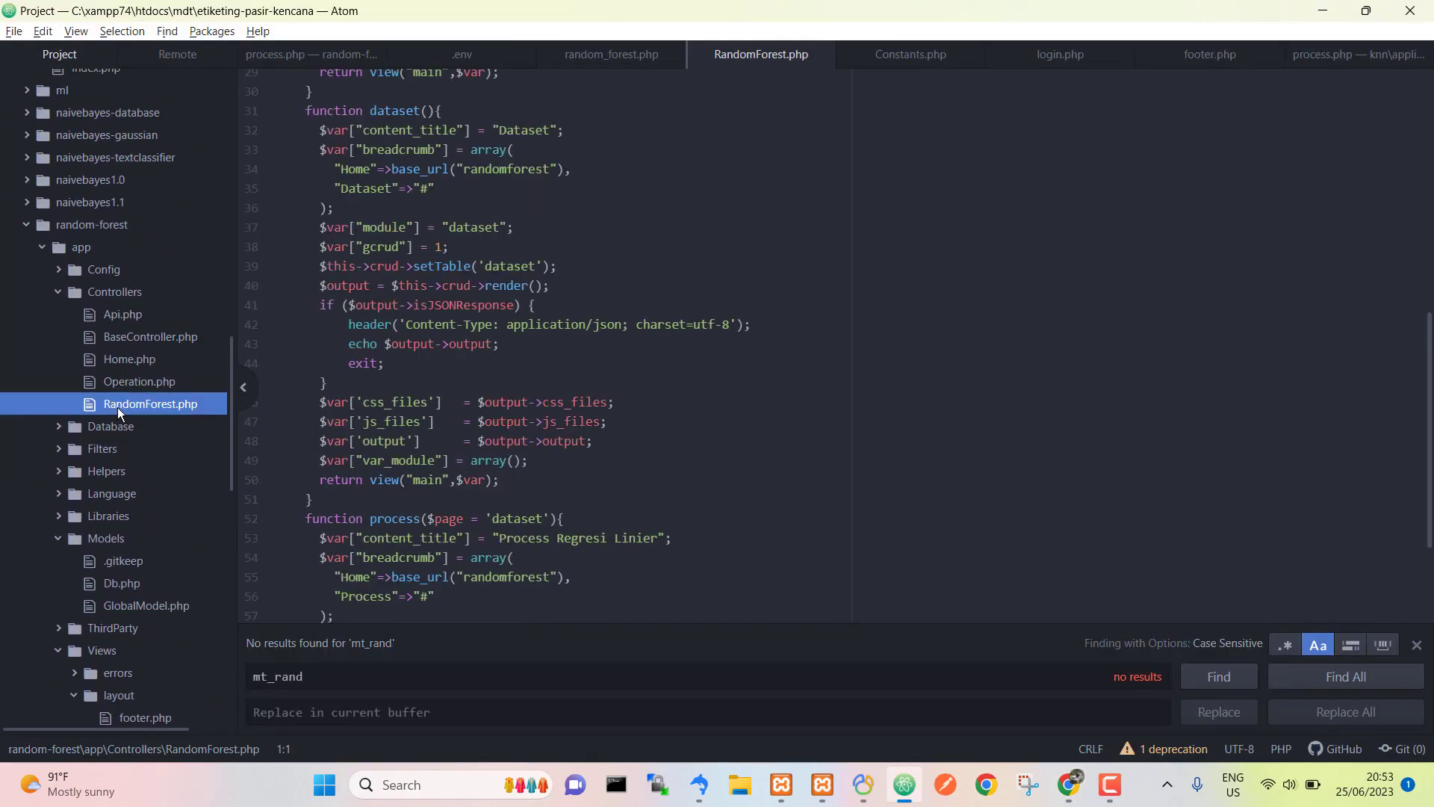
pyautogui.hotkey('alt', 'Tab')
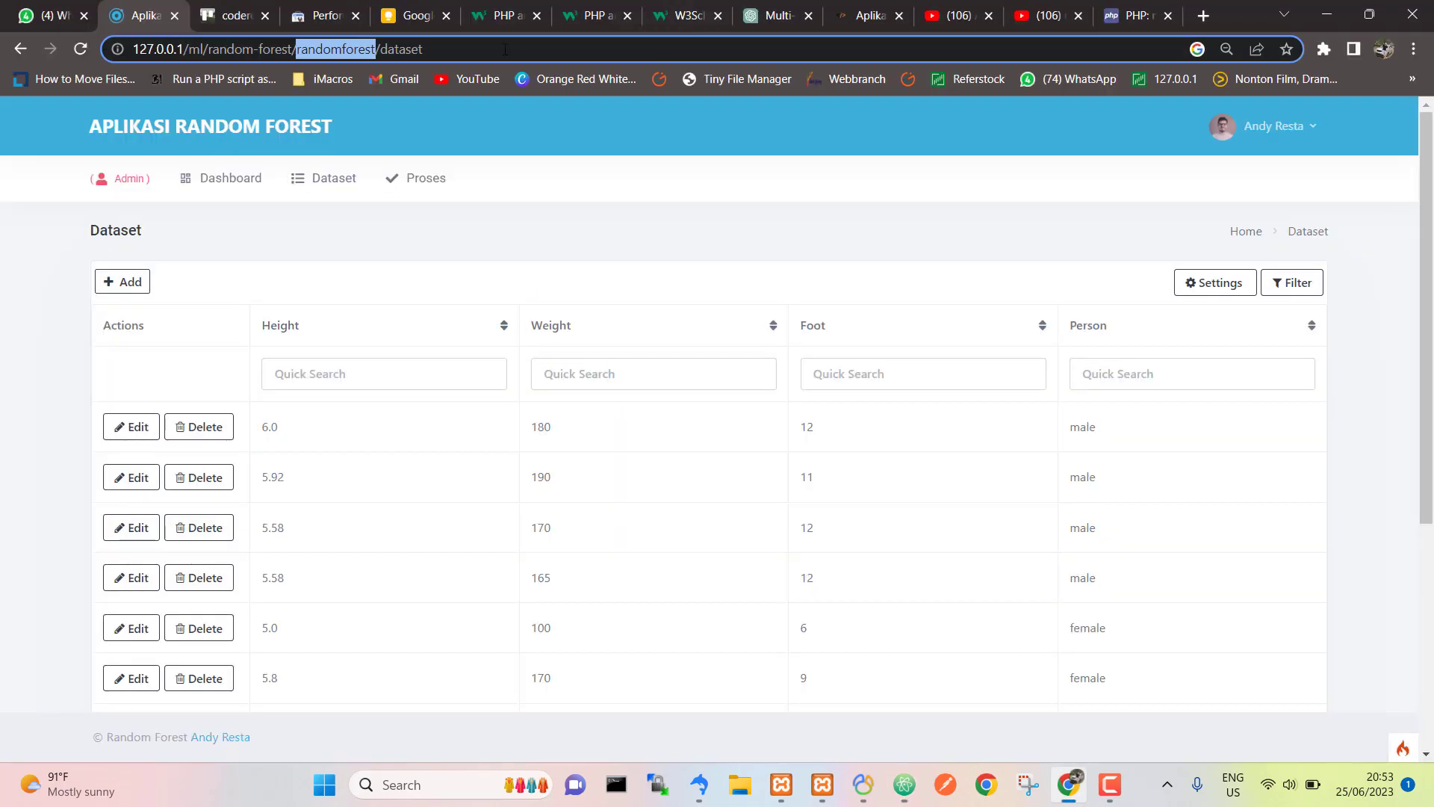
pyautogui.doubleClick(484, 50)
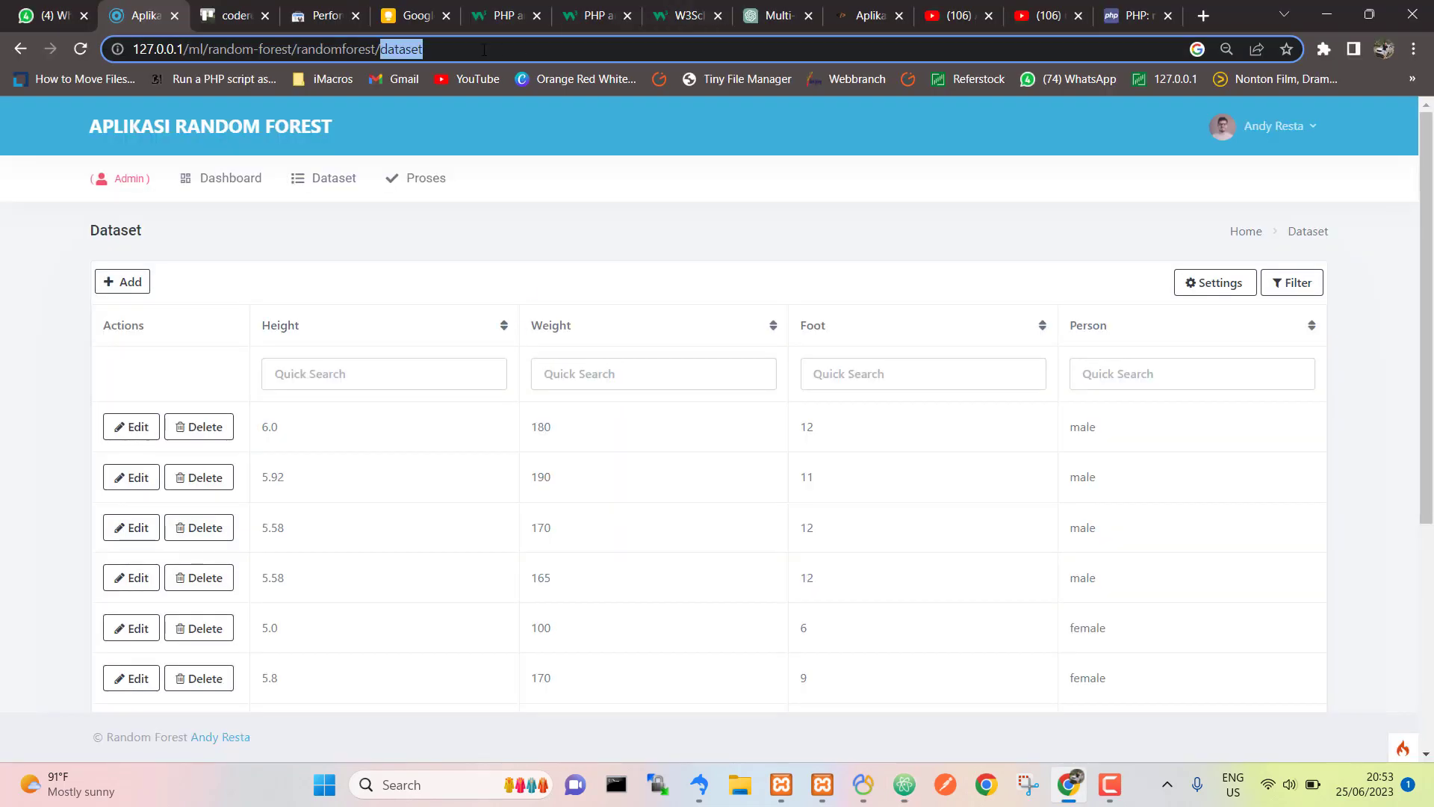
pyautogui.hotkey('ctrl', 'c')
pyautogui.hotkey('alt', 'Tab')
pyautogui.hotkey('ctrl', 'f')
pyautogui.hotkey('ctrl', 'v')
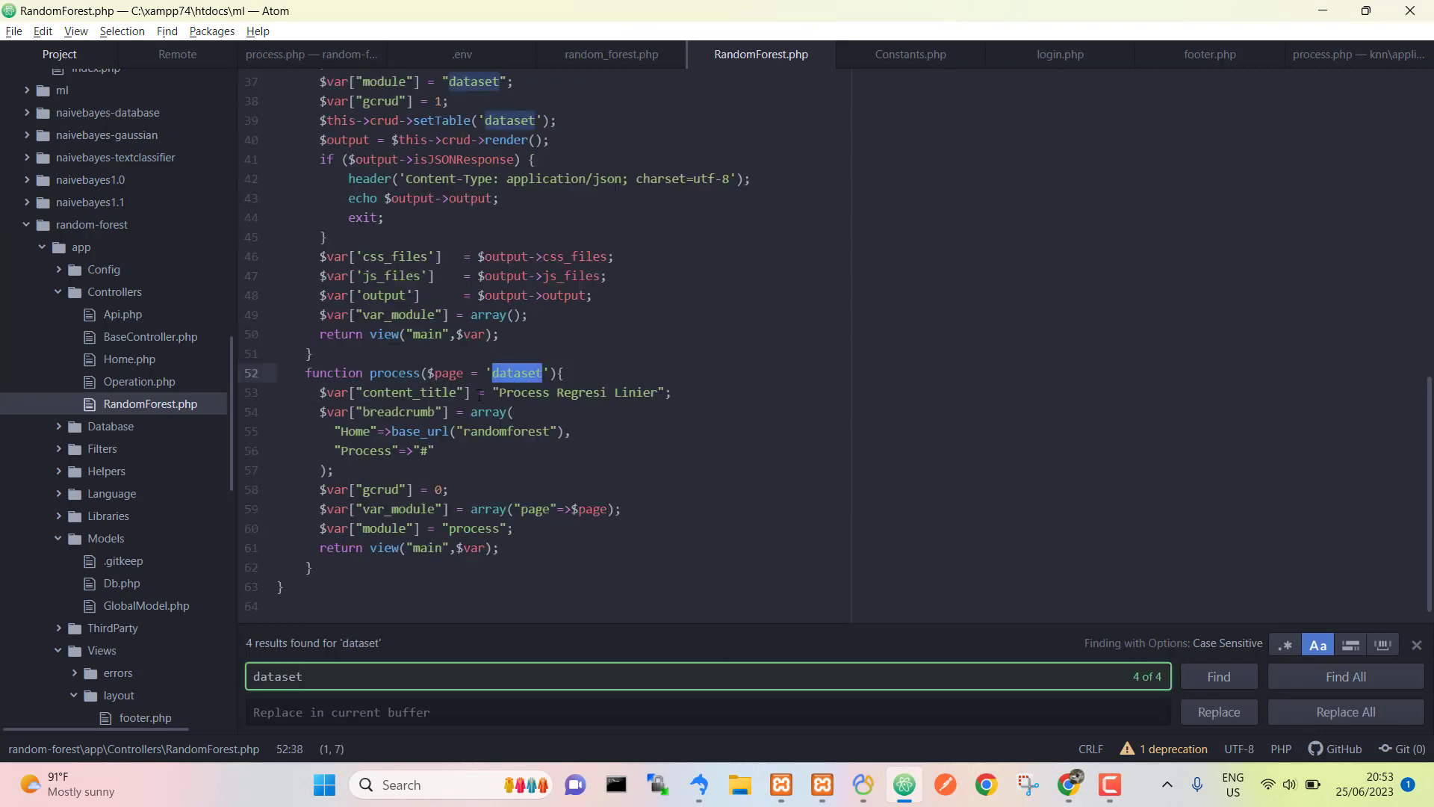
pyautogui.press('Return')
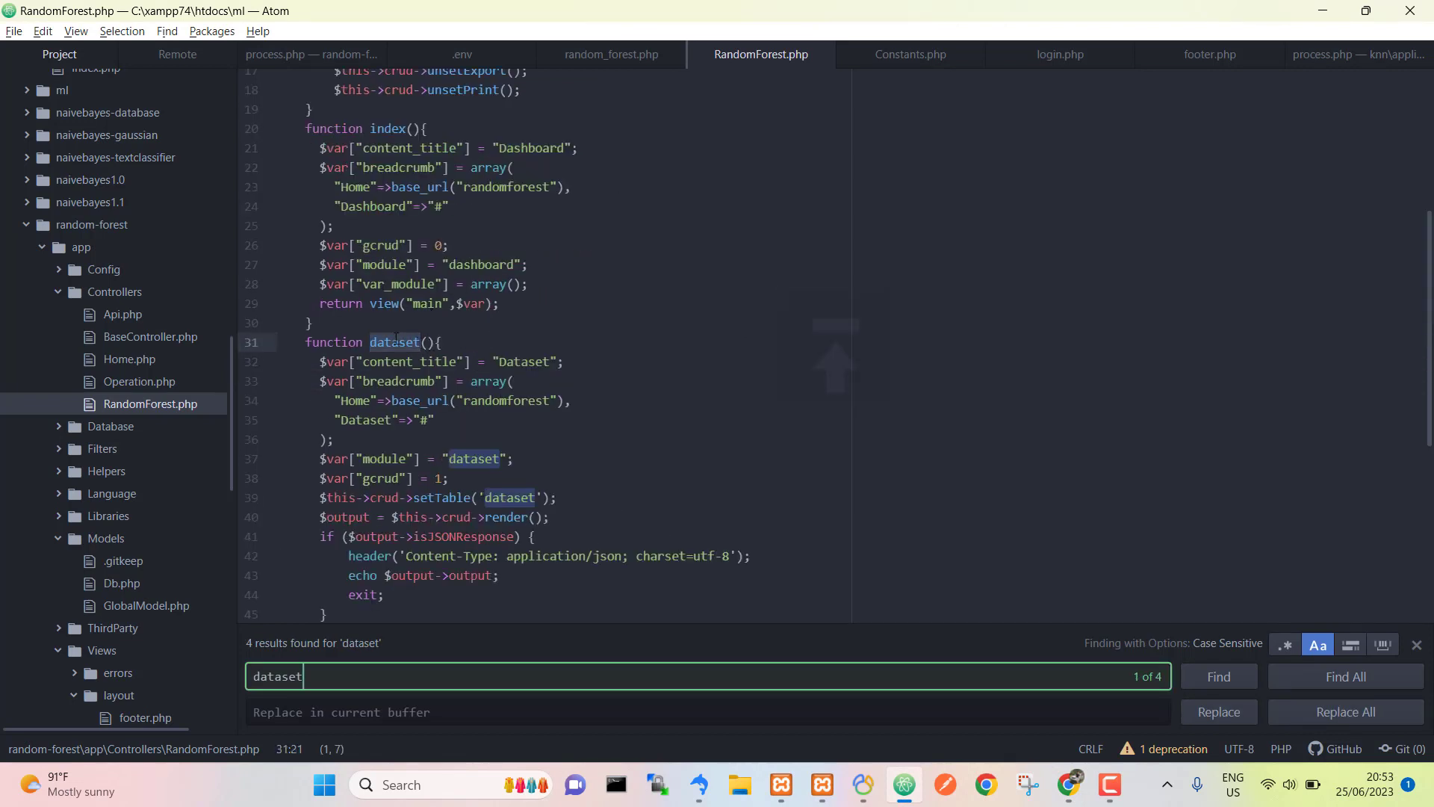
pyautogui.scroll(-1, 389, 352)
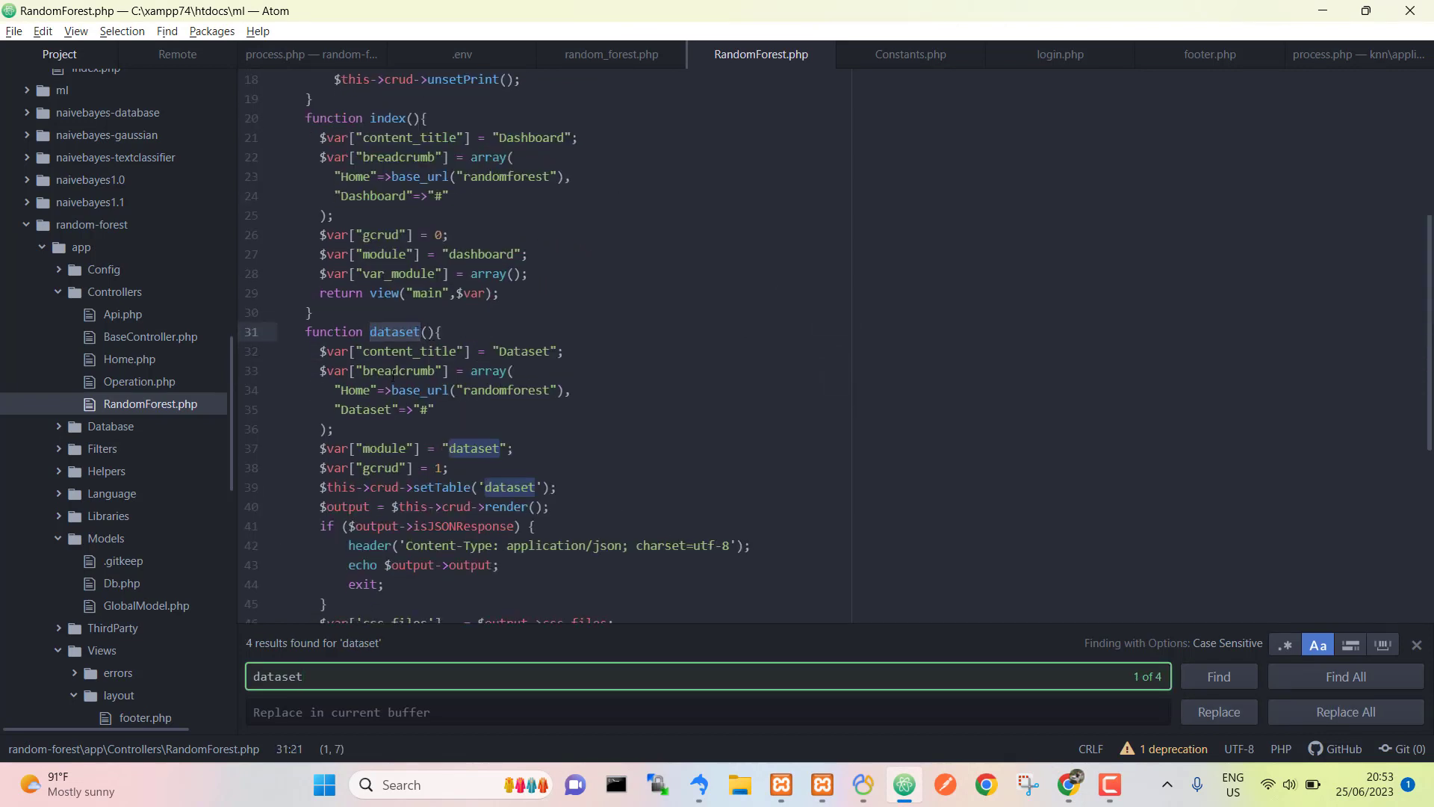
pyautogui.click(512, 452)
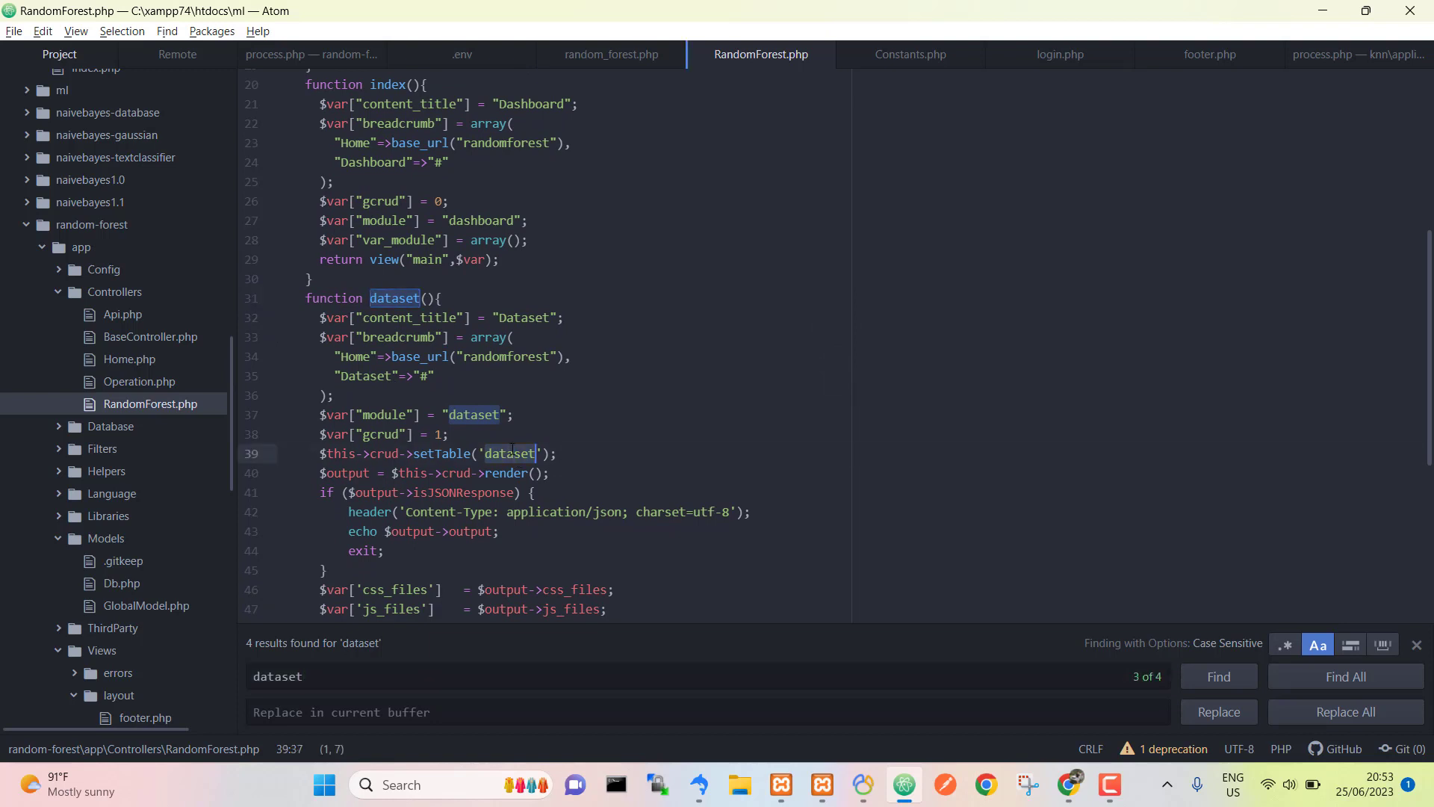
# Step: Open dataset.php and process.php, select the dataset_iris table name, then return to RandomForest.php
pyautogui.scroll(-8, 163, 554)
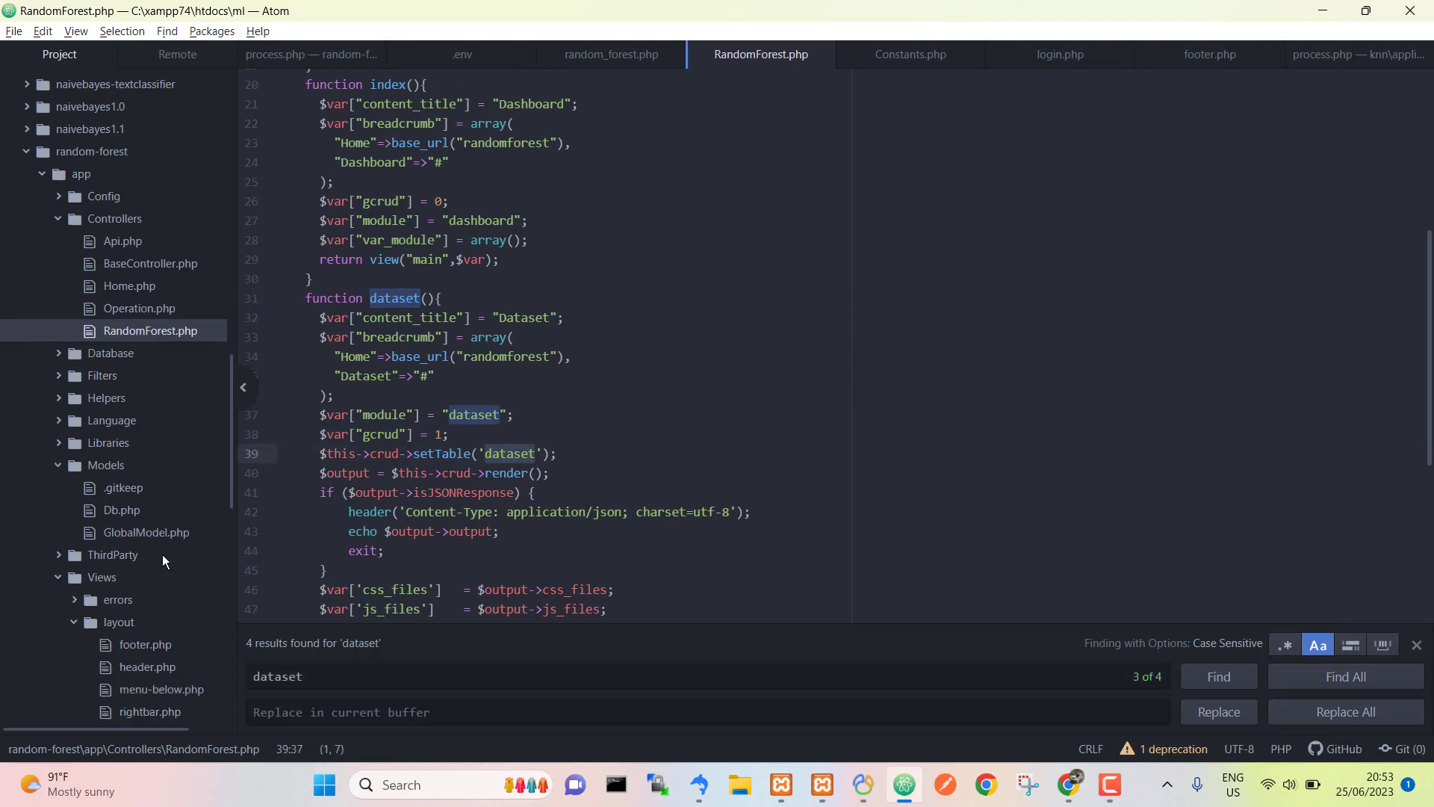
pyautogui.click(163, 554)
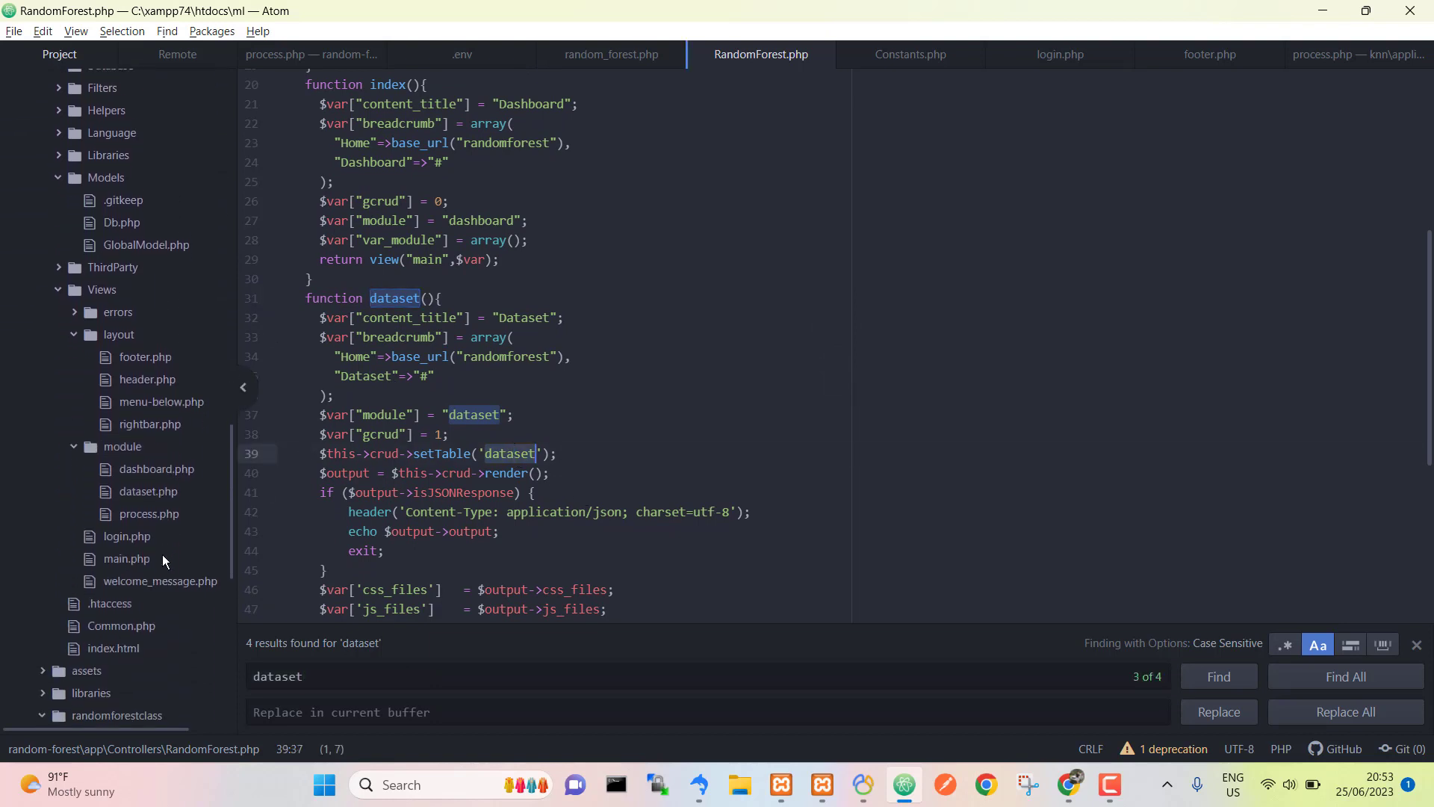
pyautogui.click(149, 482)
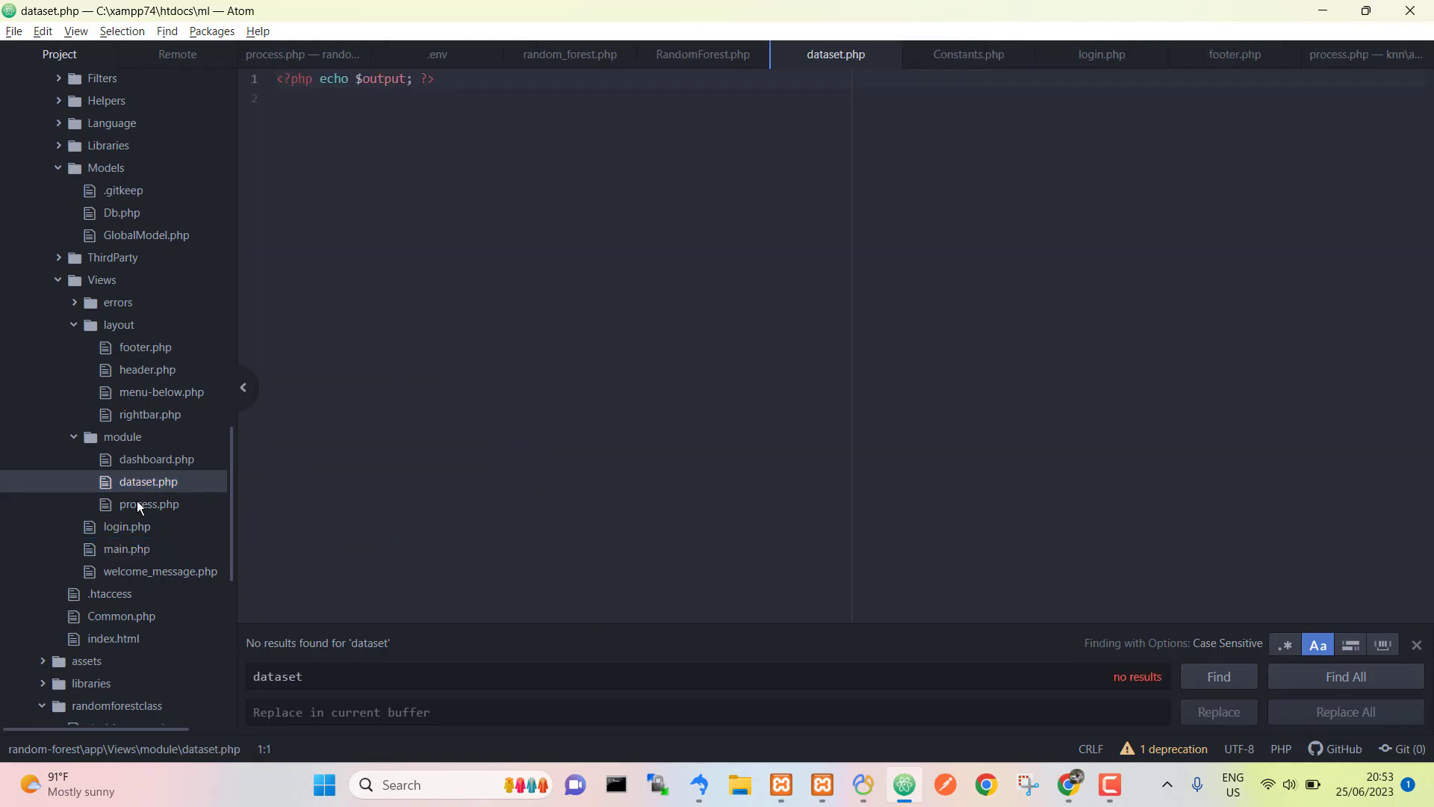
pyautogui.click(137, 503)
pyautogui.scroll(20, 648, 297)
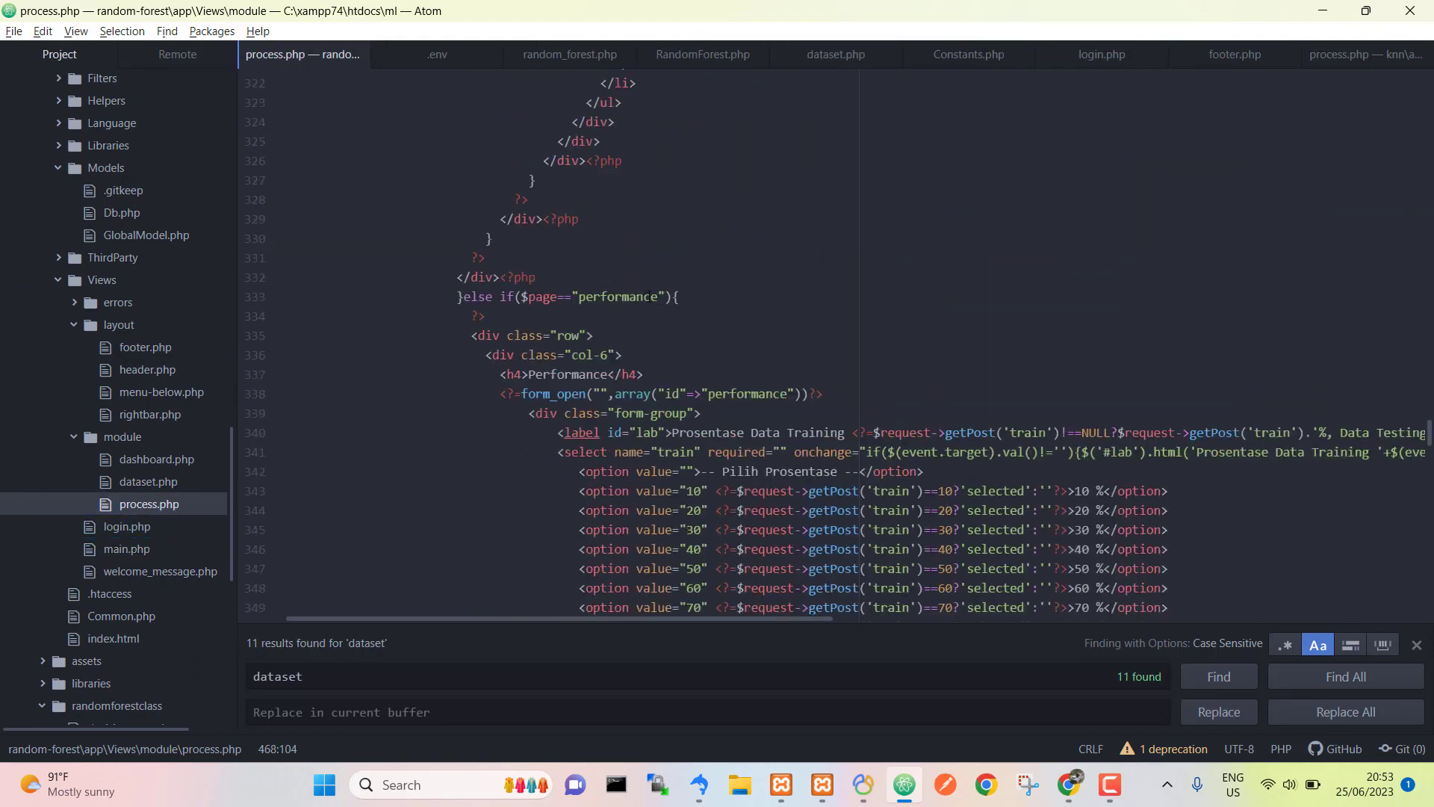
pyautogui.scroll(20, 649, 296)
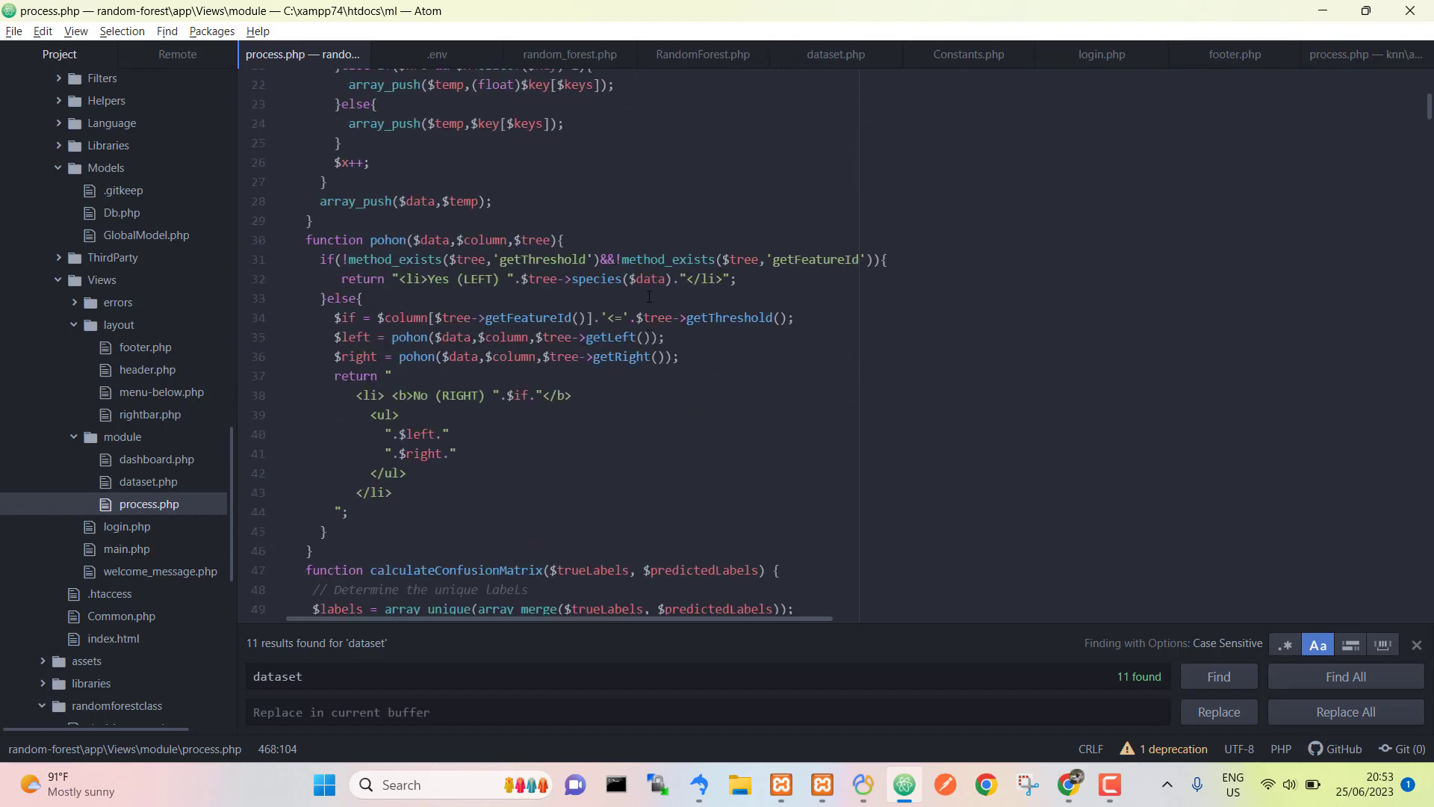
pyautogui.scroll(7, 648, 296)
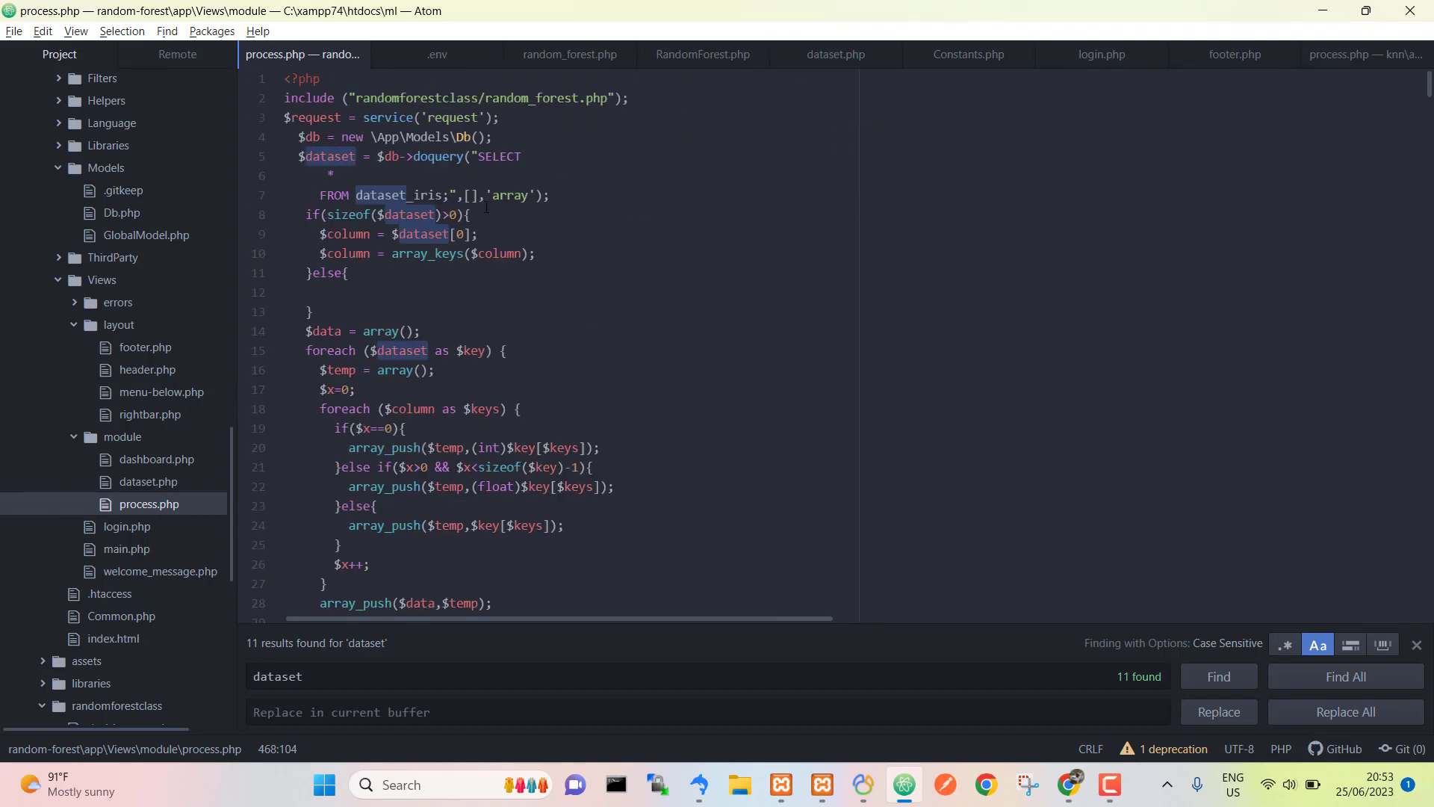
pyautogui.click(439, 194)
pyautogui.doubleClick(424, 193)
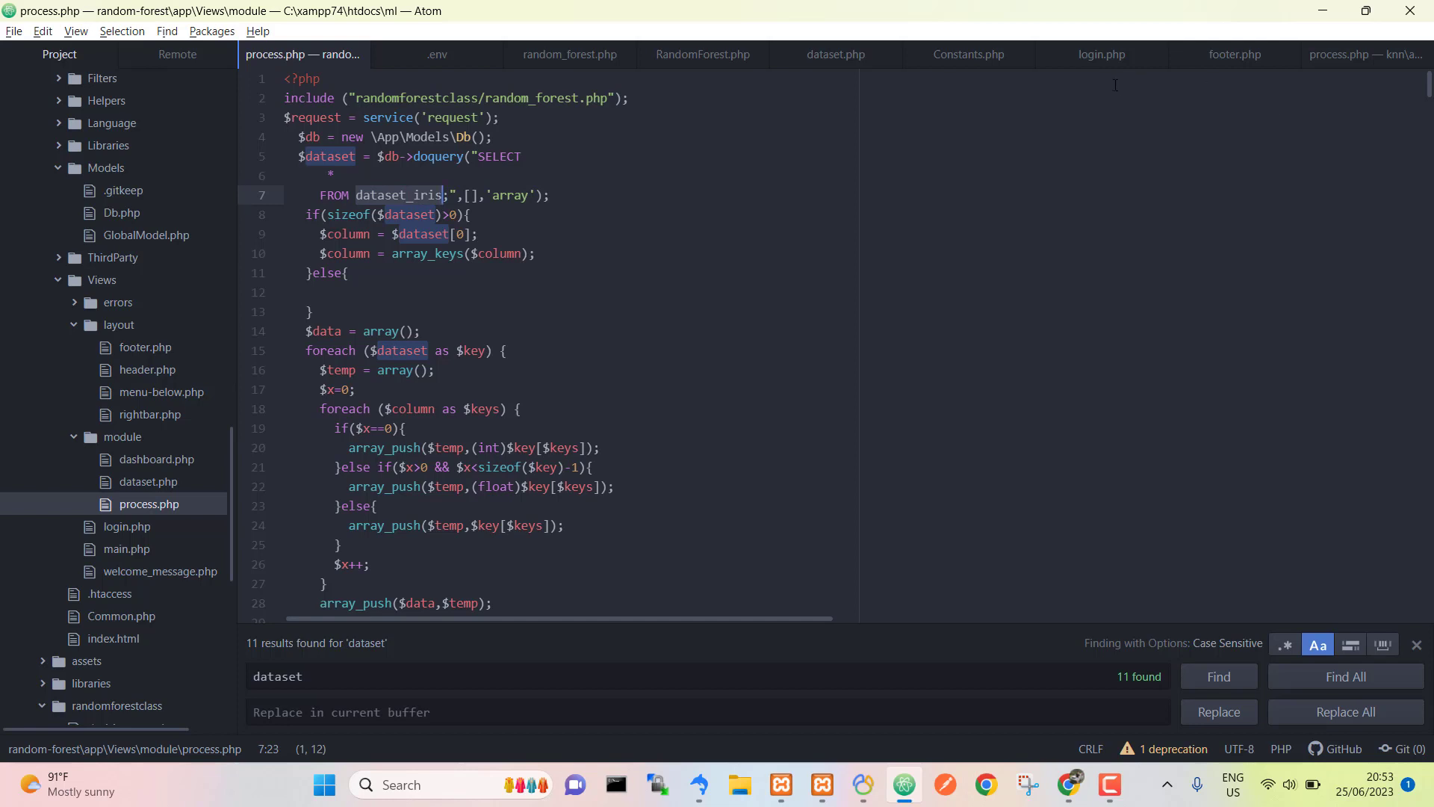
pyautogui.click(696, 59)
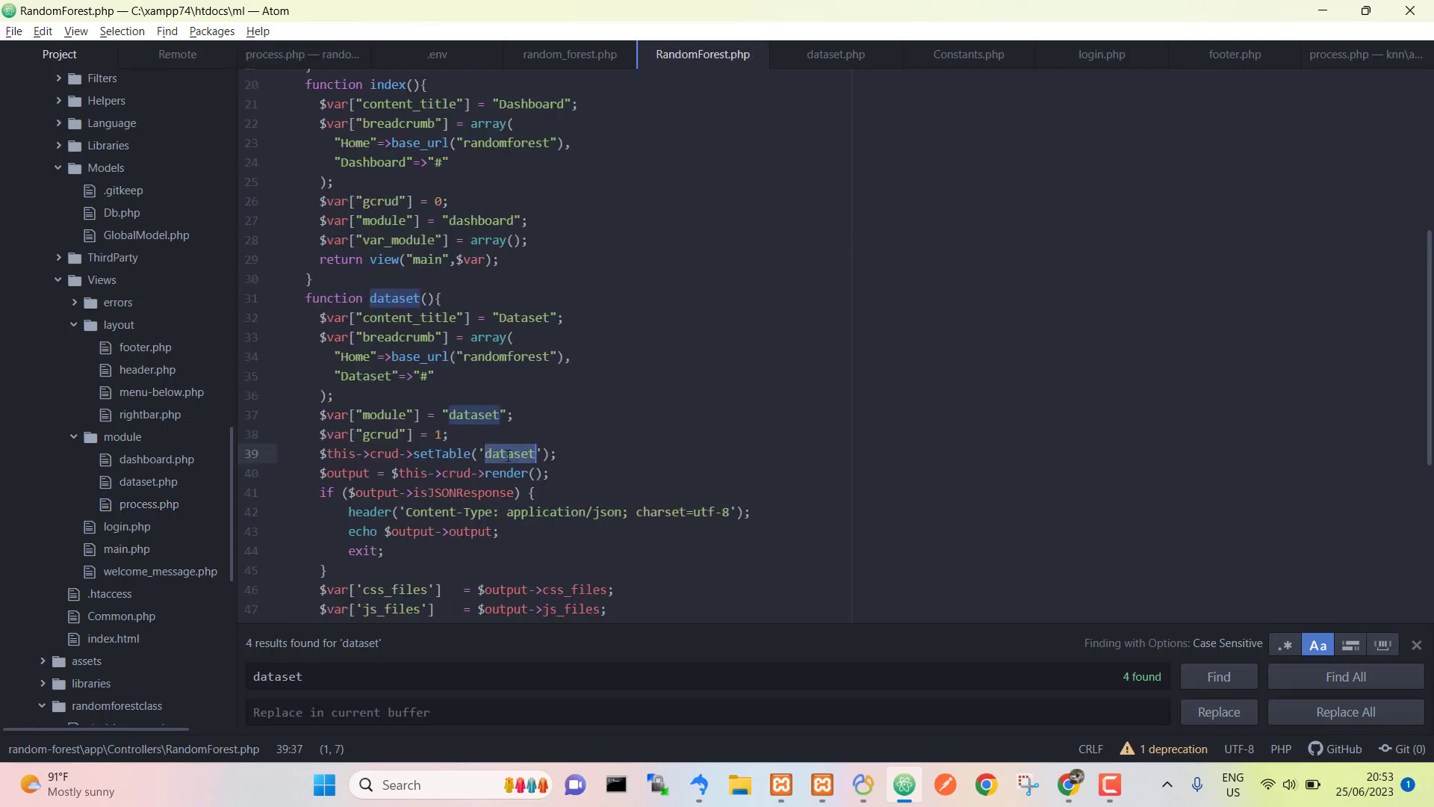
# Step: Change the setTable name to dataset_iris and reload the Dataset page in Chrome
pyautogui.hotkey('ctrl', 'v')
pyautogui.hotkey('alt', 'Tab')
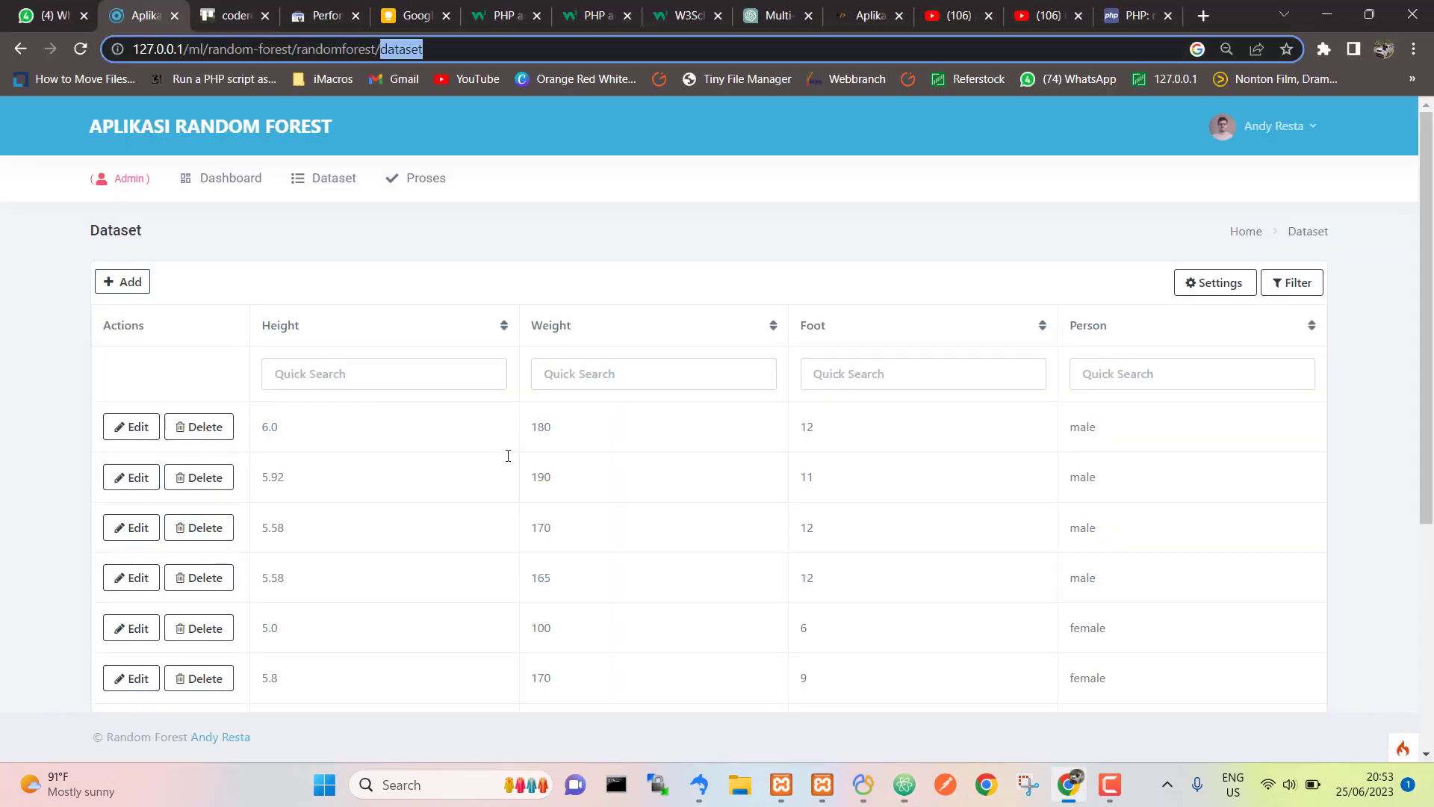
pyautogui.press('F5')
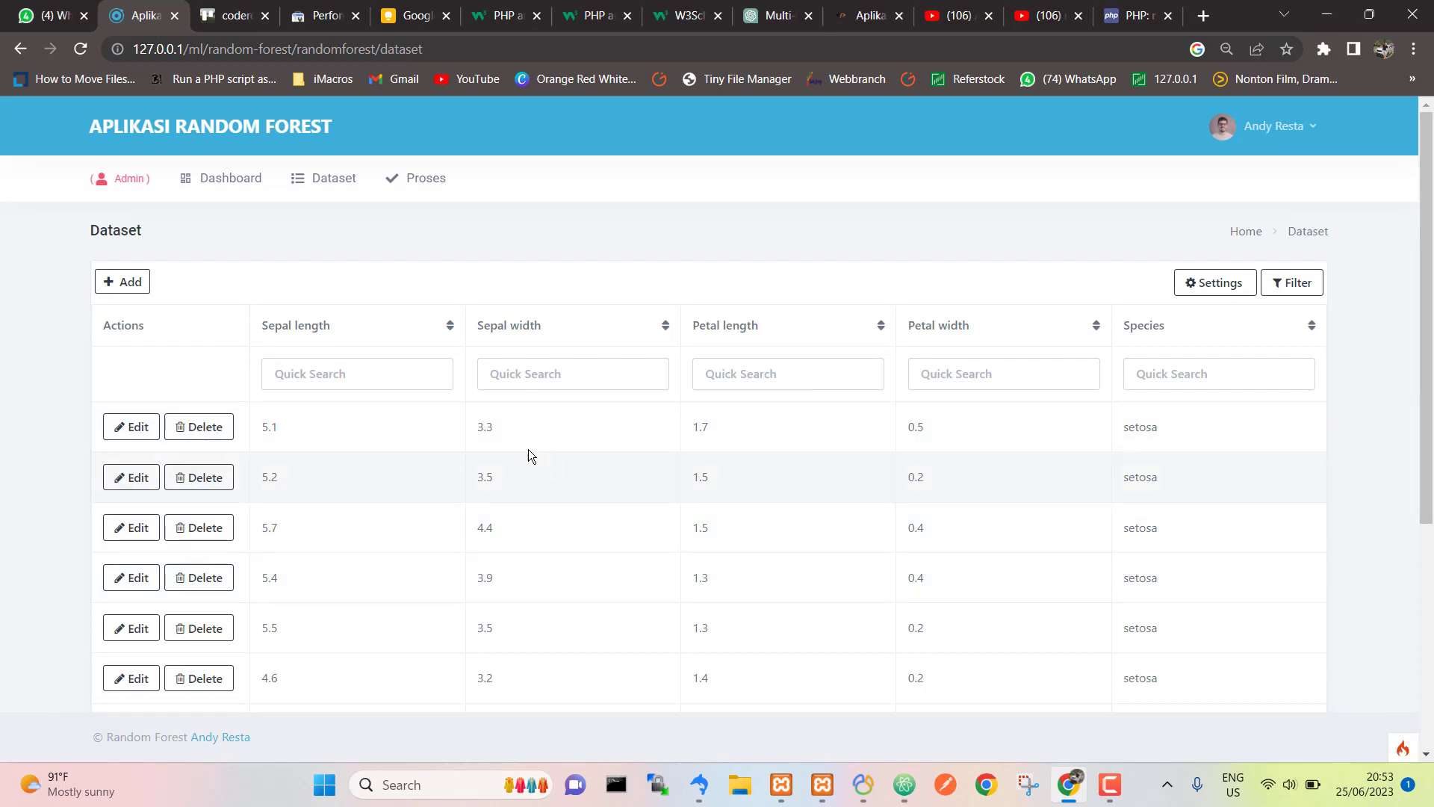
# Step: Open and close the Add record form and the first row's Edit form
pyautogui.click(130, 295)
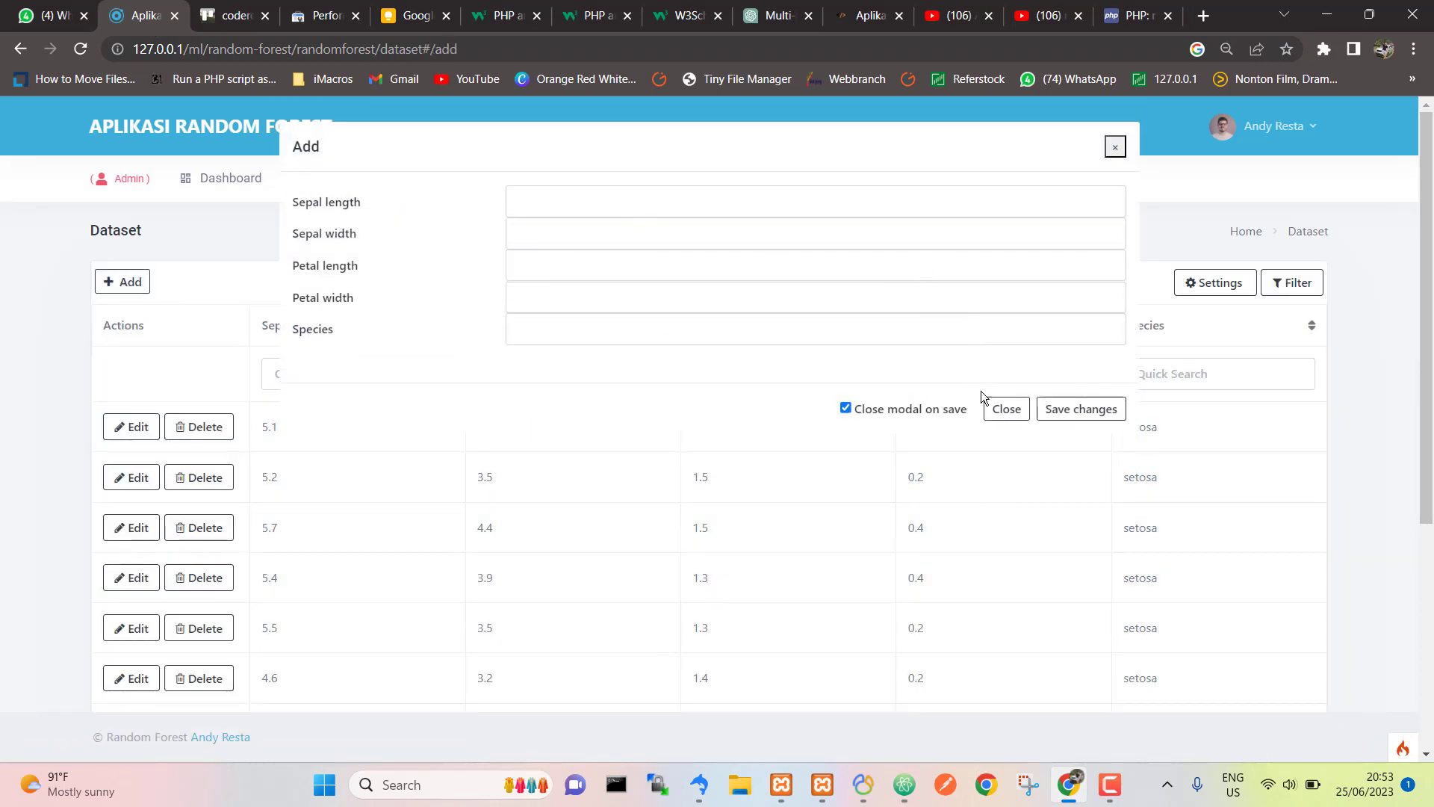
pyautogui.click(997, 407)
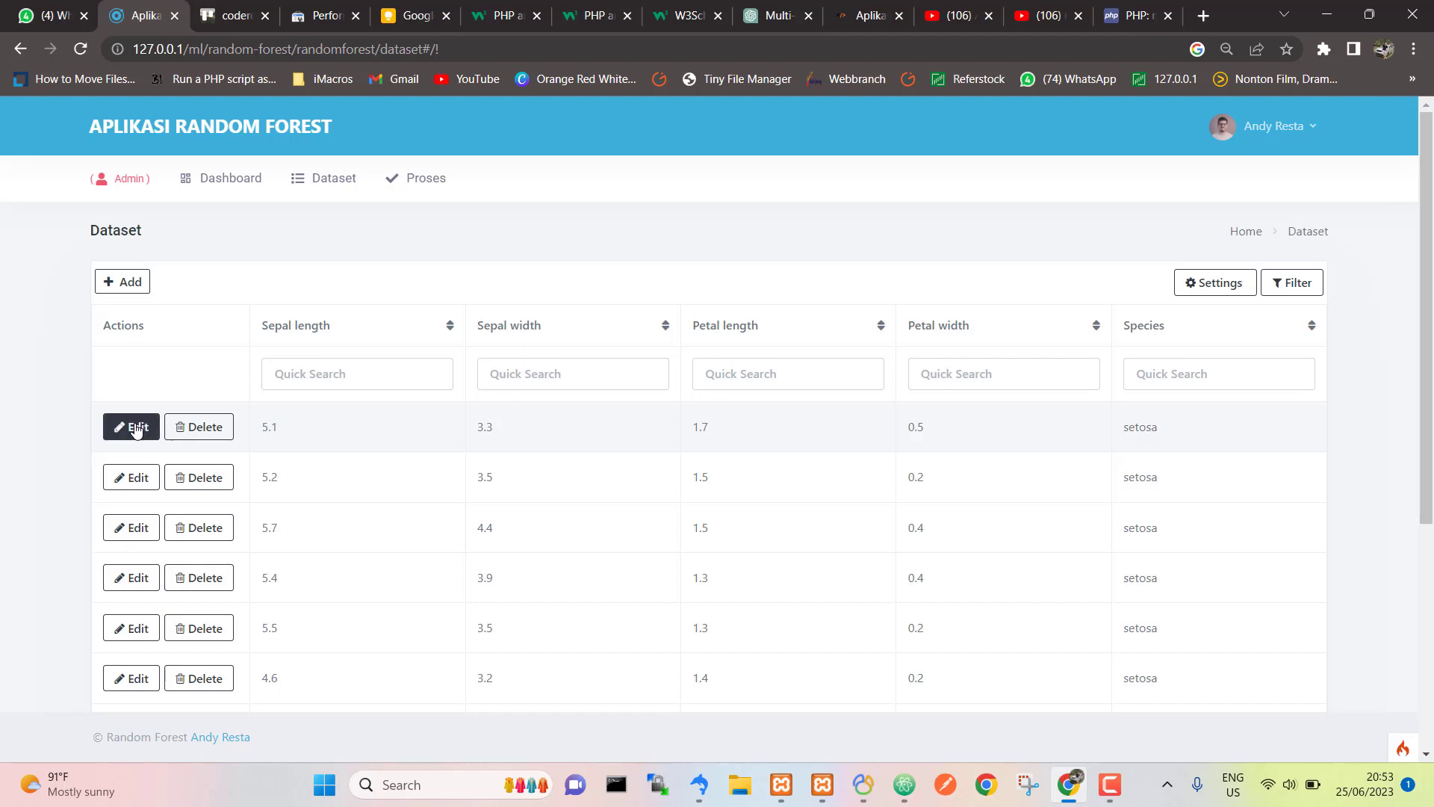
pyautogui.click(136, 428)
pyautogui.click(1000, 409)
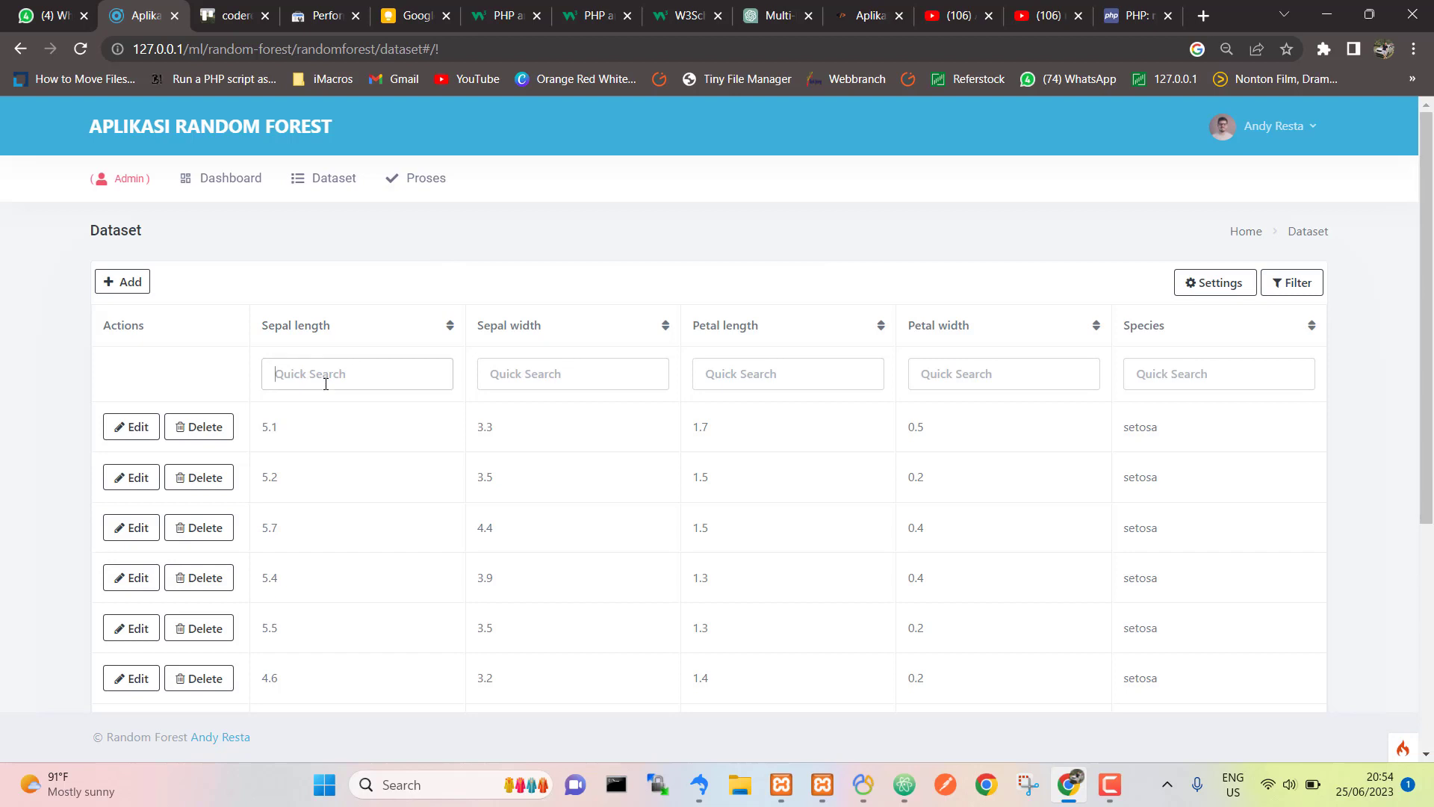
# Step: Filter the Species column by 'virginica', scan the results, then clear the search
pyautogui.click(1188, 373)
pyautogui.write('virginica')
pyautogui.scroll(-5, 1172, 500)
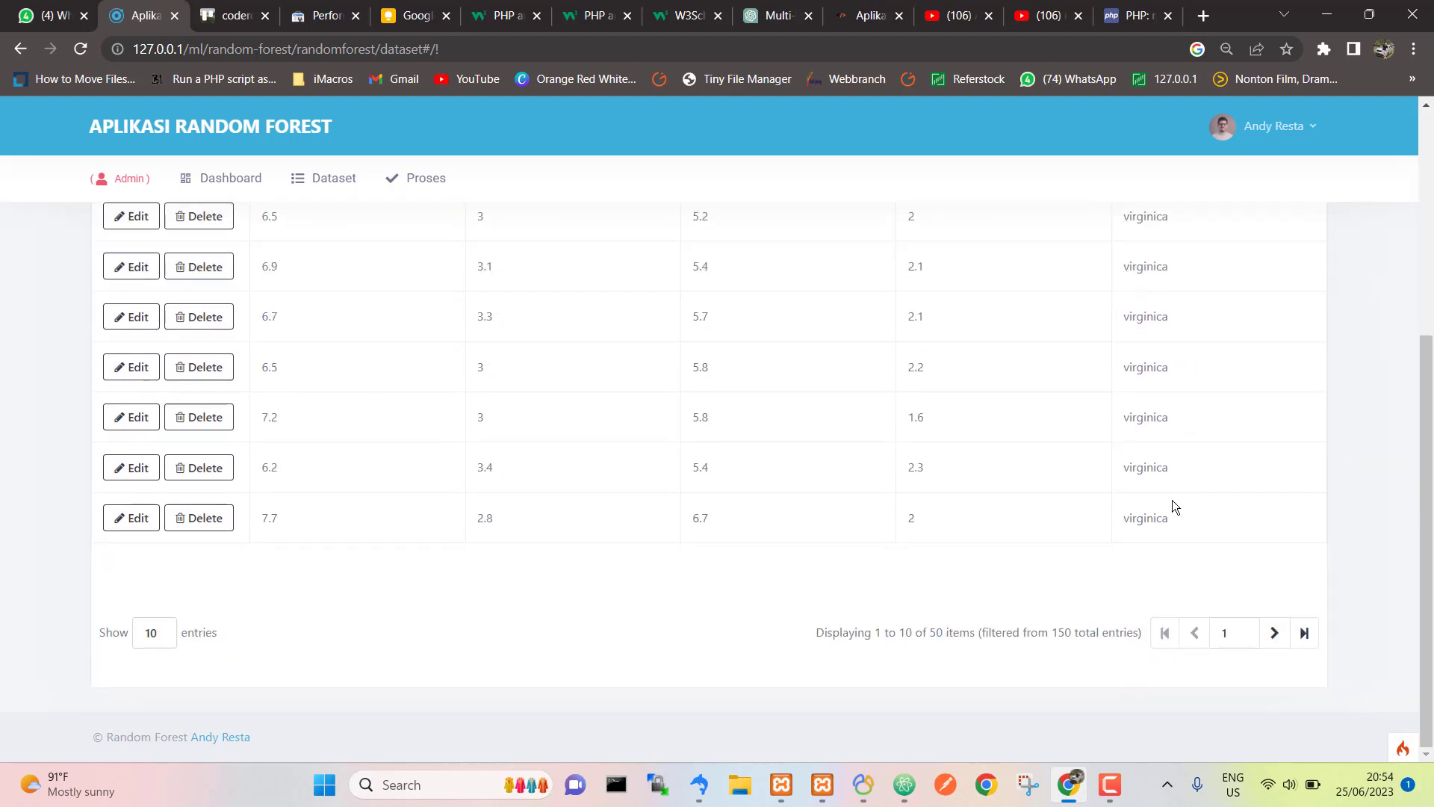
pyautogui.scroll(5, 1172, 500)
pyautogui.hotkey('ctrl', 'a')
pyautogui.press('BackSpace')
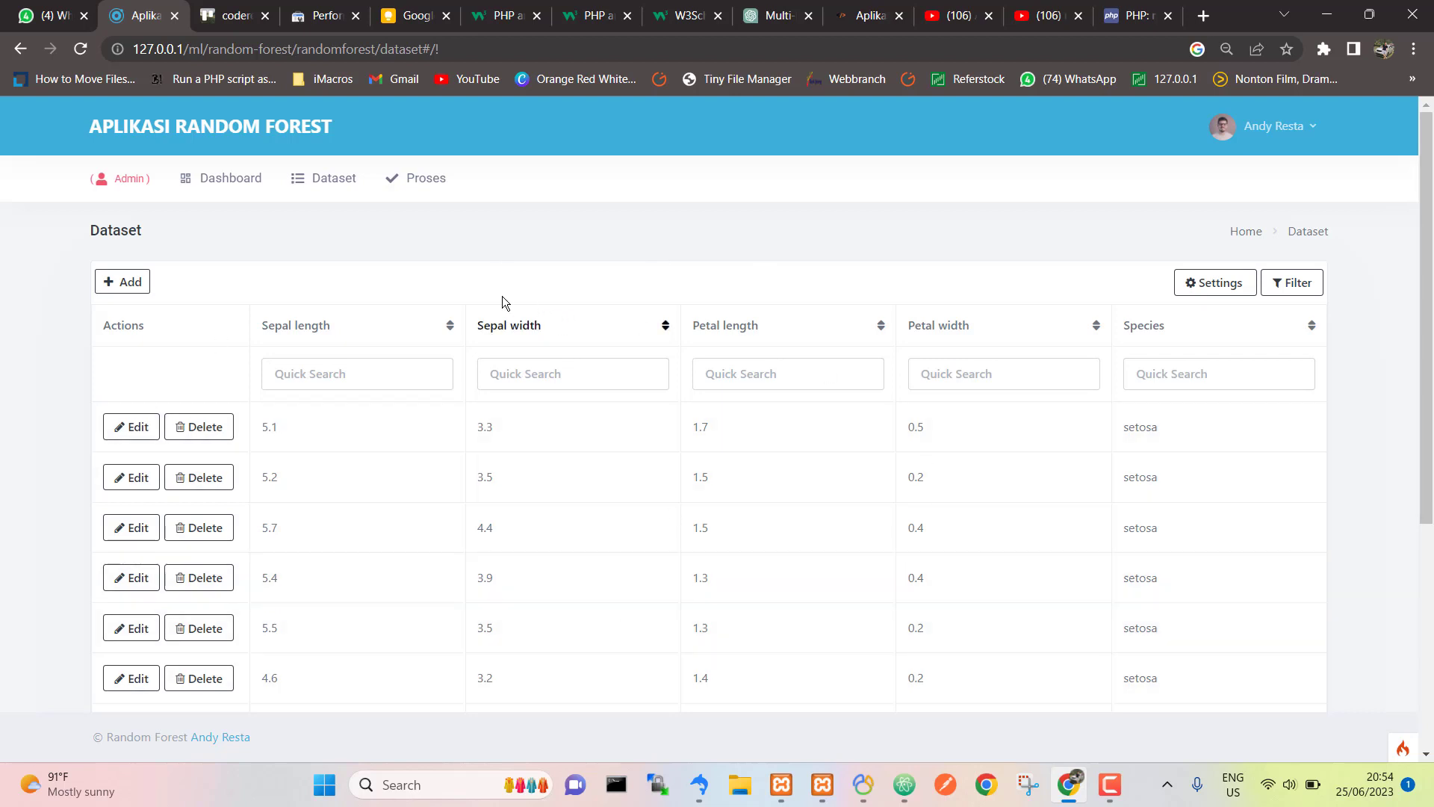
# Step: Open the Proses page with the iris data table and put focus in the address bar
pyautogui.click(434, 189)
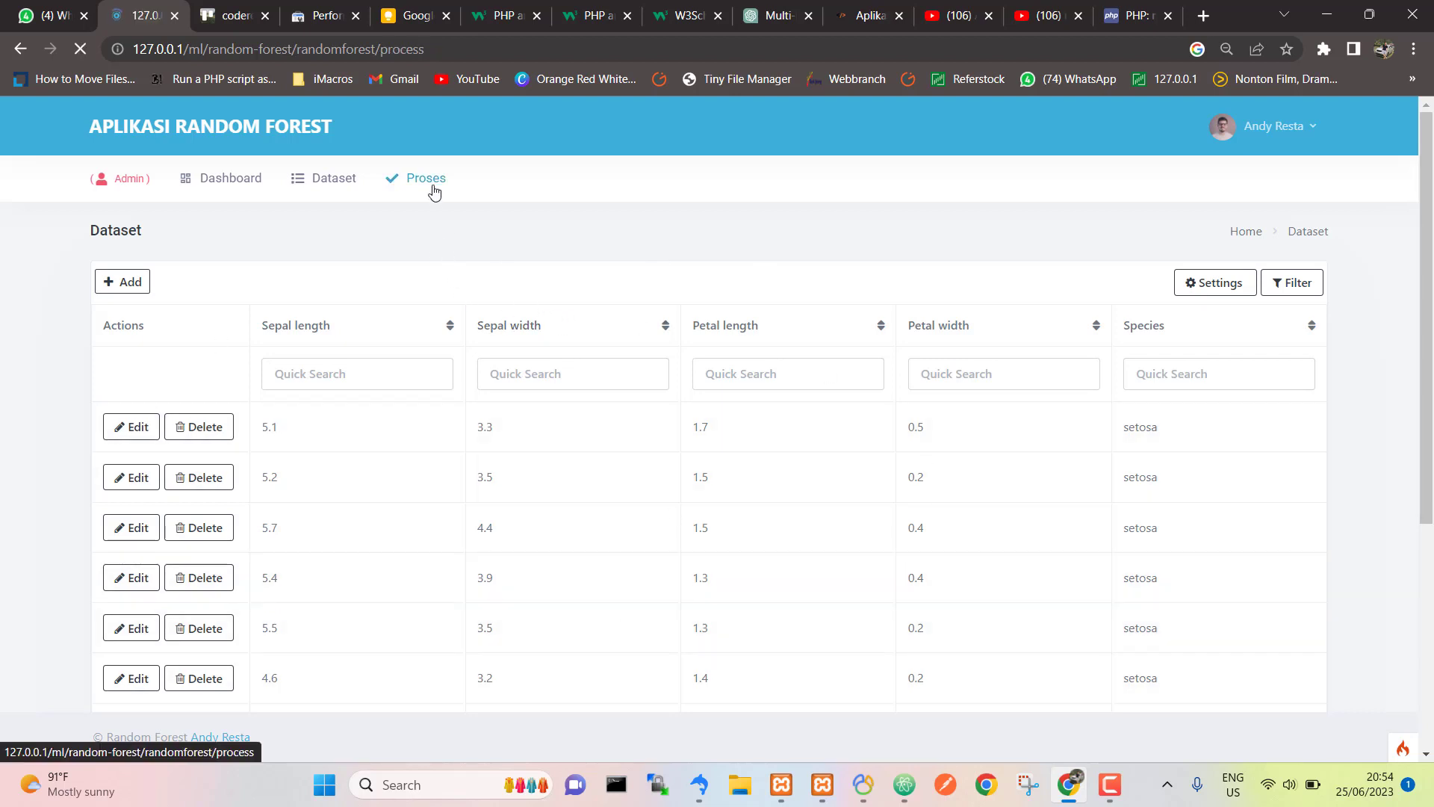
pyautogui.click(356, 185)
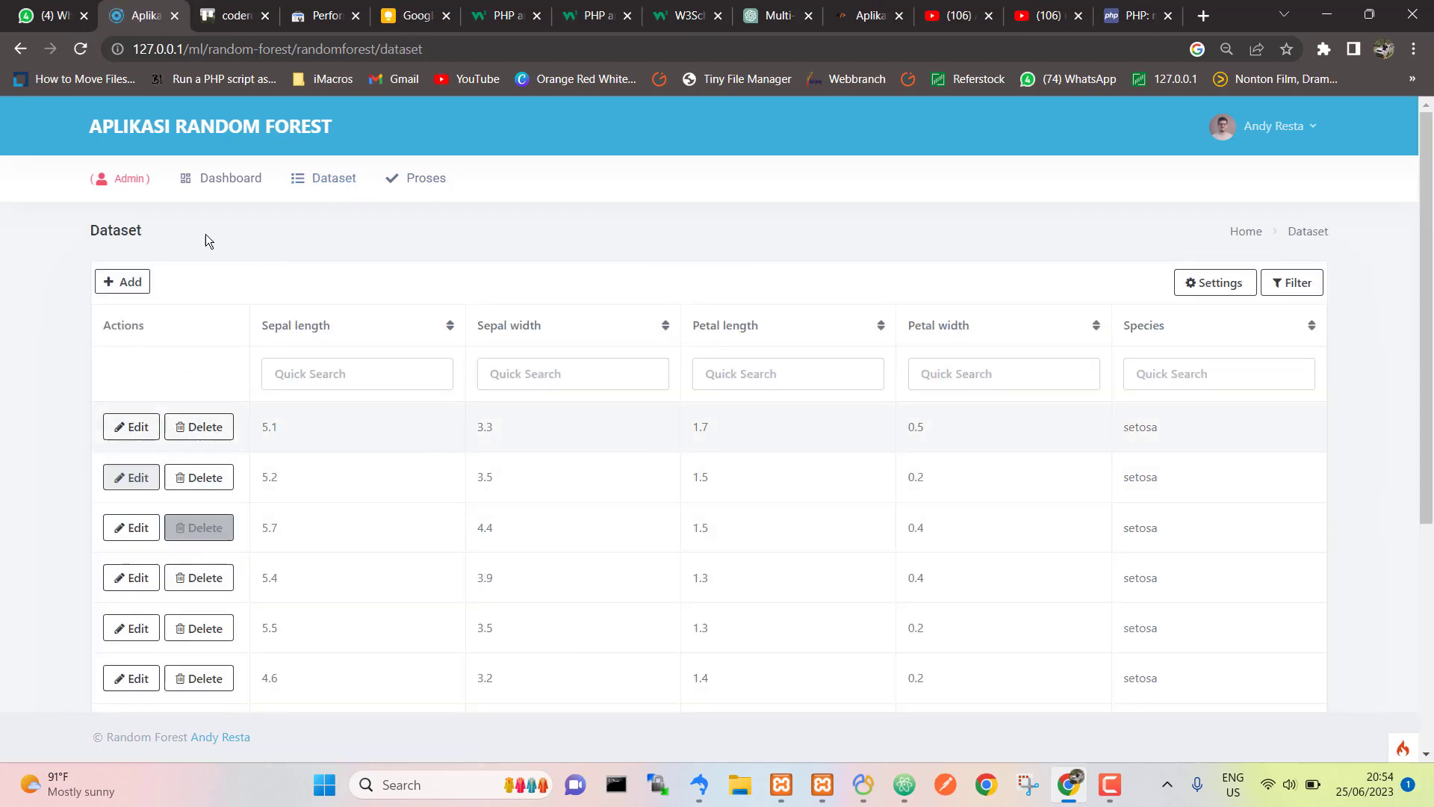
pyautogui.click(428, 189)
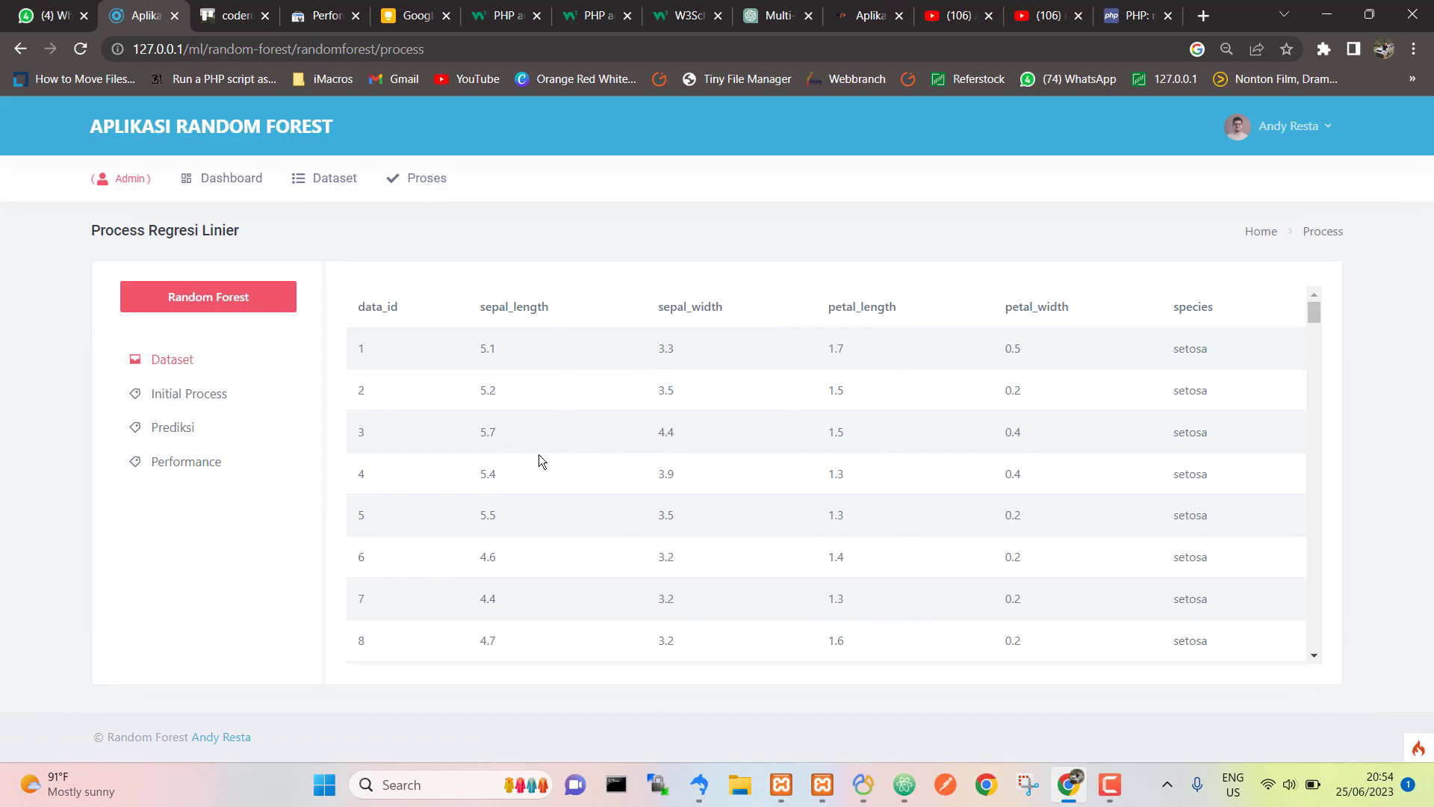
pyautogui.click(454, 46)
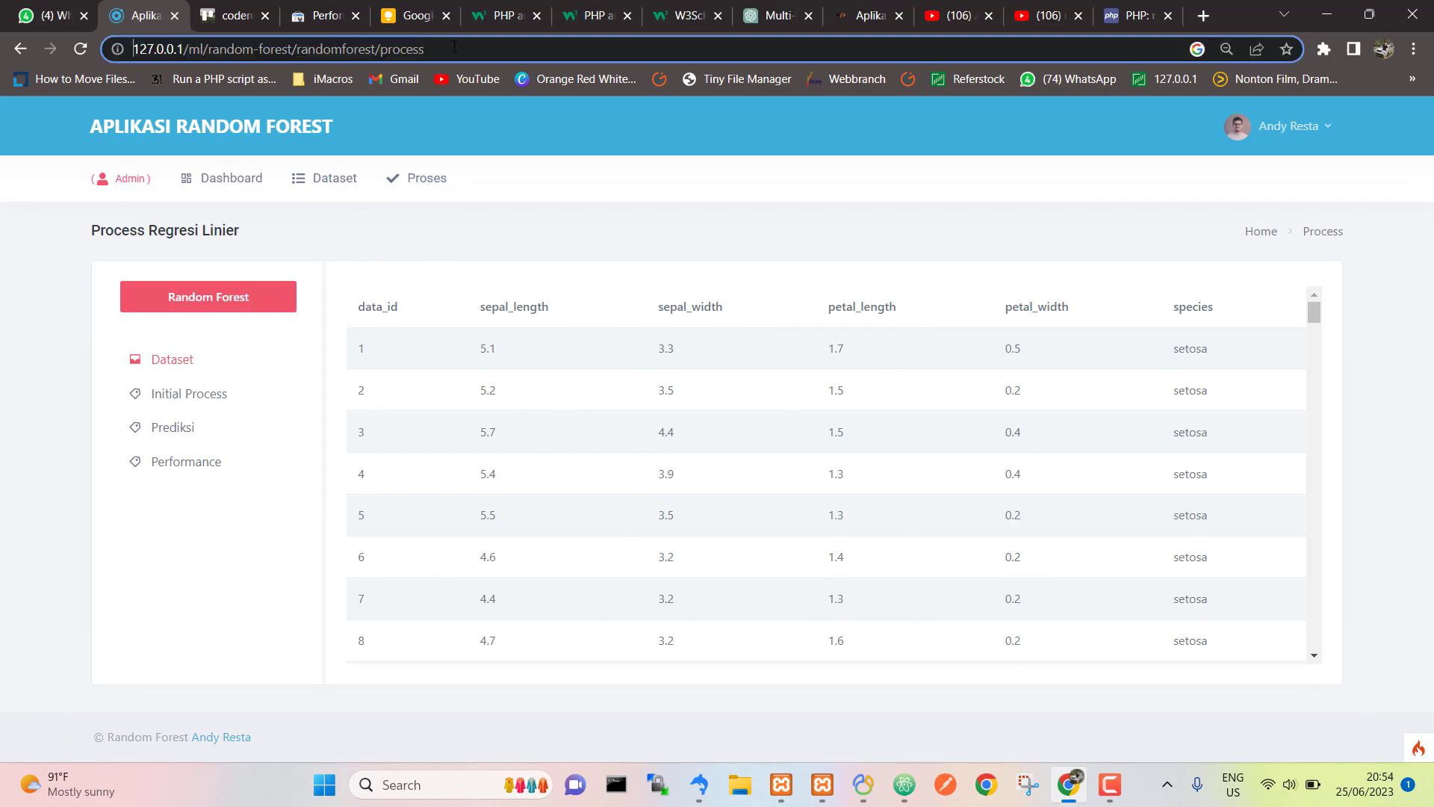
# Step: In Atom, search the controller file for 'process' to find the process function
pyautogui.doubleClick(454, 47)
pyautogui.hotkey('alt', 'Tab')
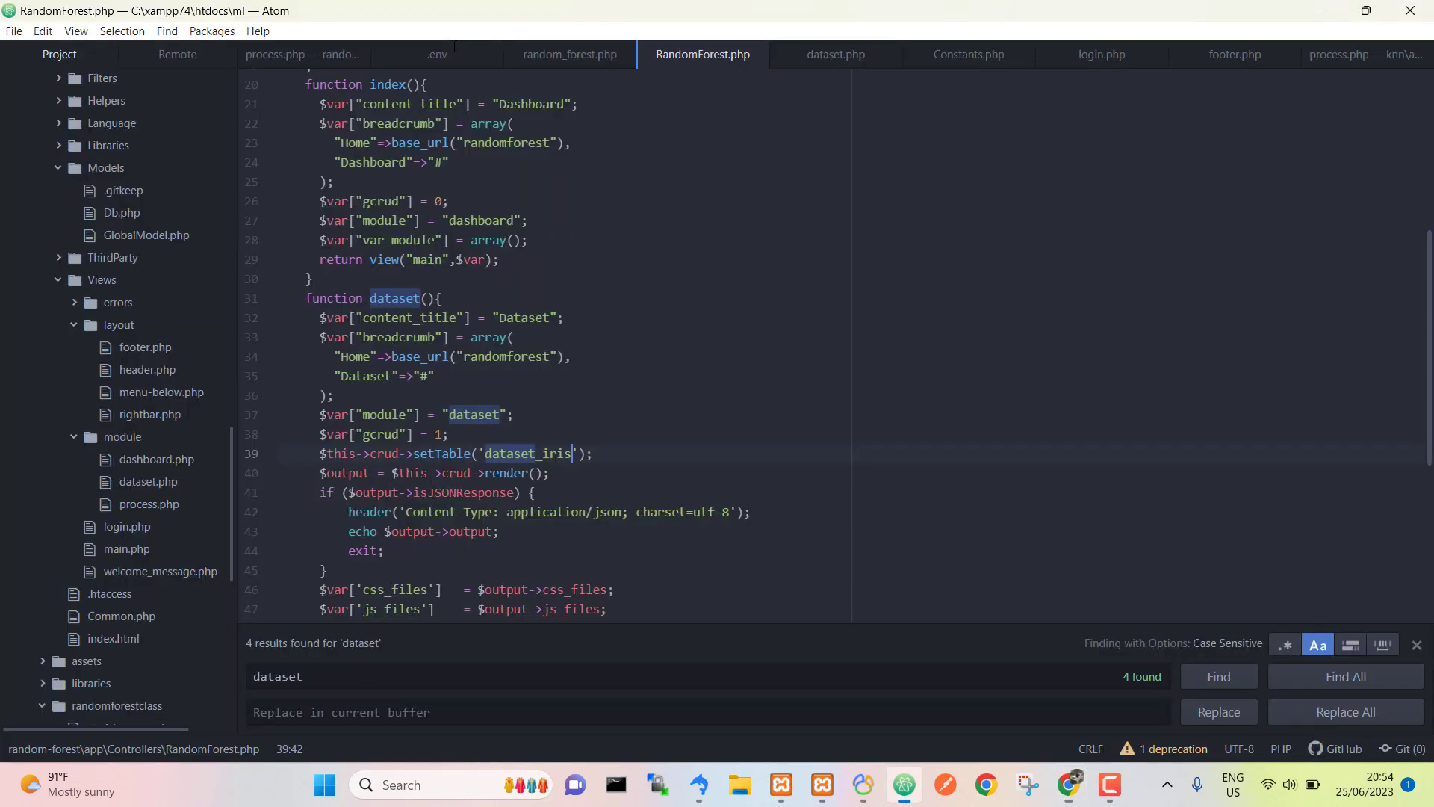
pyautogui.hotkey('ctrl', 'f')
pyautogui.write('proses')
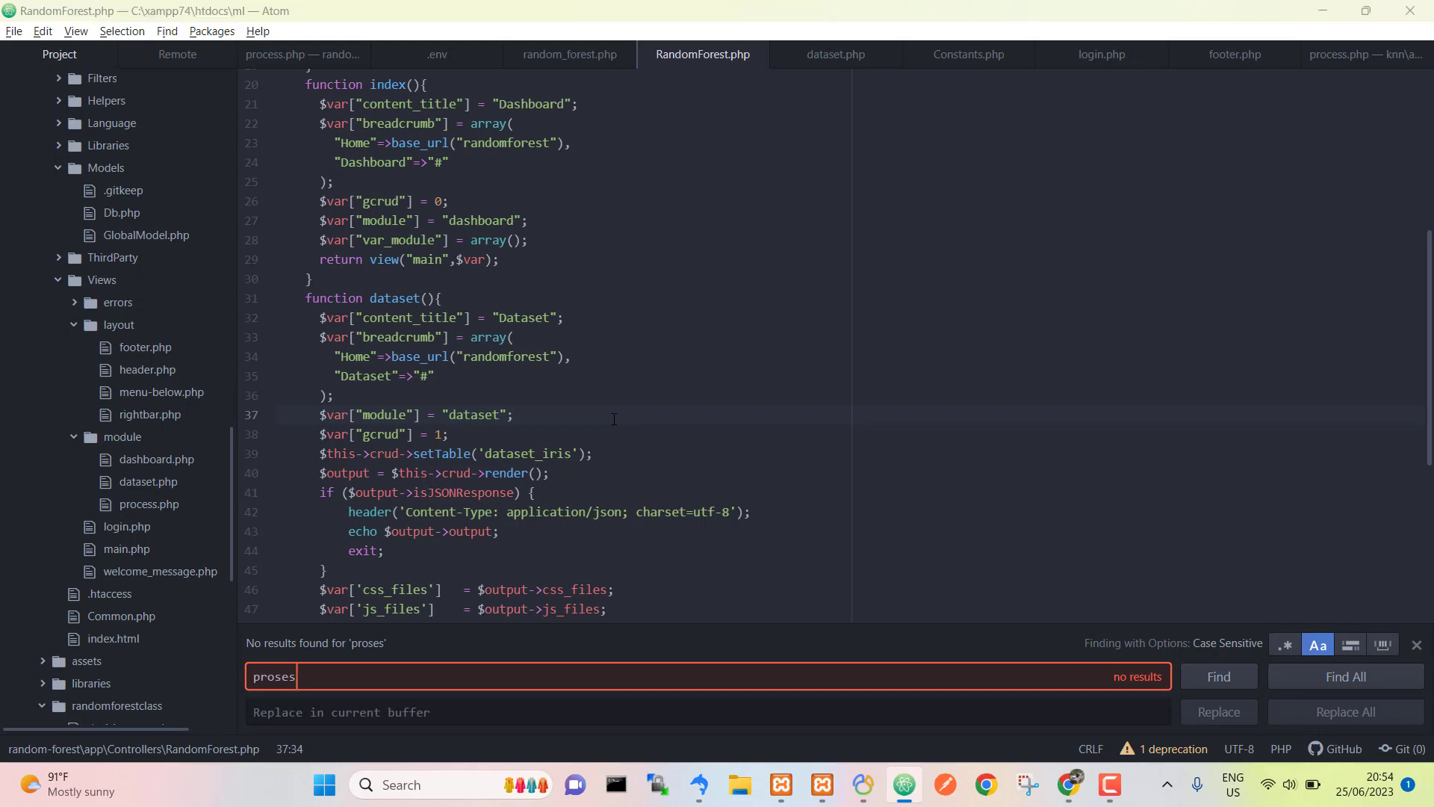
pyautogui.hotkey('alt', 'Tab')
pyautogui.hotkey('alt', 'Tab')
pyautogui.press('BackSpace')
pyautogui.press('BackSpace')
pyautogui.press('BackSpace')
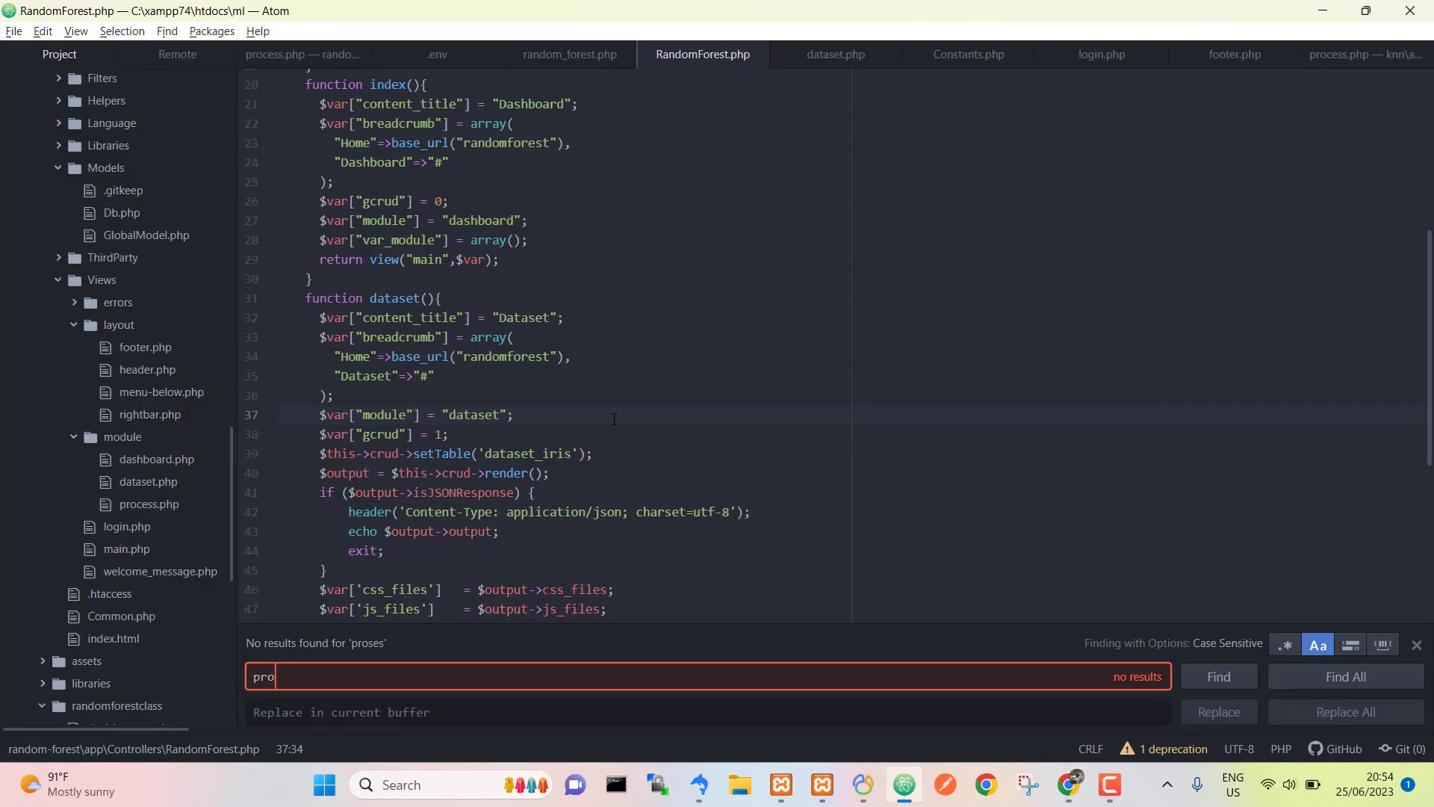
pyautogui.write('cess')
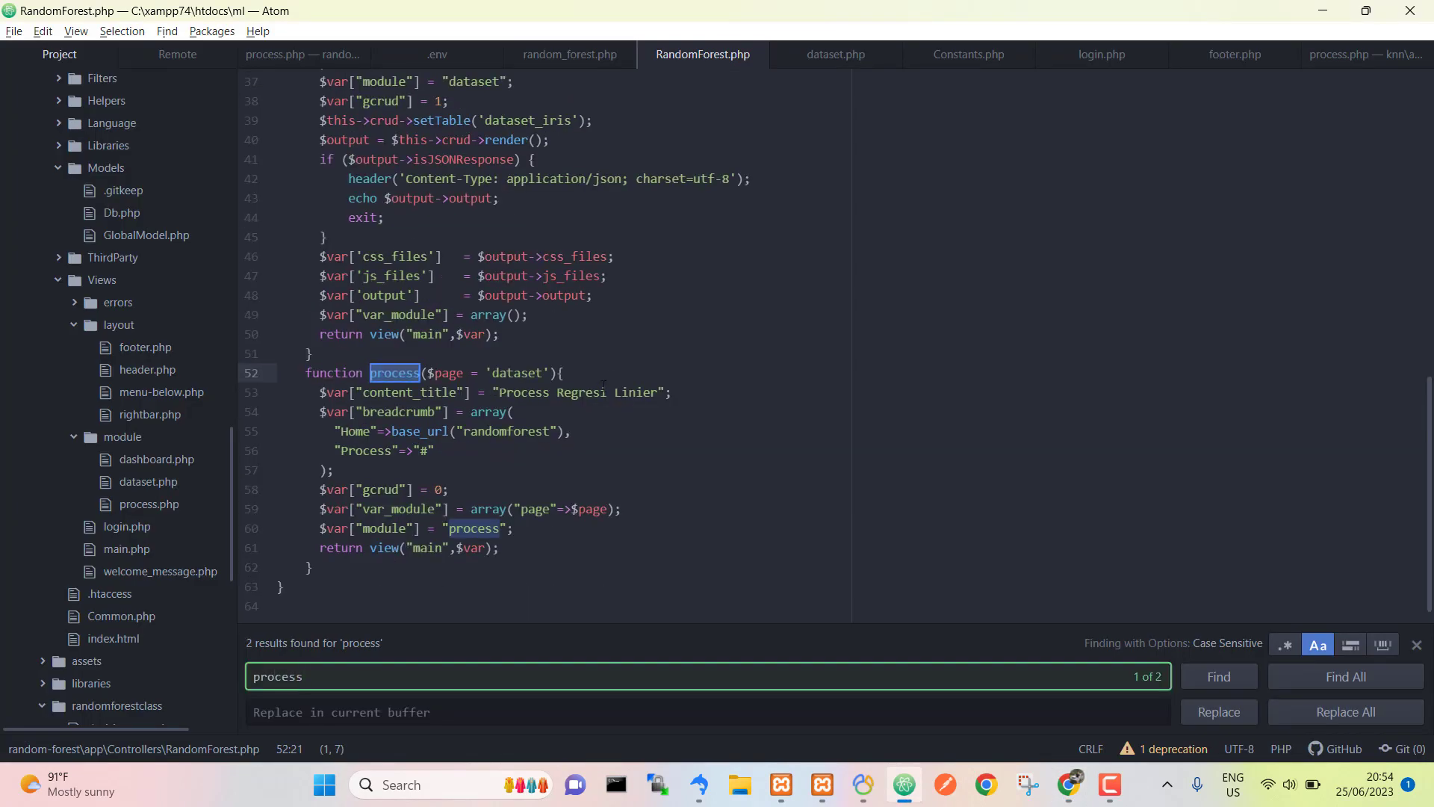
pyautogui.click(561, 373)
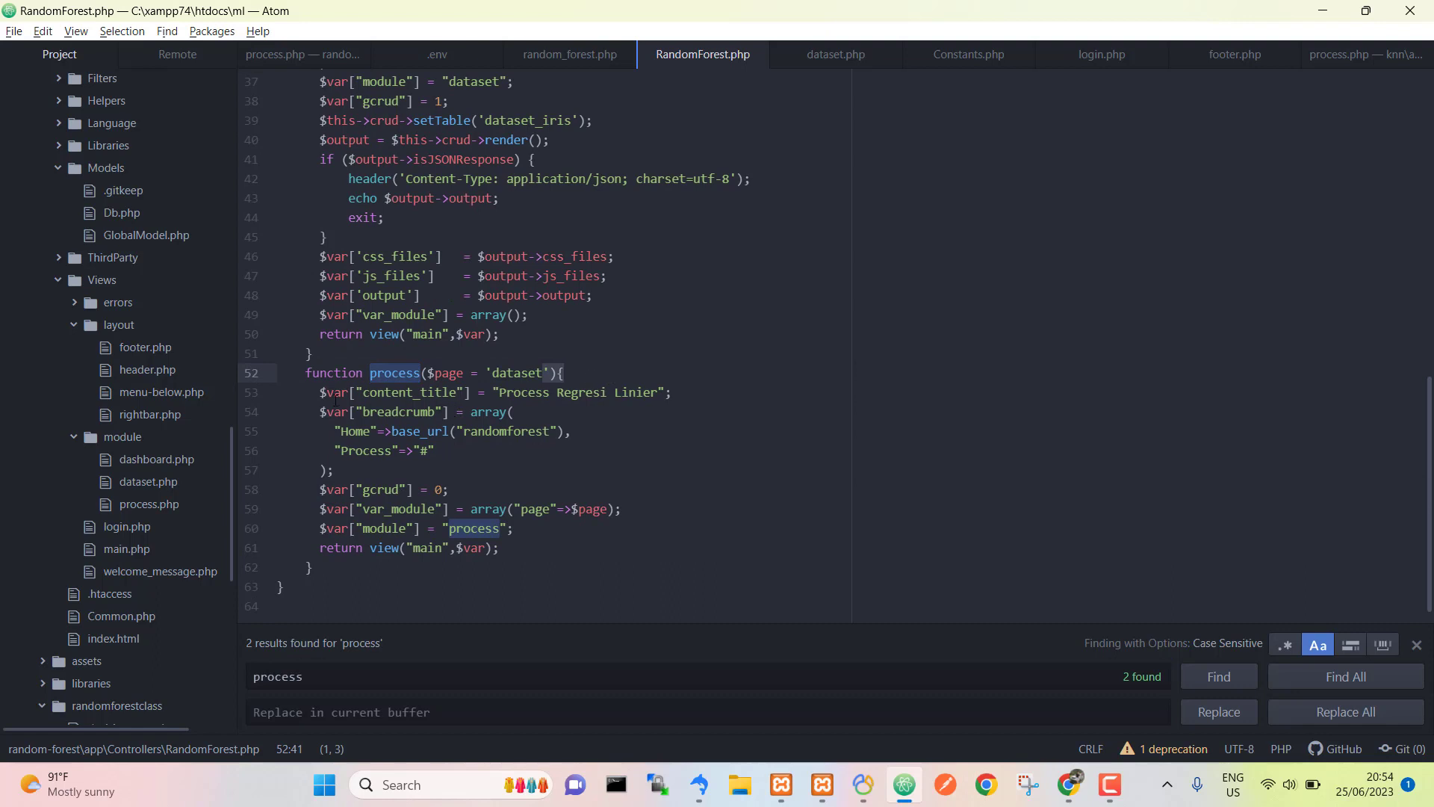
# Step: Inspect the process function body and the process module name on line 60
pyautogui.moveTo(318, 392); pyautogui.dragTo(531, 549)
pyautogui.click(531, 550)
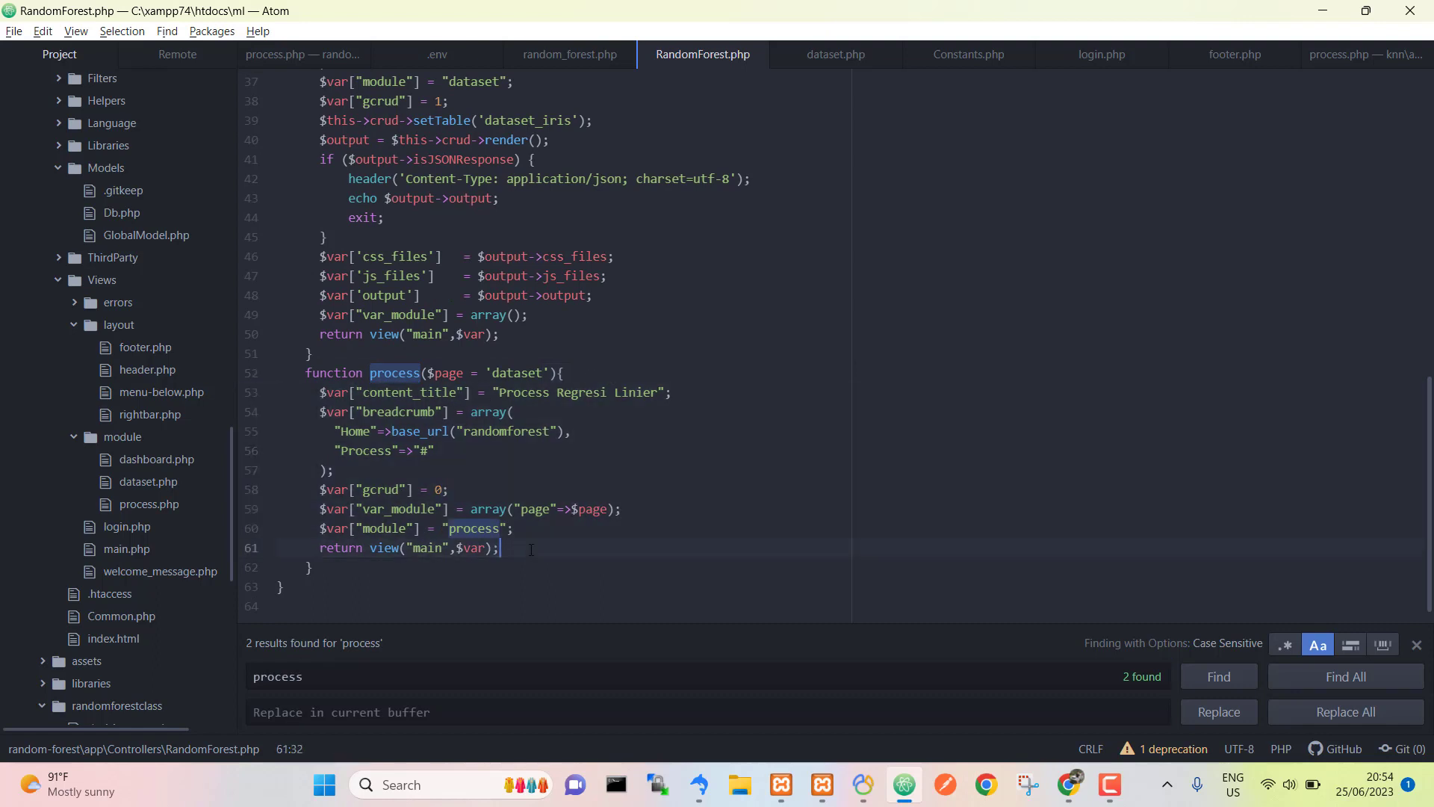
pyautogui.doubleClick(487, 530)
pyautogui.click(464, 528)
# Step: Scroll through the process view file, then return to the browser's process page
pyautogui.click(129, 504)
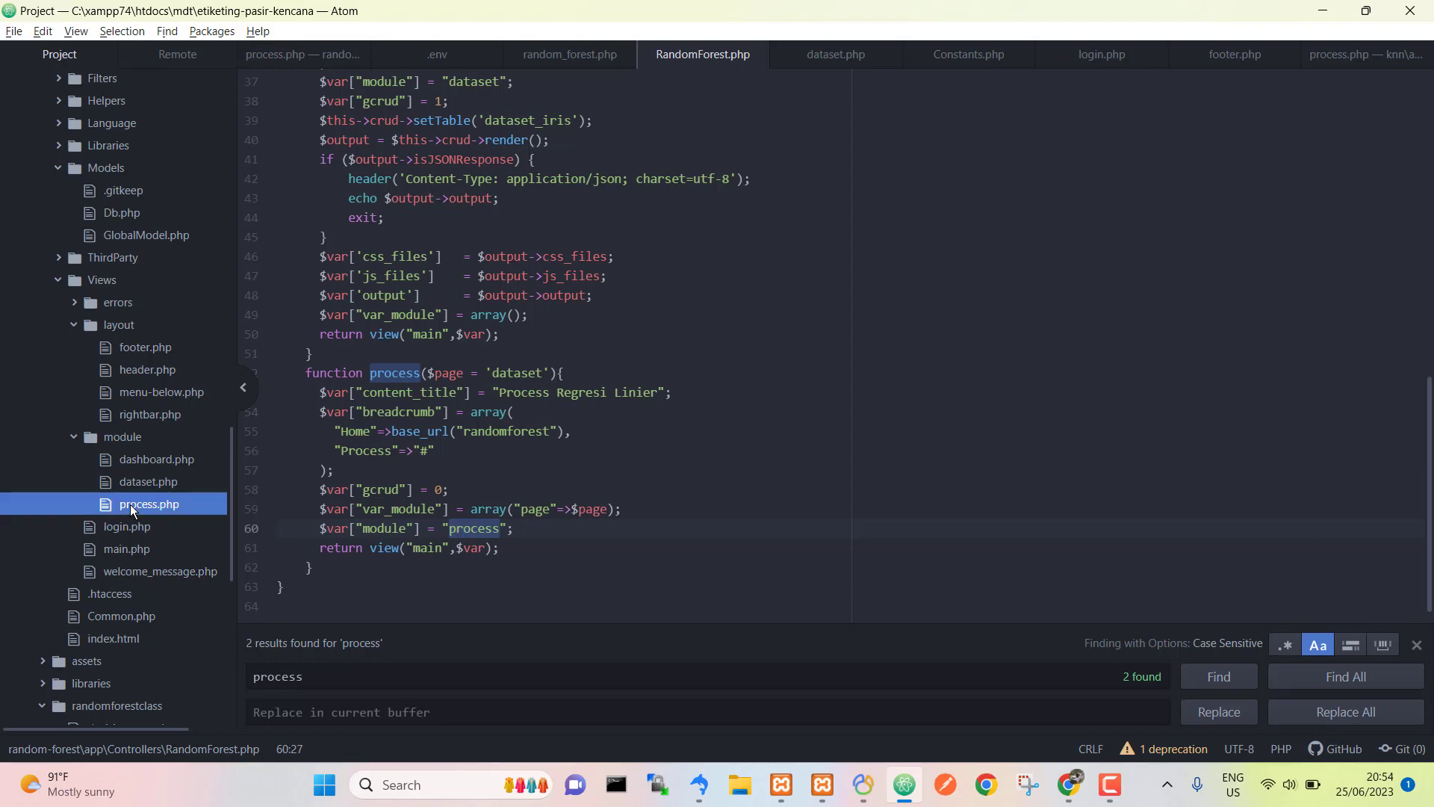
pyautogui.scroll(-5, 637, 369)
pyautogui.scroll(-7, 637, 368)
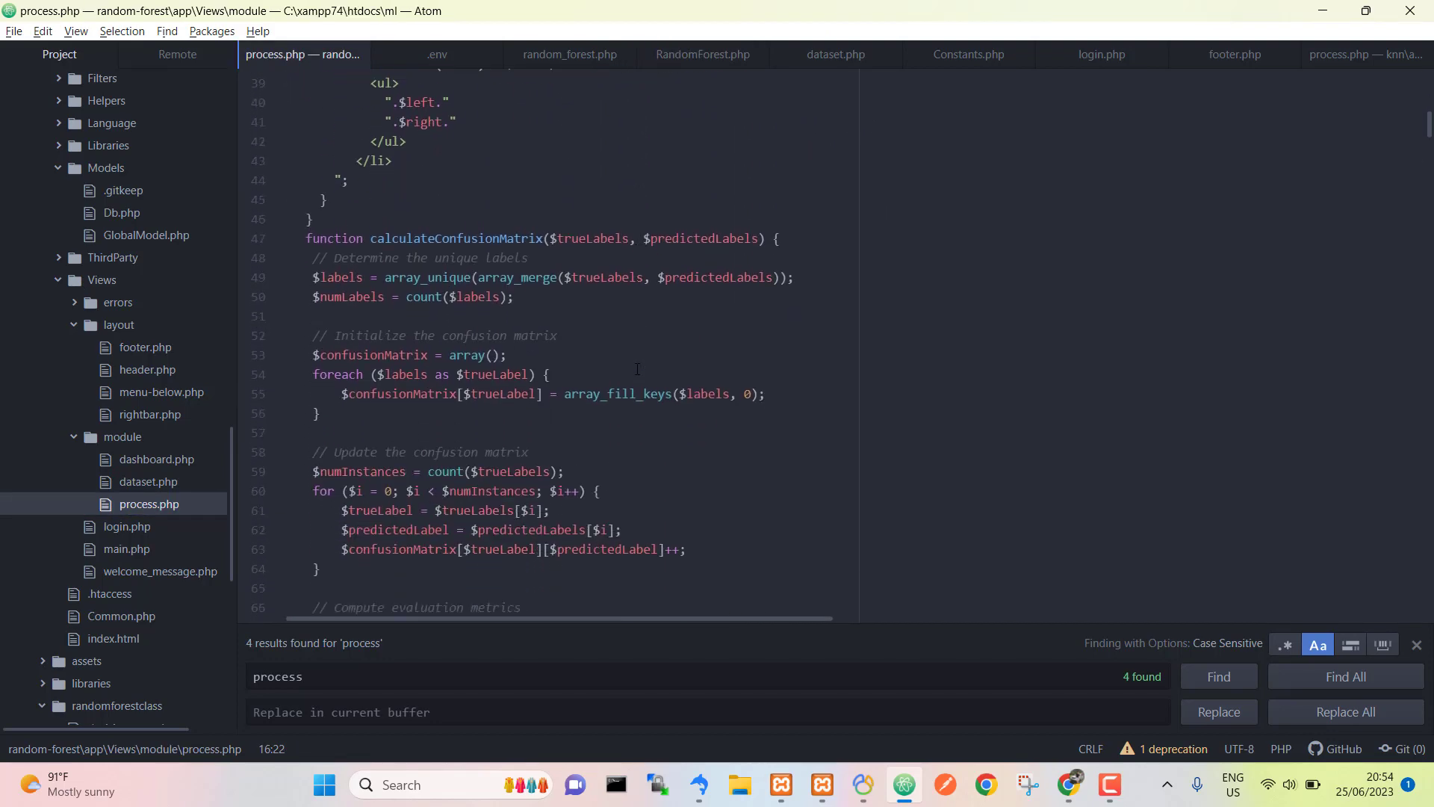
pyautogui.scroll(13, 637, 368)
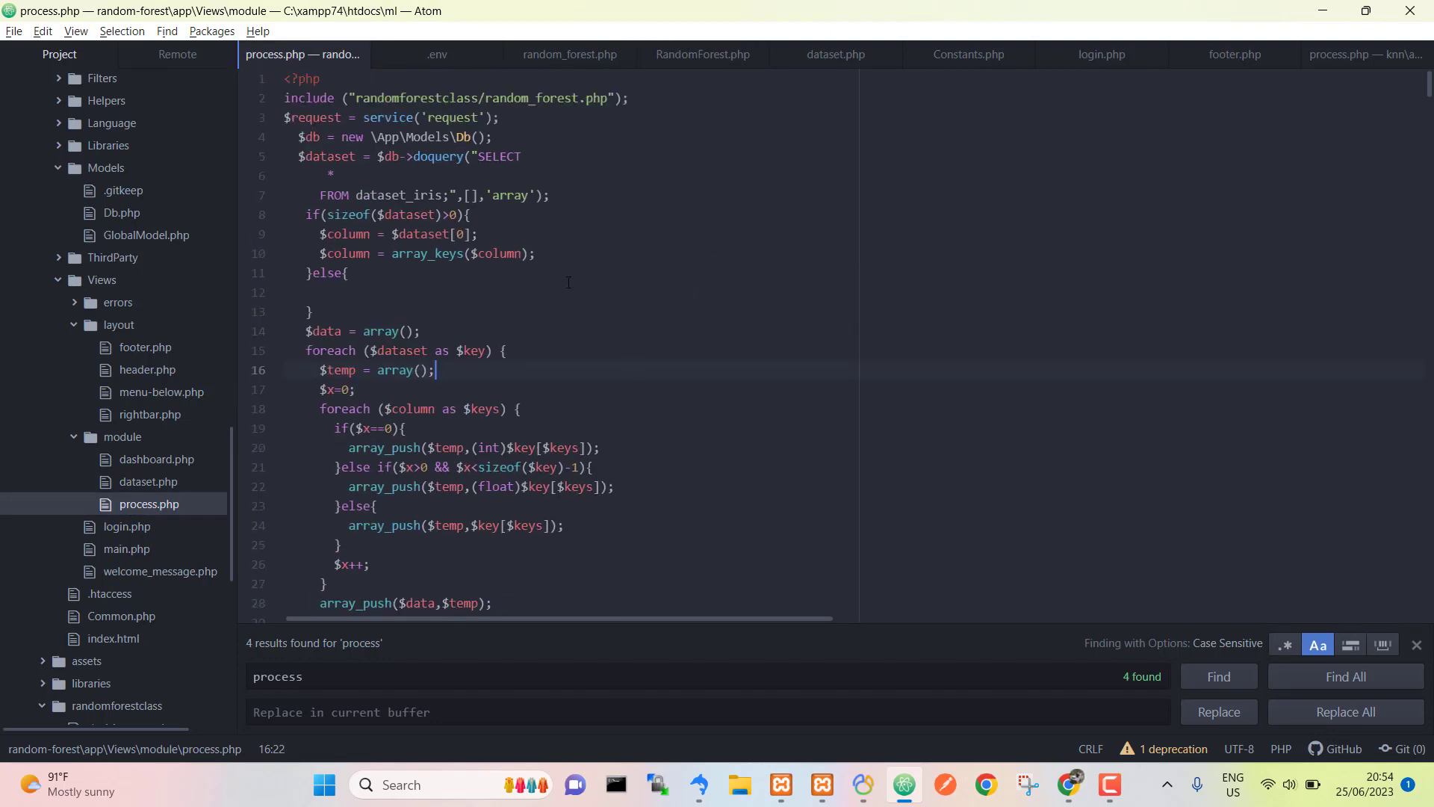
pyautogui.scroll(-5, 568, 282)
pyautogui.hotkey('alt', 'Tab')
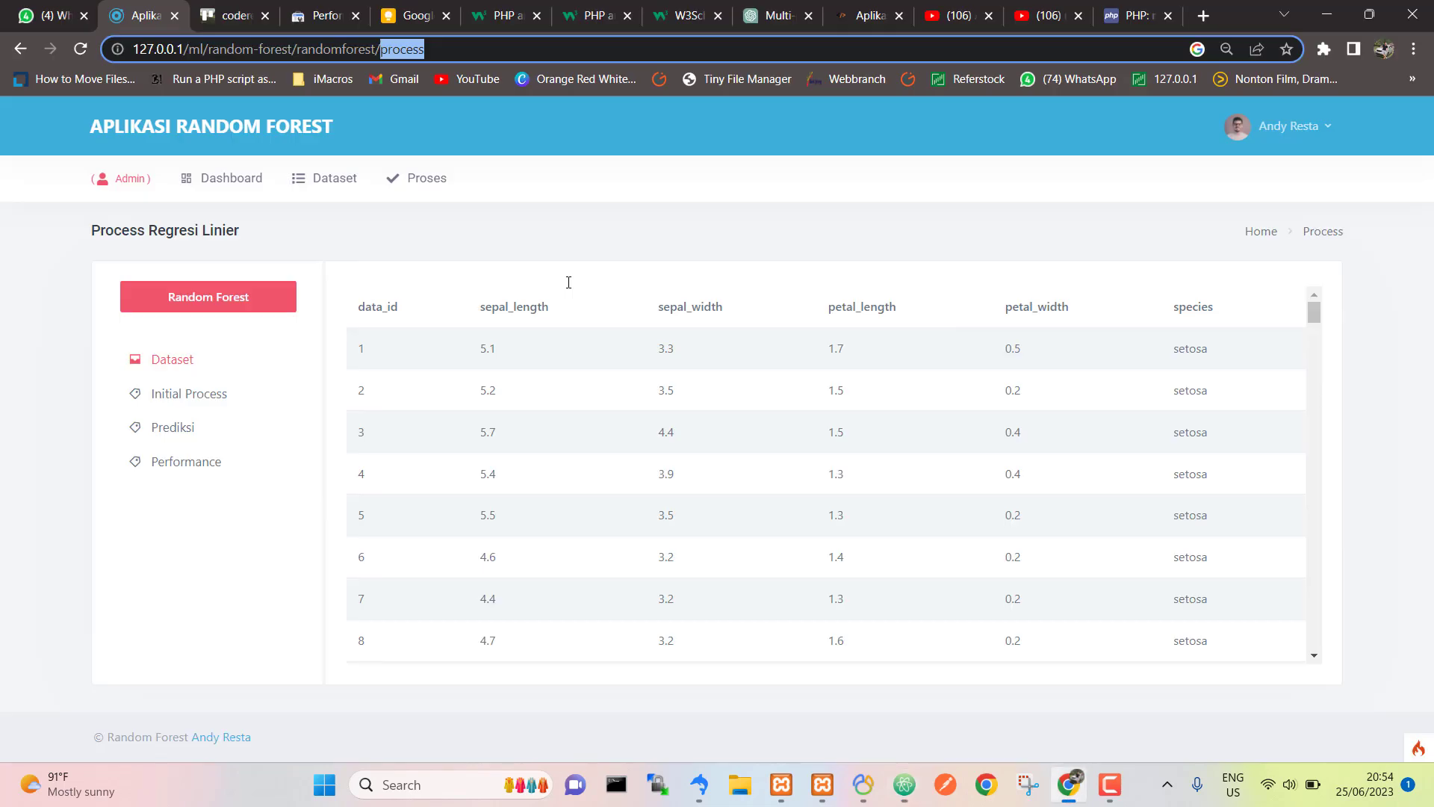
# Step: Scroll through the 150-row iris table and open the Initial Process view
pyautogui.click(640, 244)
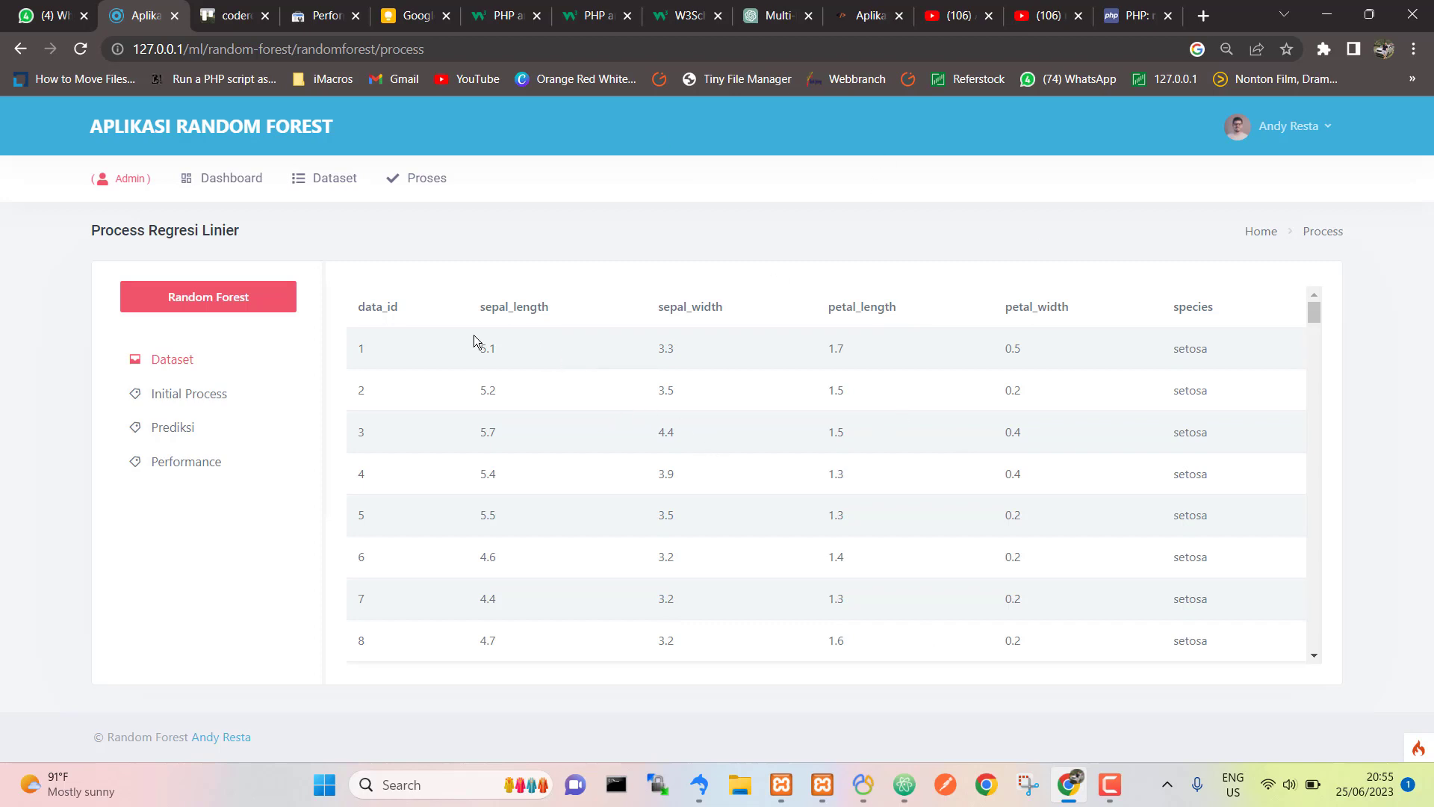
pyautogui.scroll(-1, 727, 358)
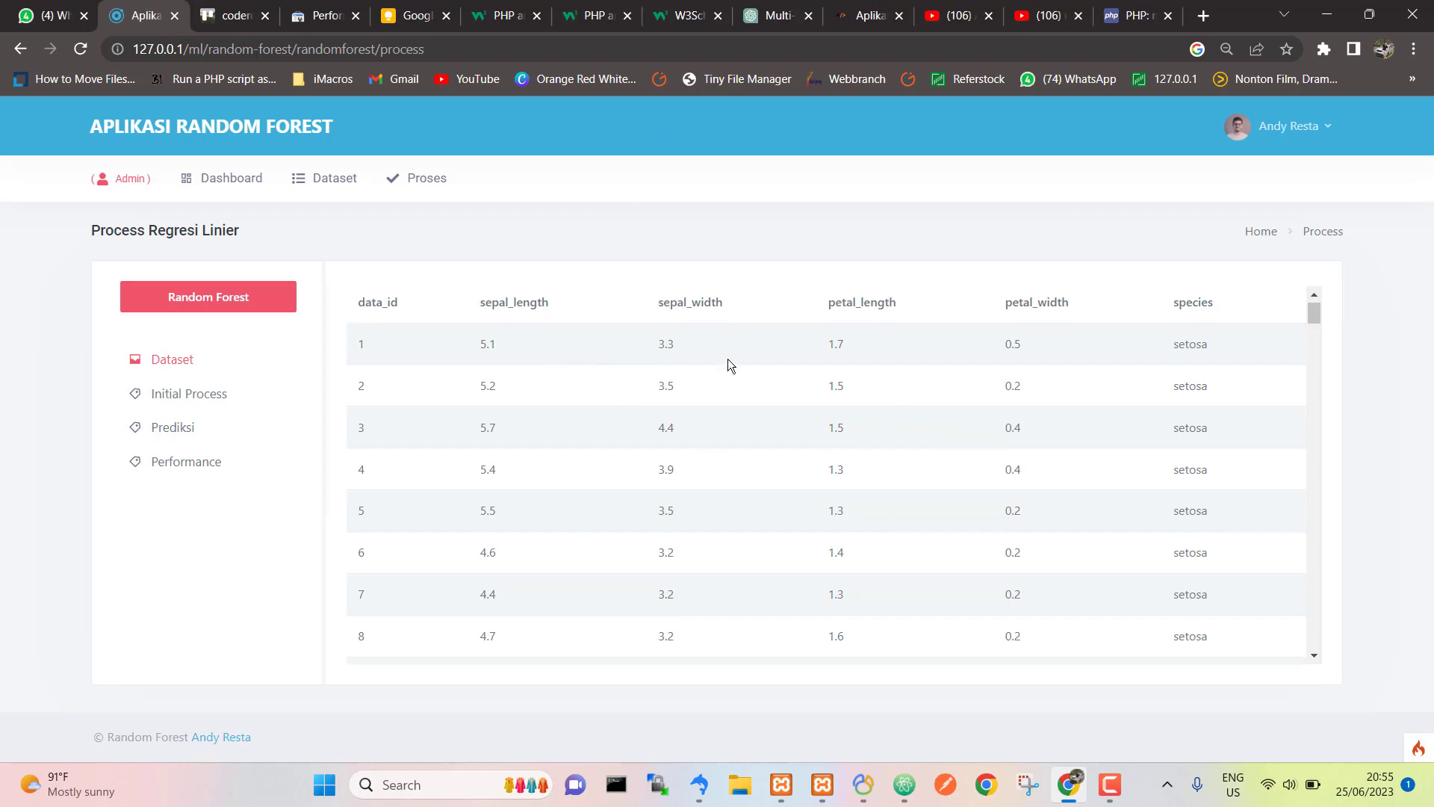
pyautogui.scroll(-15, 727, 358)
pyautogui.scroll(-20, 732, 440)
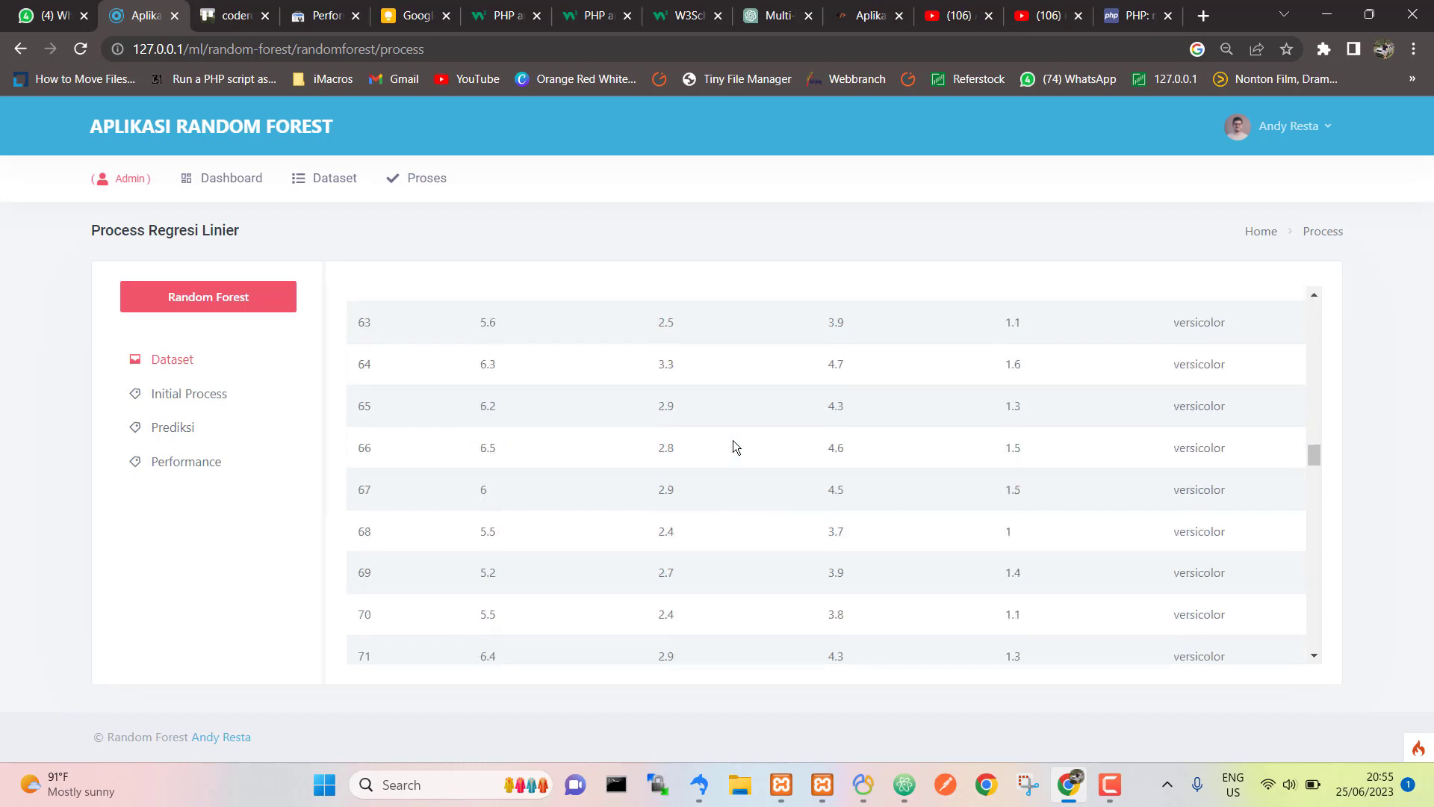
pyautogui.scroll(20, 764, 499)
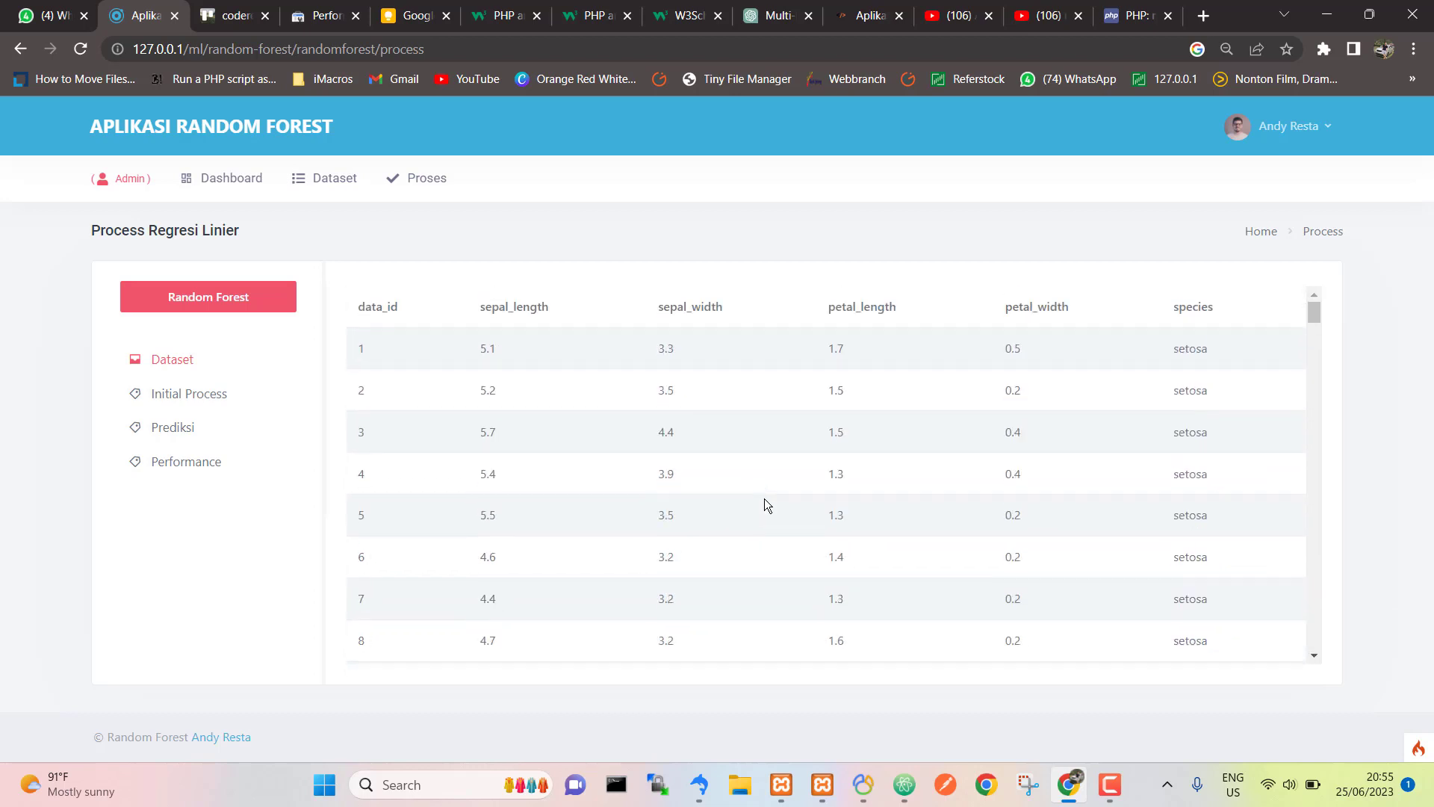
pyautogui.scroll(-20, 764, 499)
pyautogui.scroll(8, 764, 499)
pyautogui.scroll(20, 764, 499)
pyautogui.click(201, 396)
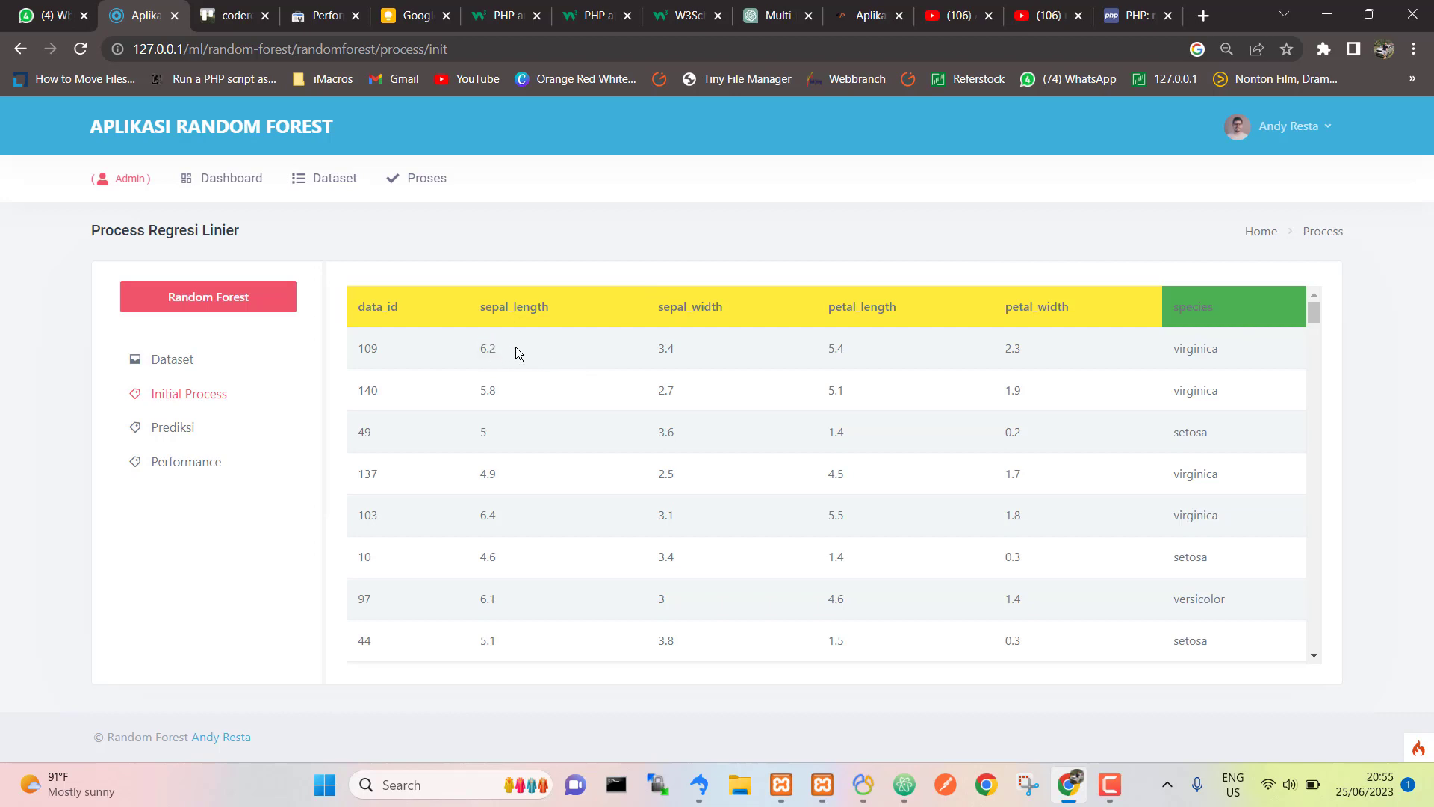
pyautogui.moveTo(480, 351); pyautogui.dragTo(707, 349)
pyautogui.click(707, 349)
pyautogui.scroll(-10, 626, 428)
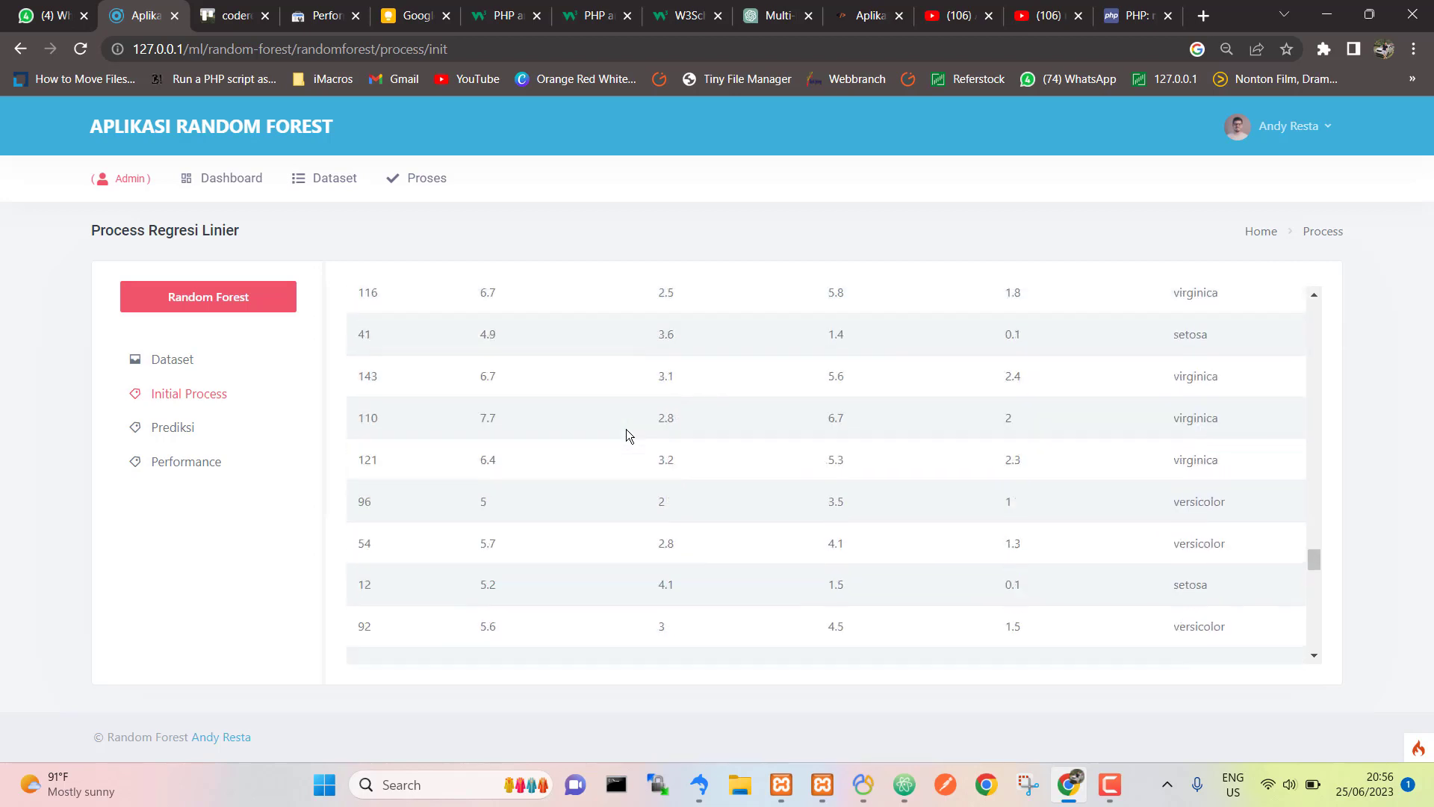
pyautogui.scroll(10, 626, 428)
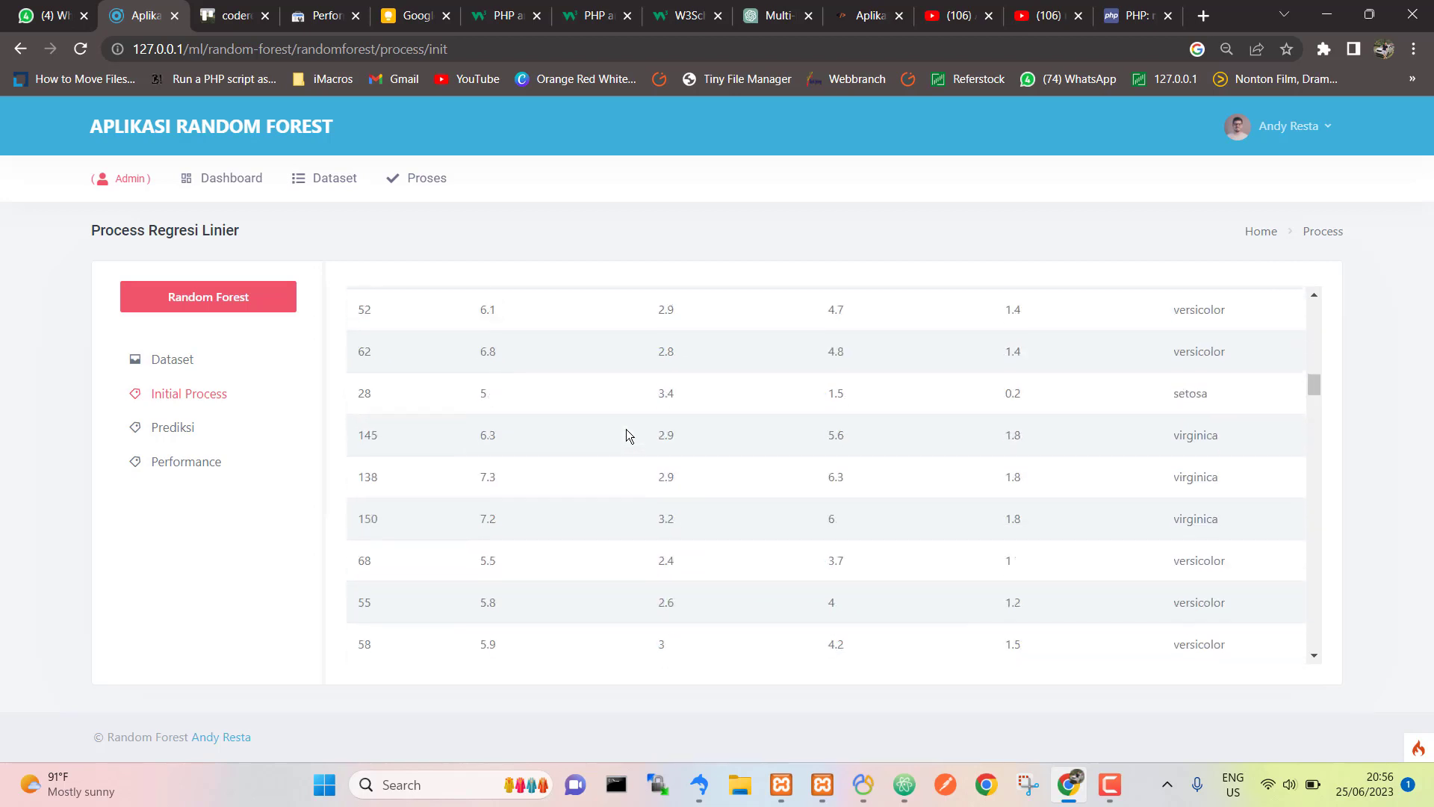
# Step: Open the Prediksi form, check the Banyak Tree options keeping 3 Tree, then go to YouTube
pyautogui.click(180, 436)
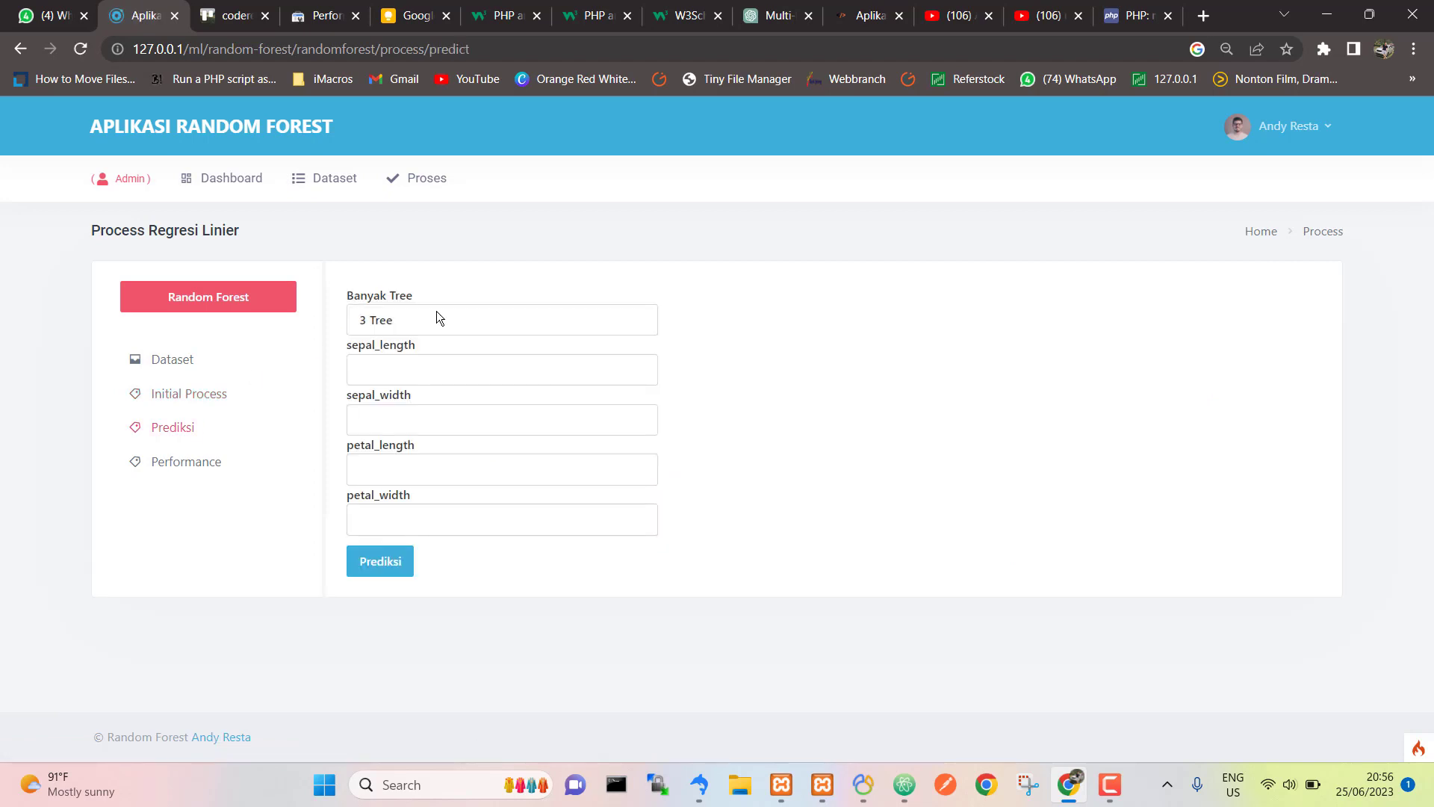
pyautogui.click(394, 324)
pyautogui.click(391, 344)
pyautogui.click(472, 308)
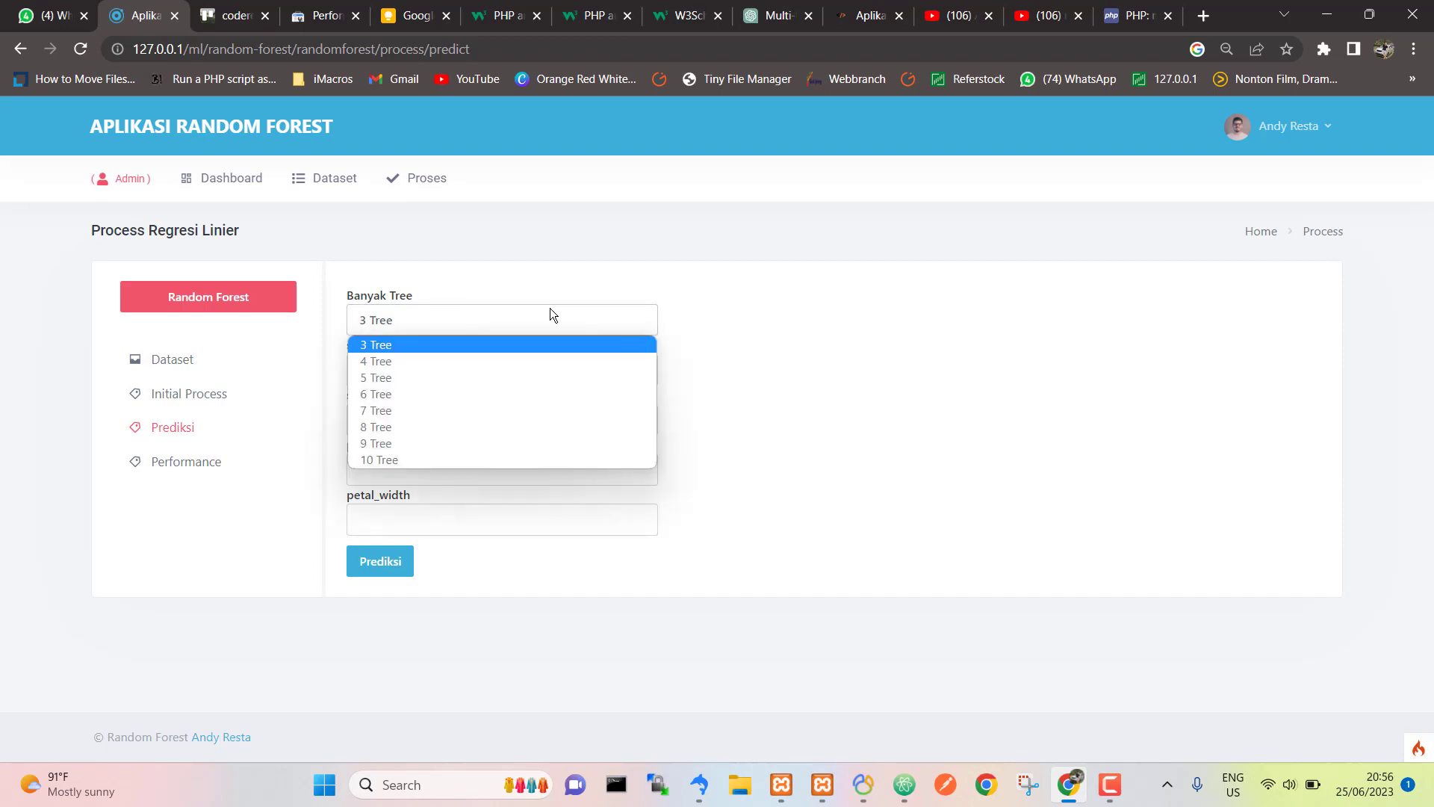
pyautogui.click(805, 323)
pyautogui.click(1060, 15)
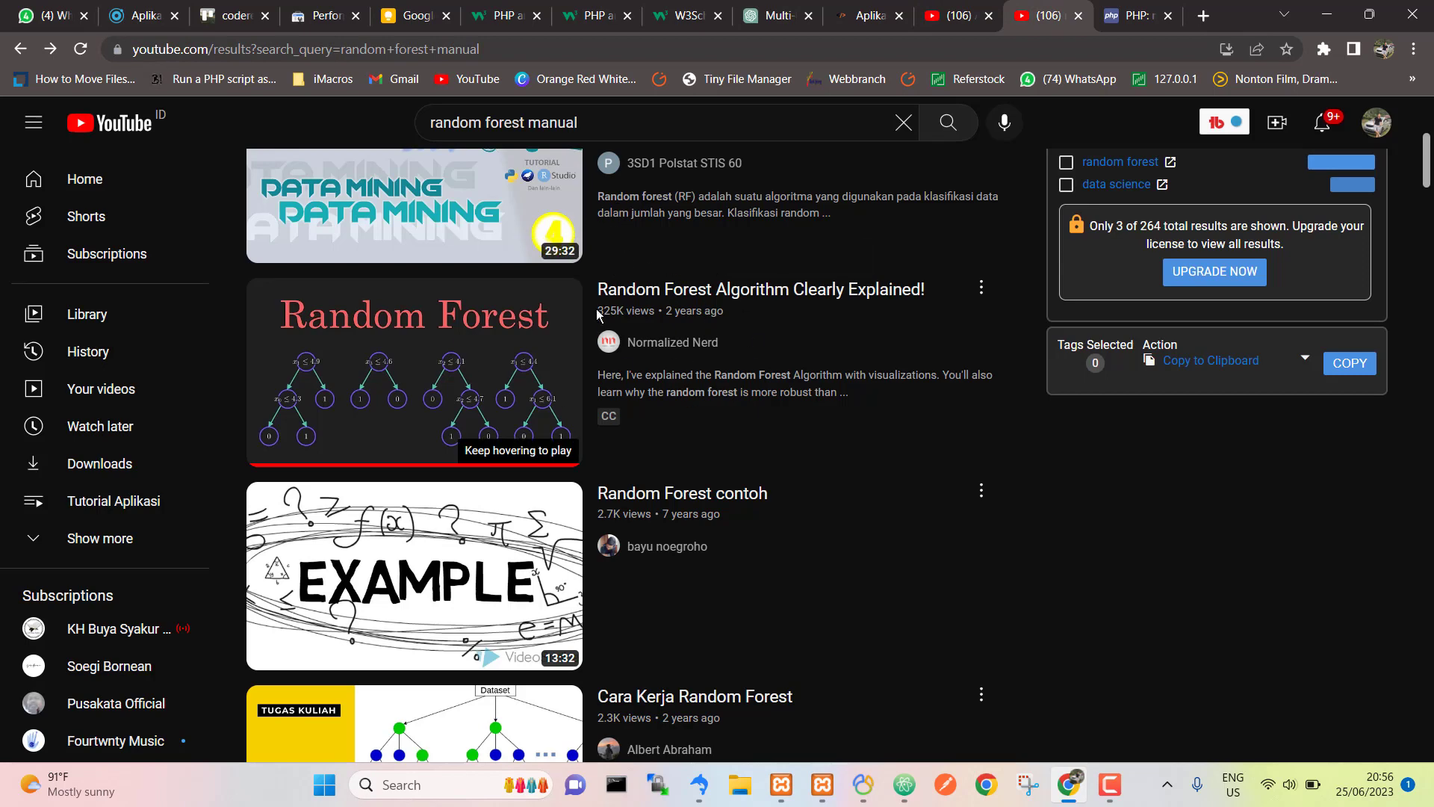
# Step: Play 'Random Forest Algorithm Clearly Explained!', pause it, seek to 0:55 and 0:21, then return to the app
pyautogui.click(617, 126)
pyautogui.click(1168, 474)
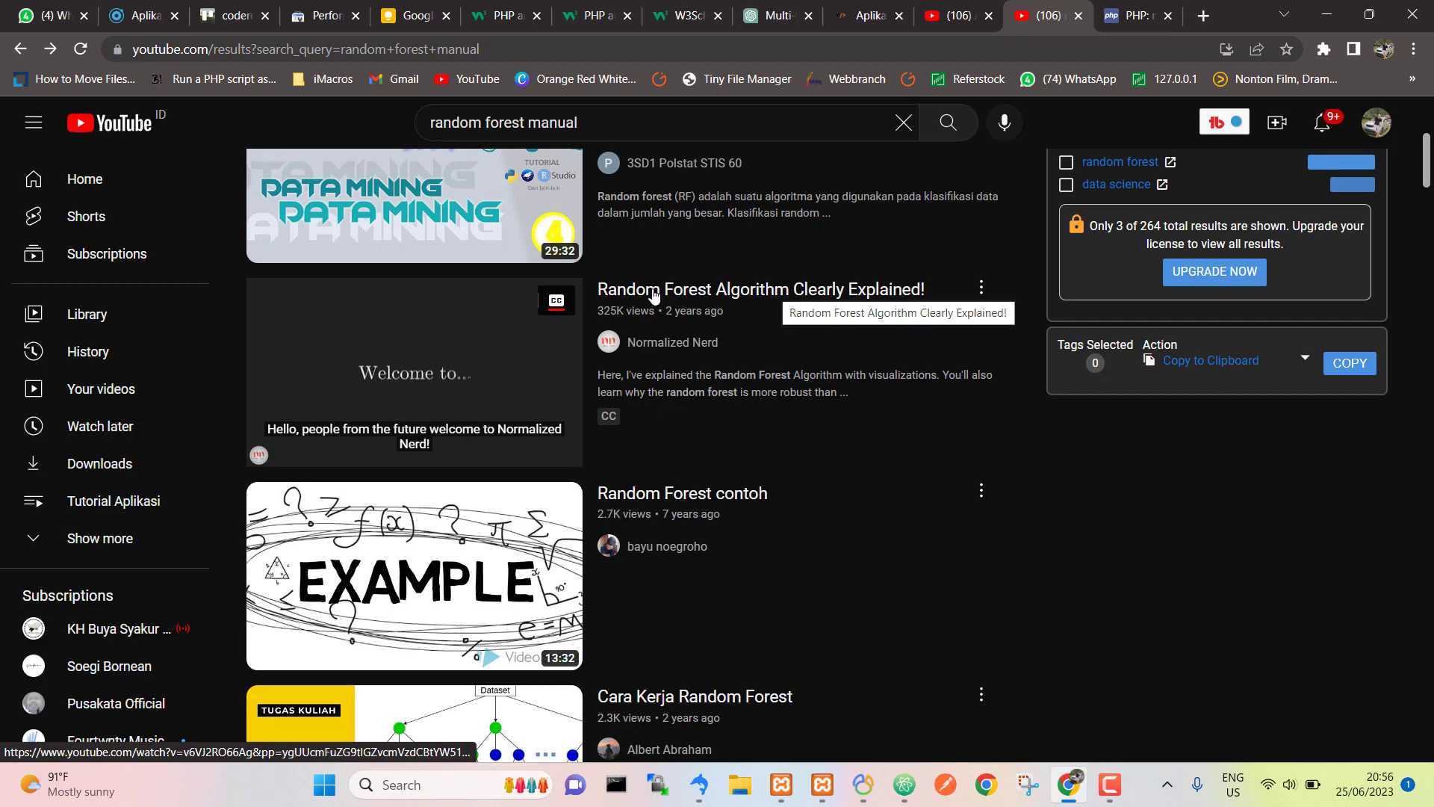
pyautogui.click(468, 331)
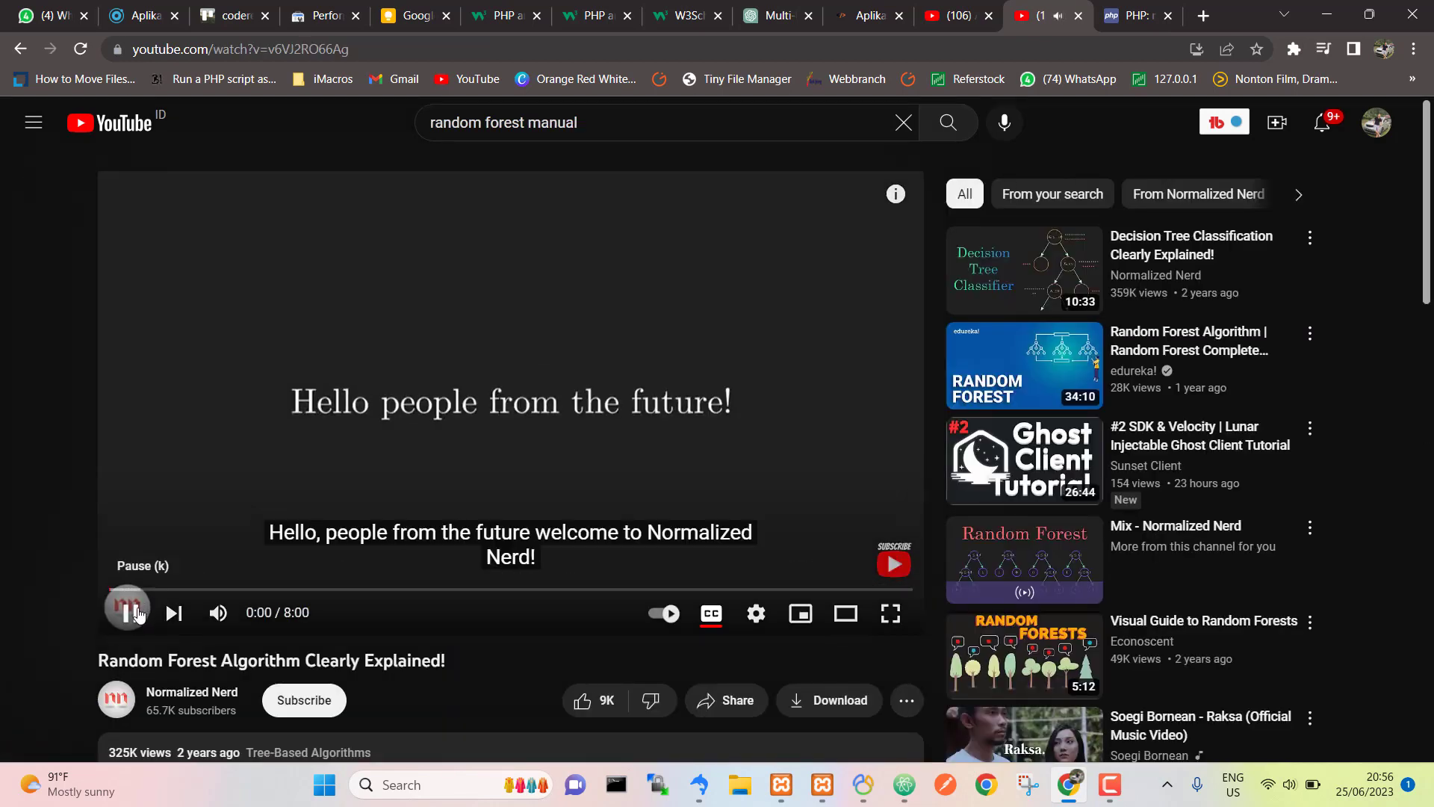
pyautogui.click(138, 611)
pyautogui.click(202, 590)
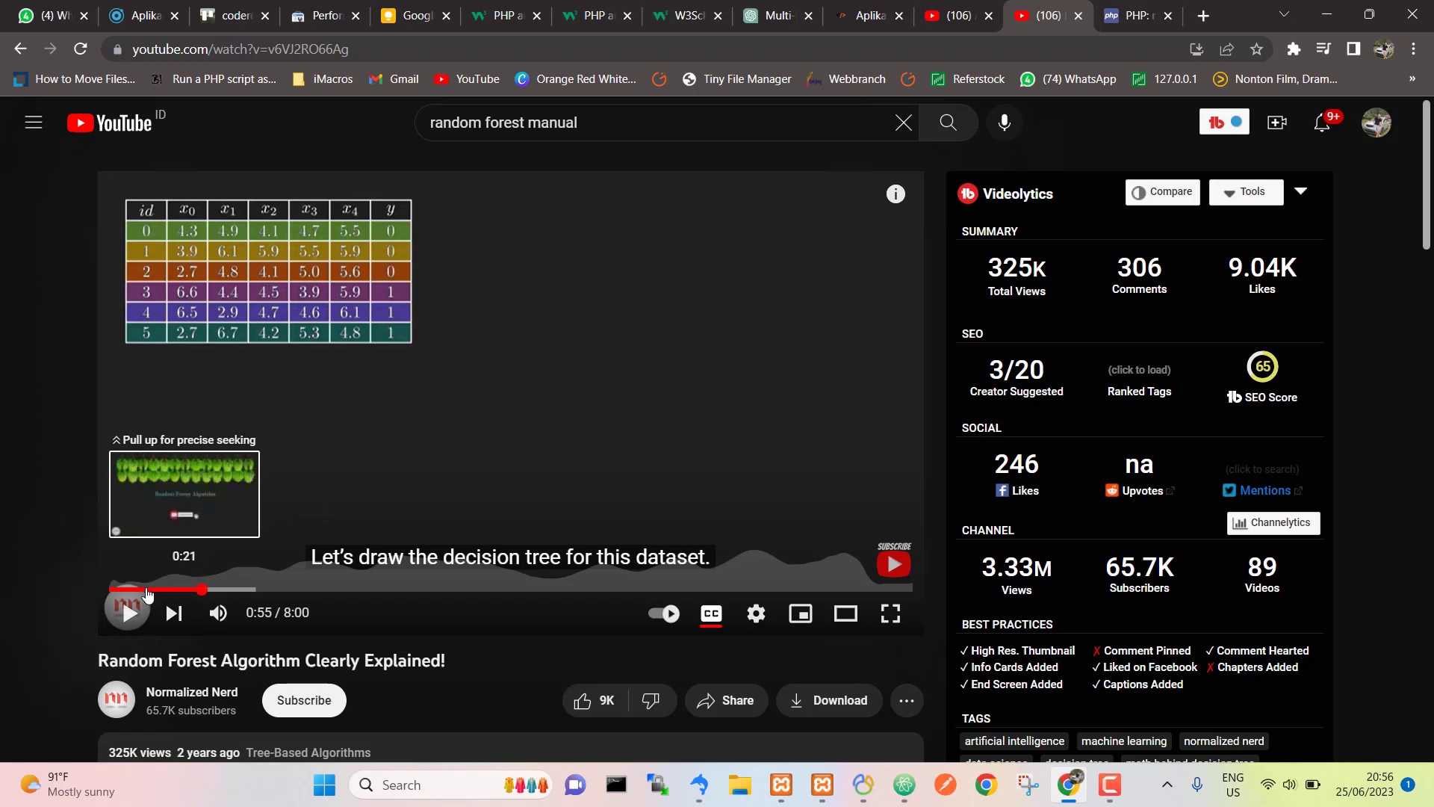
pyautogui.click(147, 590)
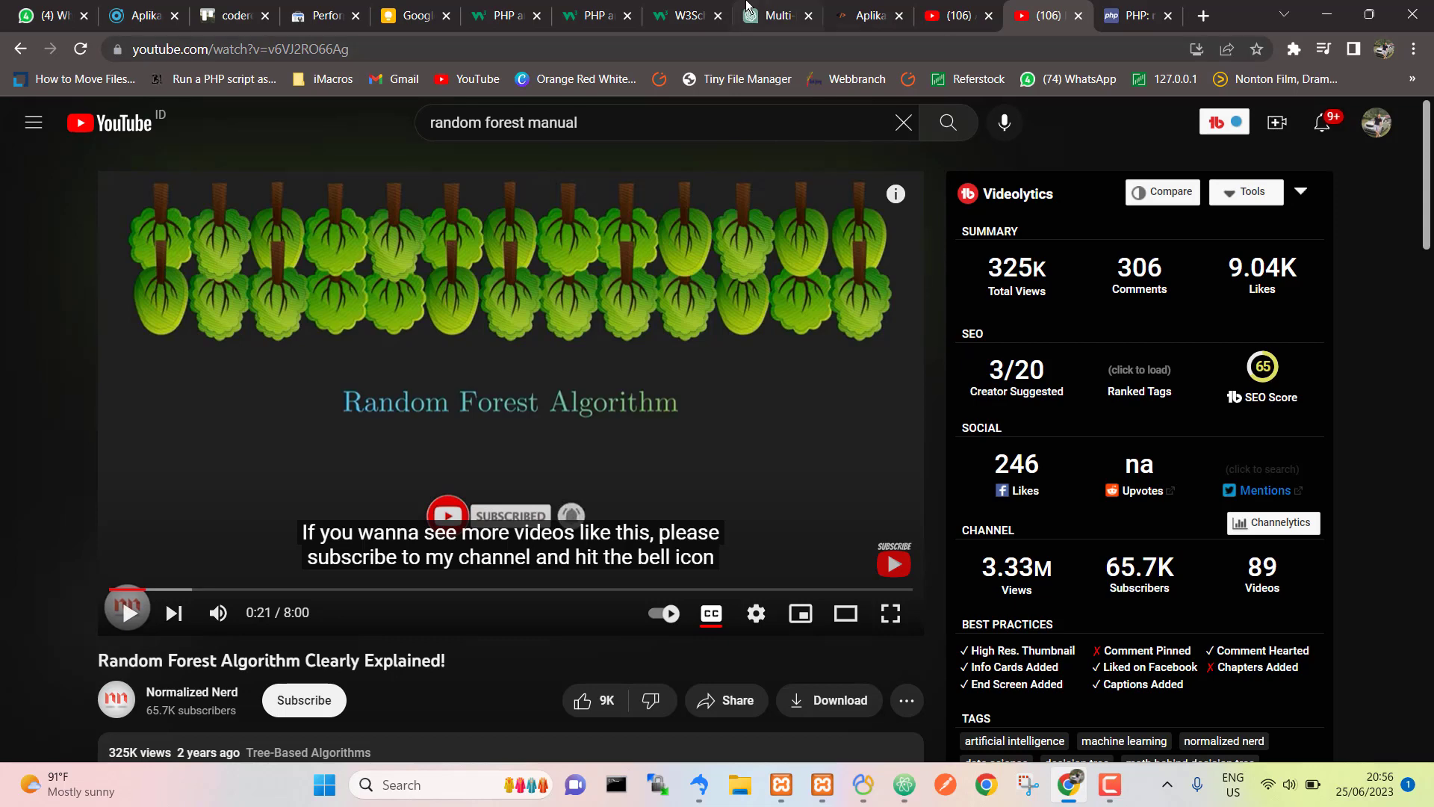
pyautogui.click(163, 6)
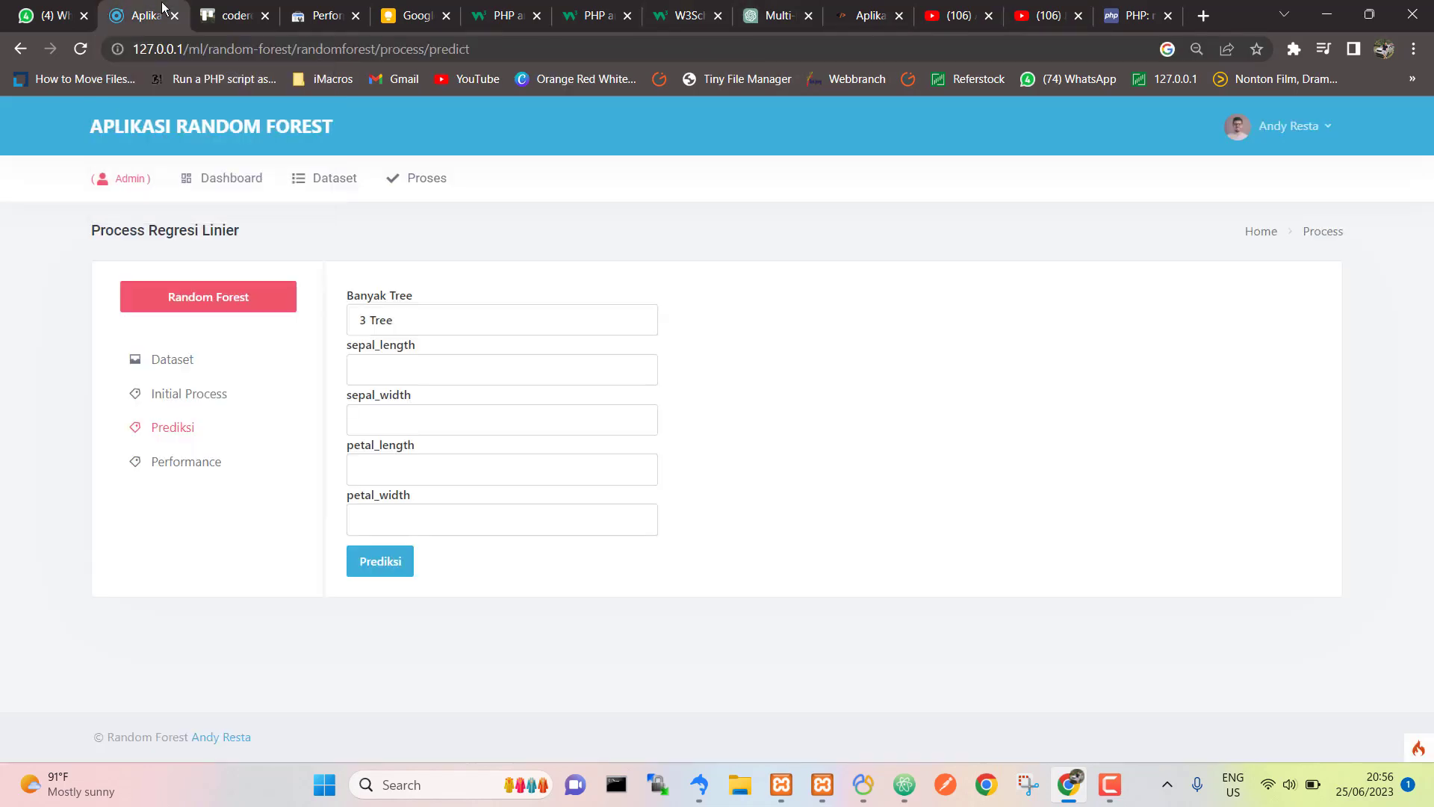
# Step: Predict with 4 Tree for sepal 4 and 3, petal 3 and 2, getting setosa
pyautogui.click(441, 310)
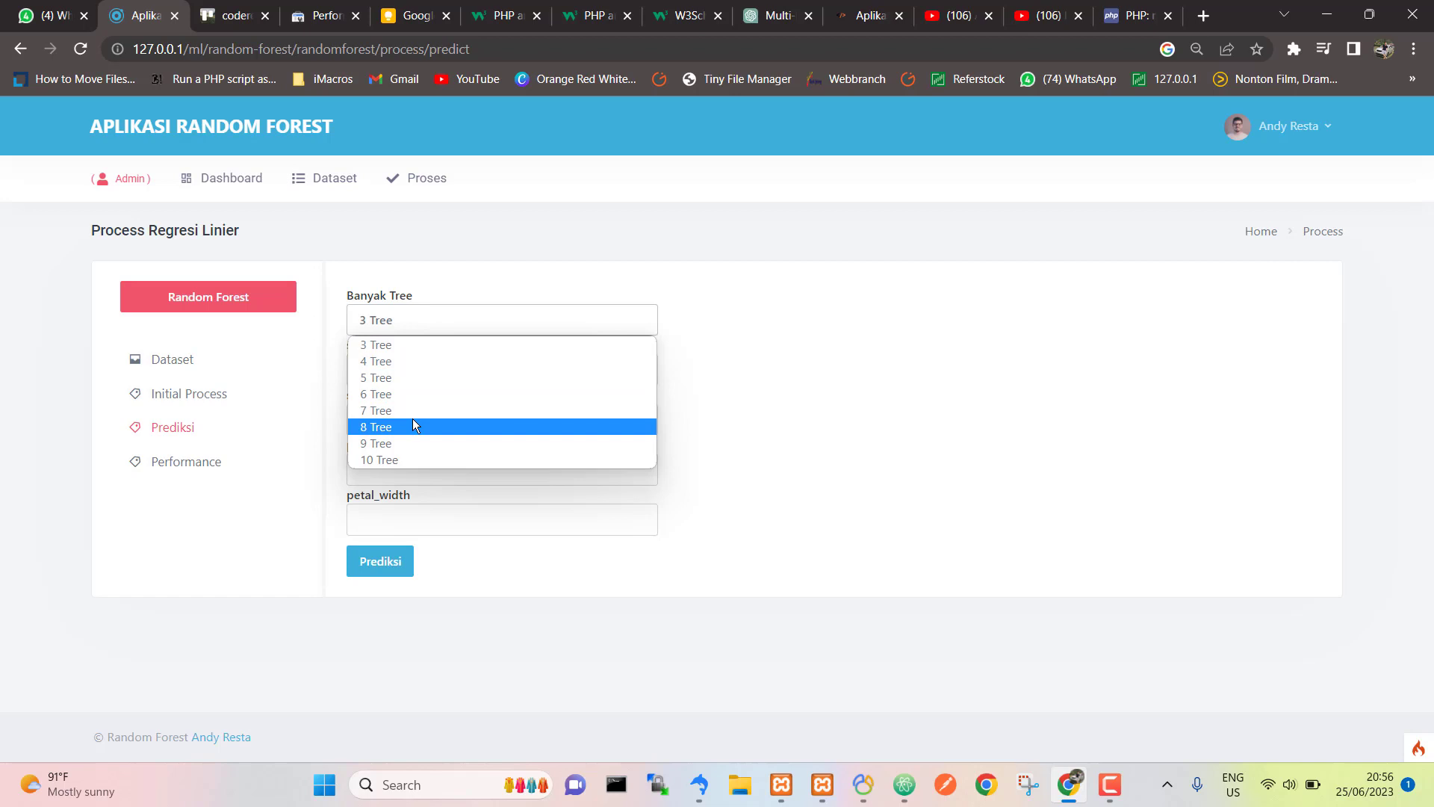
pyautogui.click(415, 363)
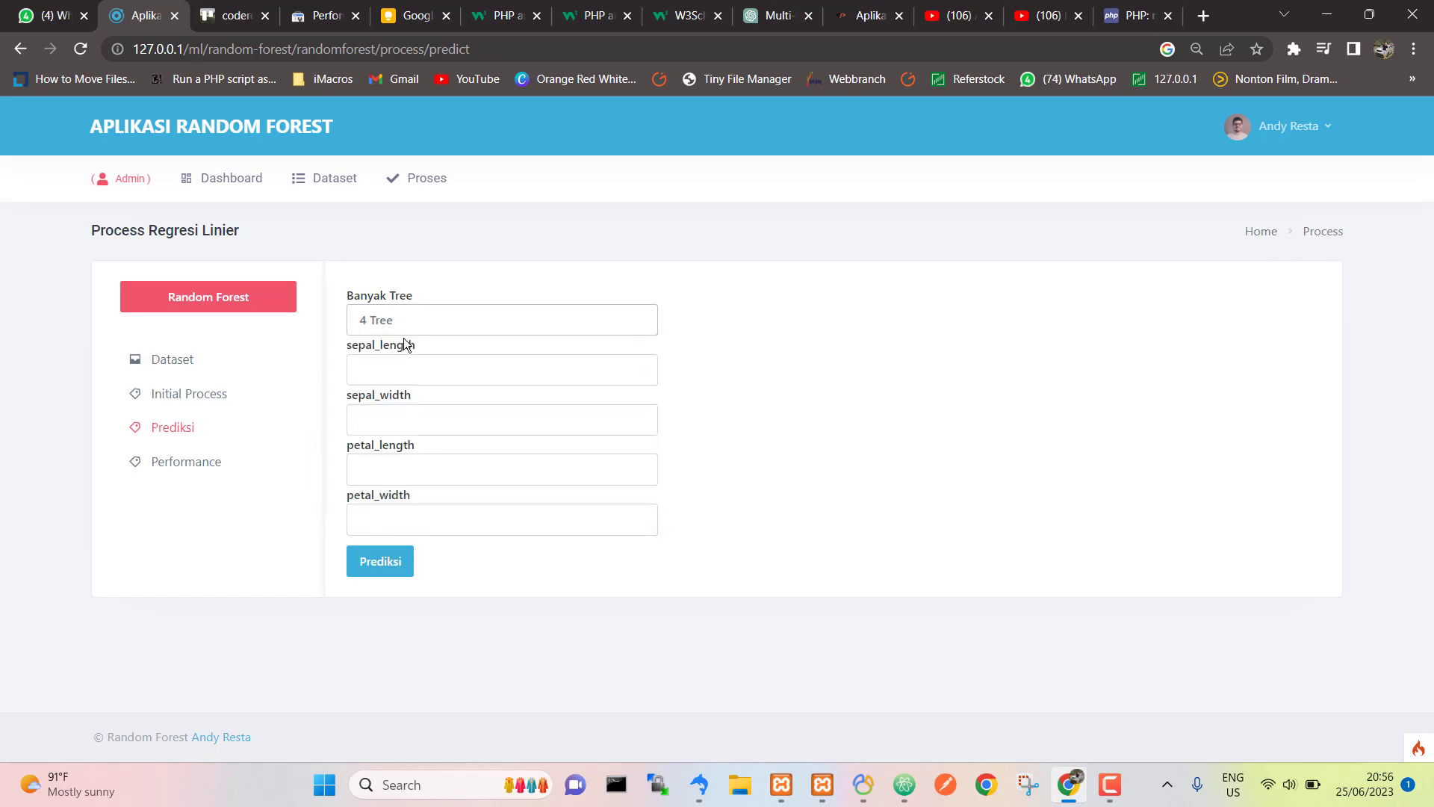
pyautogui.click(404, 359)
pyautogui.write('4')
pyautogui.press('Tab')
pyautogui.write('3')
pyautogui.press('Tab')
pyautogui.write('3')
pyautogui.press('Tab')
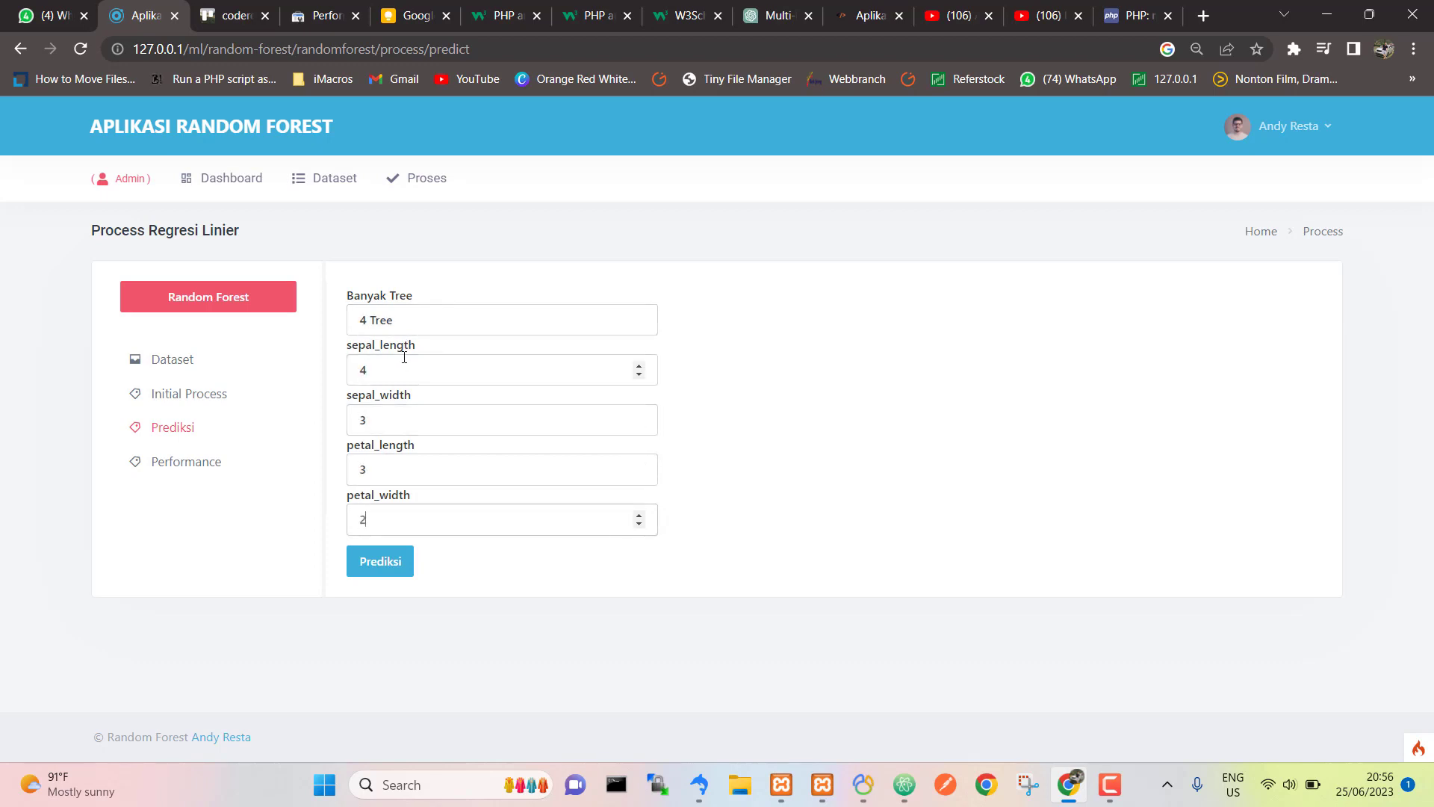
pyautogui.click(383, 564)
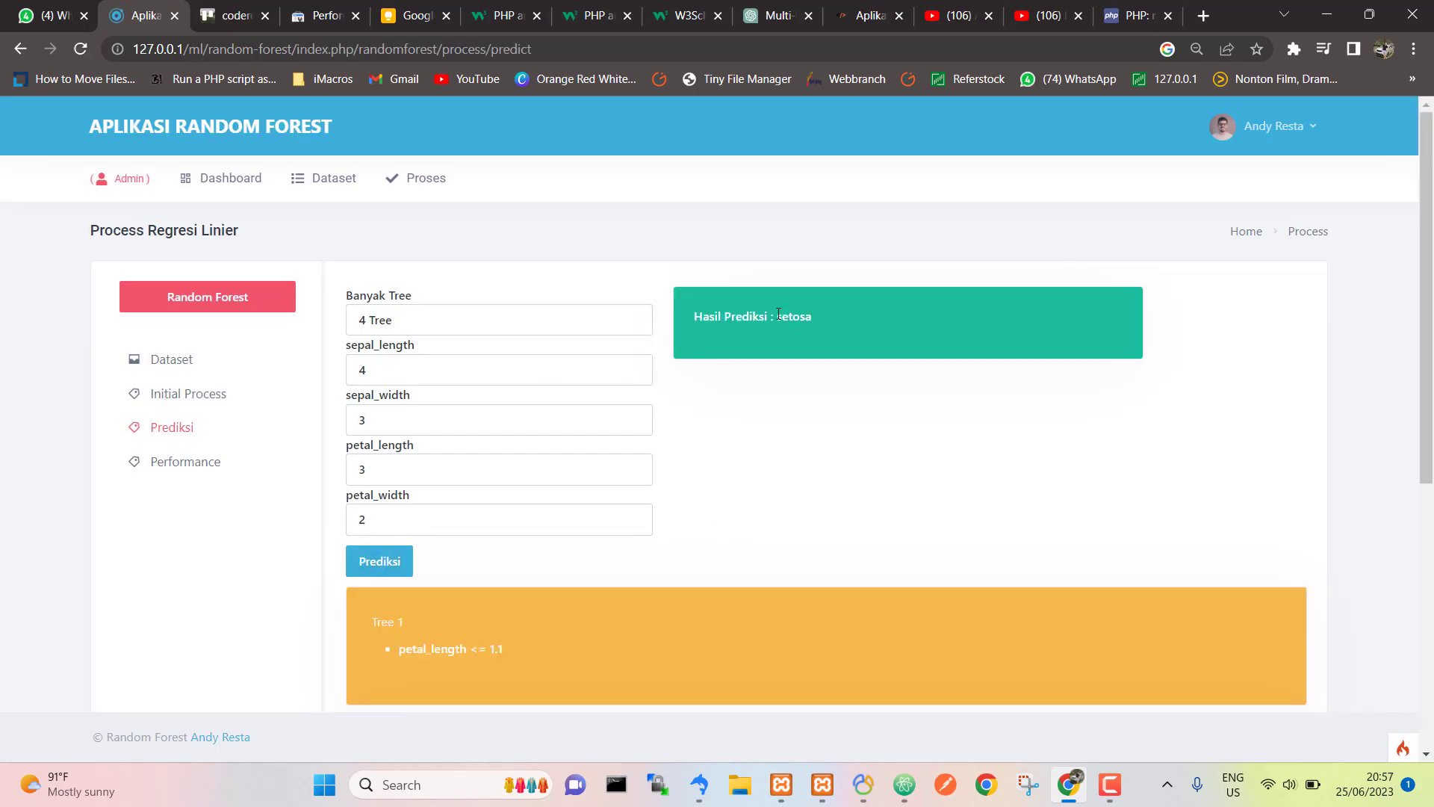
# Step: Expand Tree 1's petal_length <= 1.1 root and its No branch through sepal_width <= 2.2 to sepal_width <= 4.1
pyautogui.click(757, 369)
pyautogui.scroll(-6, 736, 407)
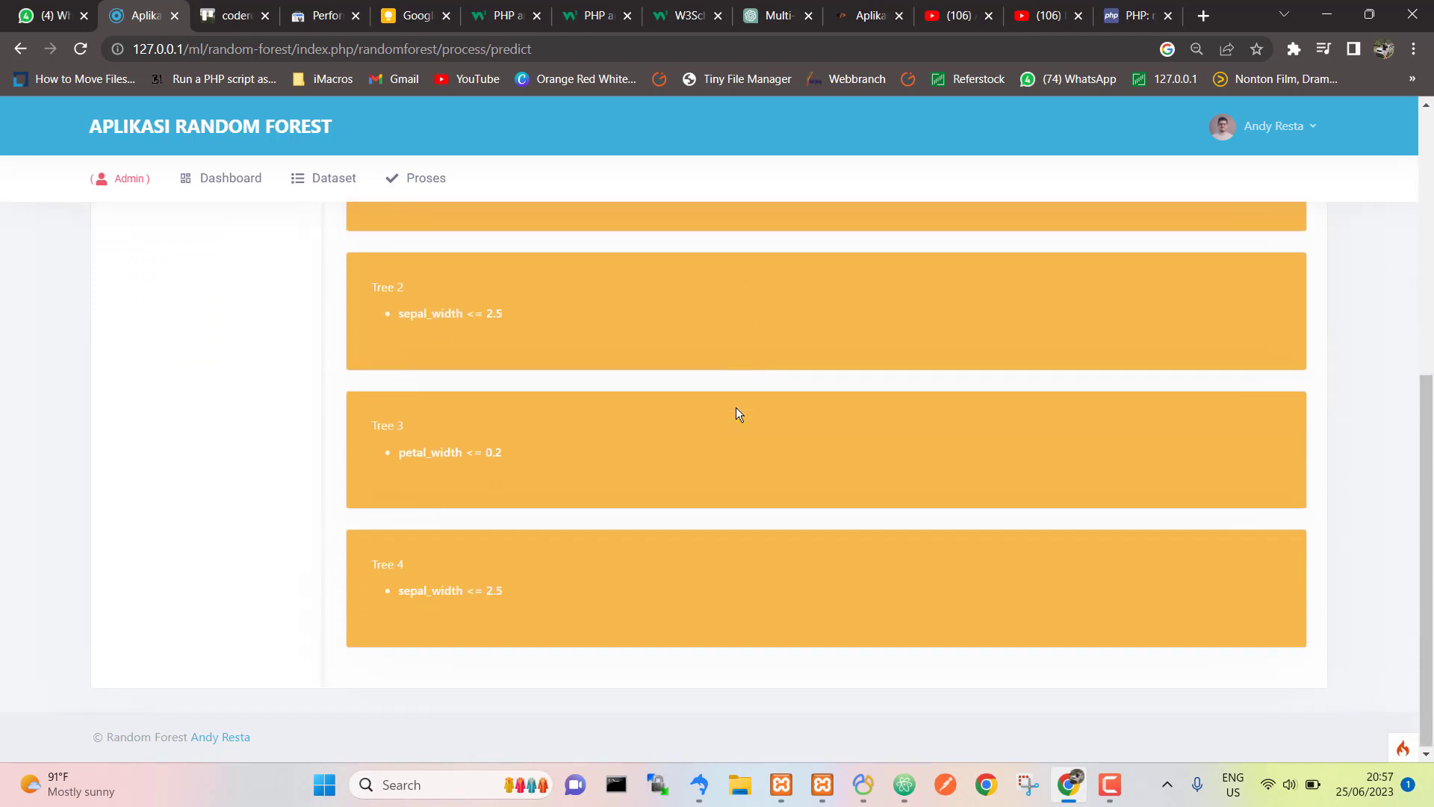
pyautogui.scroll(5, 586, 441)
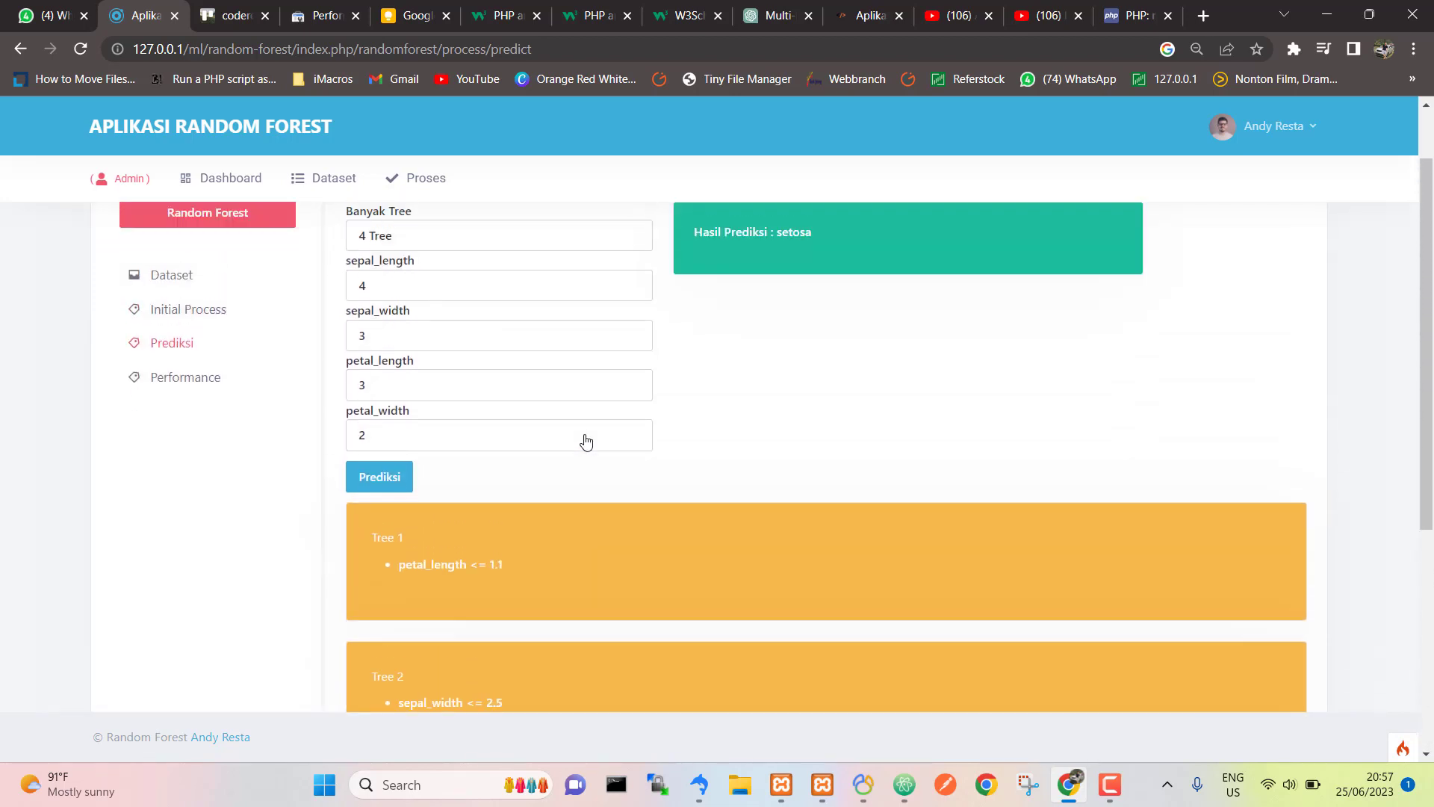
pyautogui.scroll(-4, 585, 434)
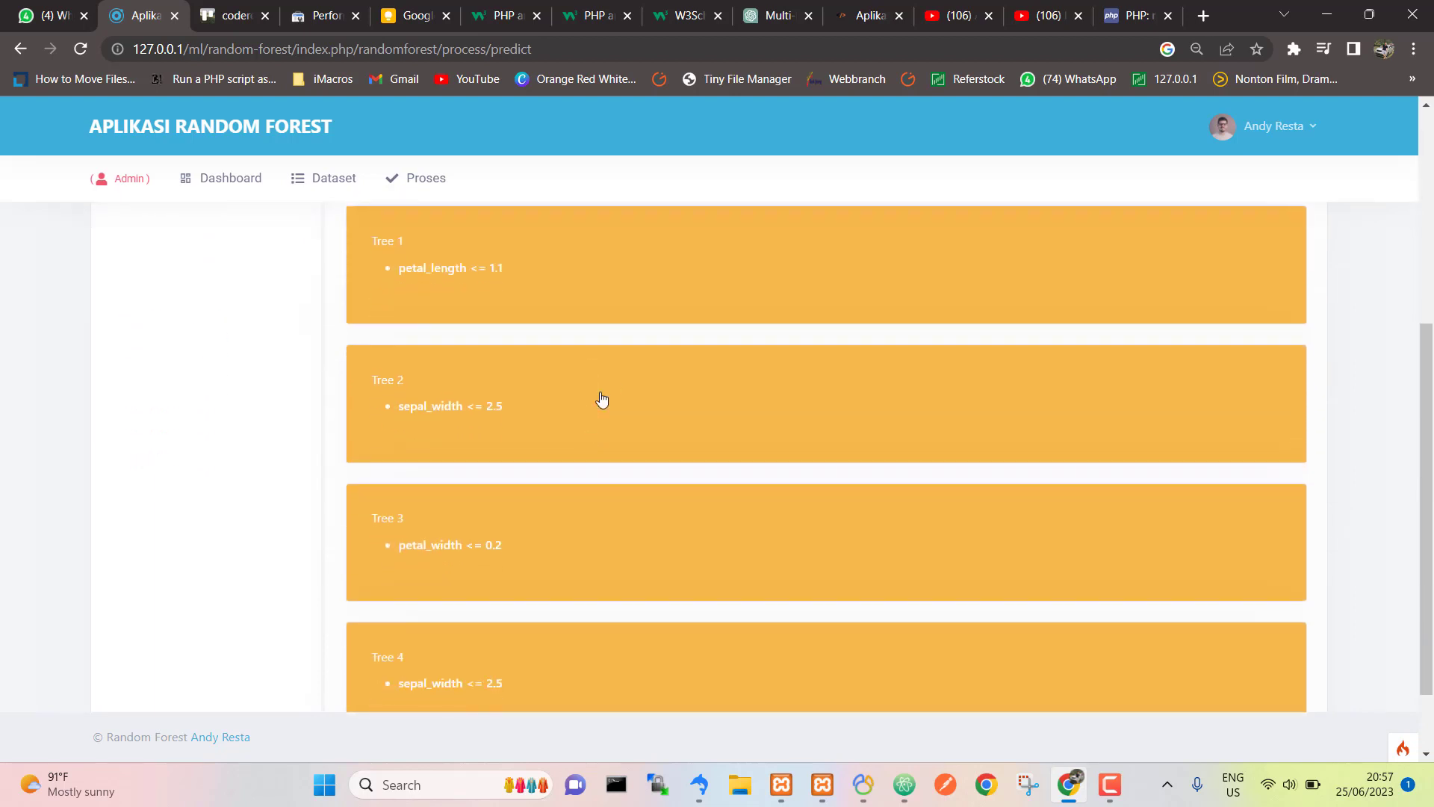
pyautogui.scroll(2, 617, 378)
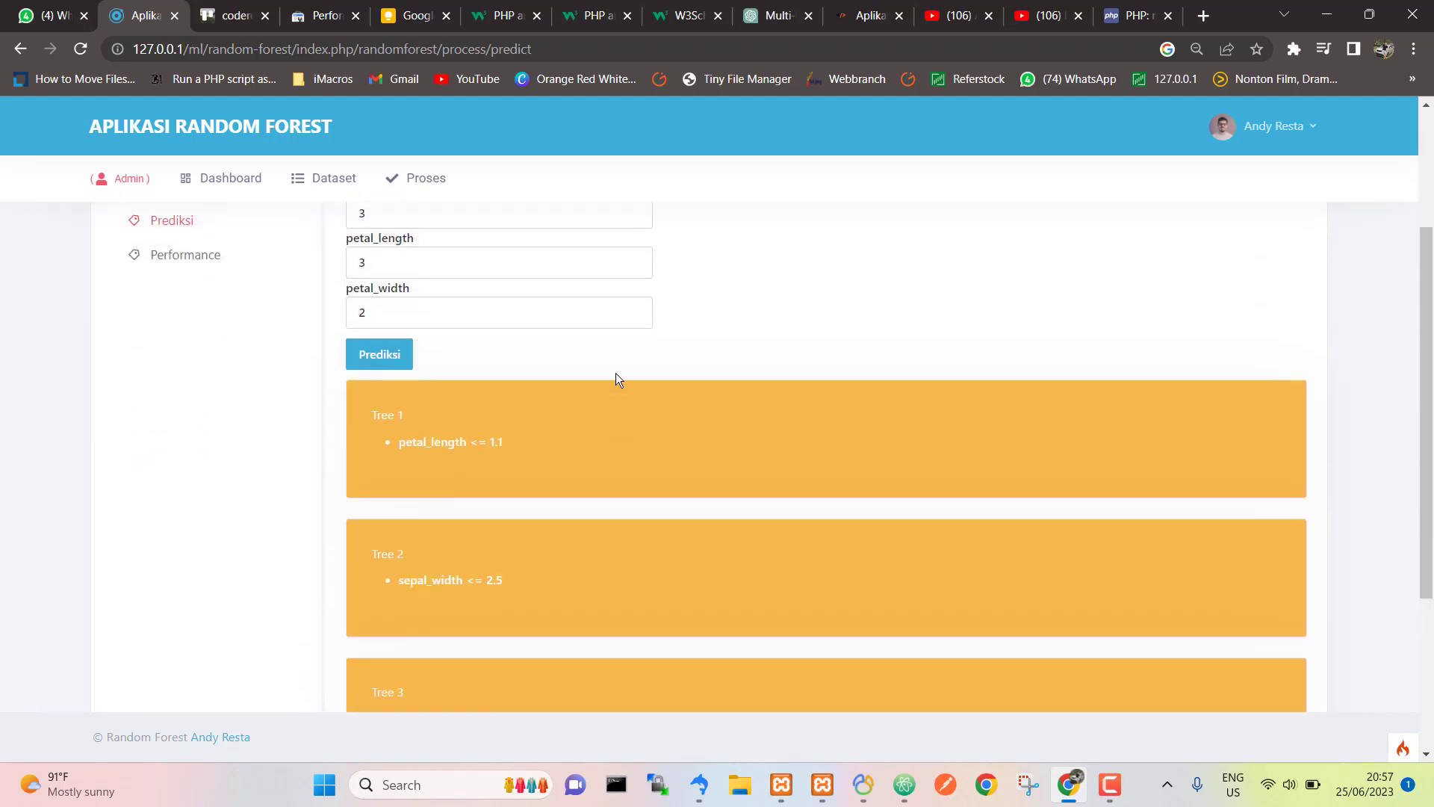
pyautogui.doubleClick(461, 443)
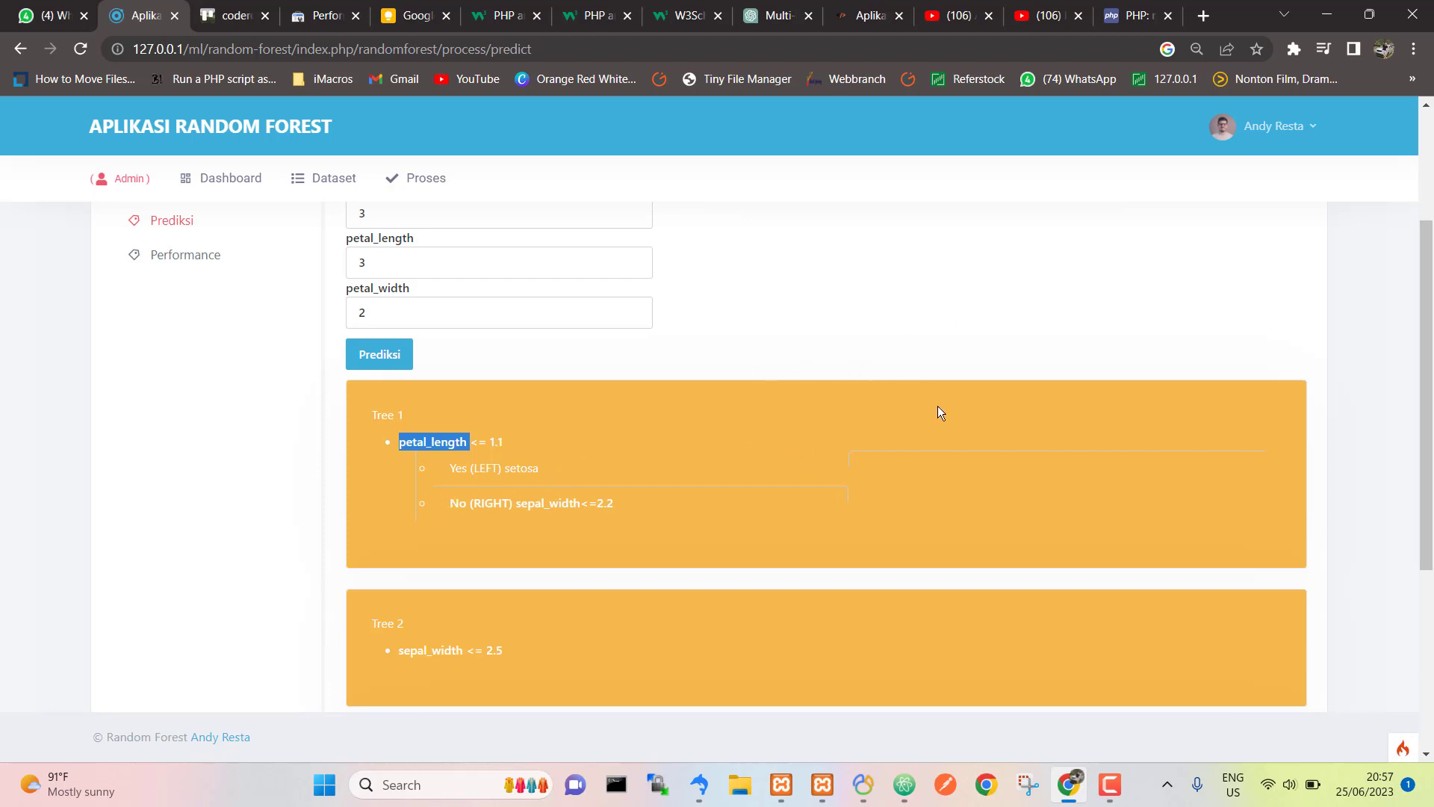
pyautogui.click(794, 349)
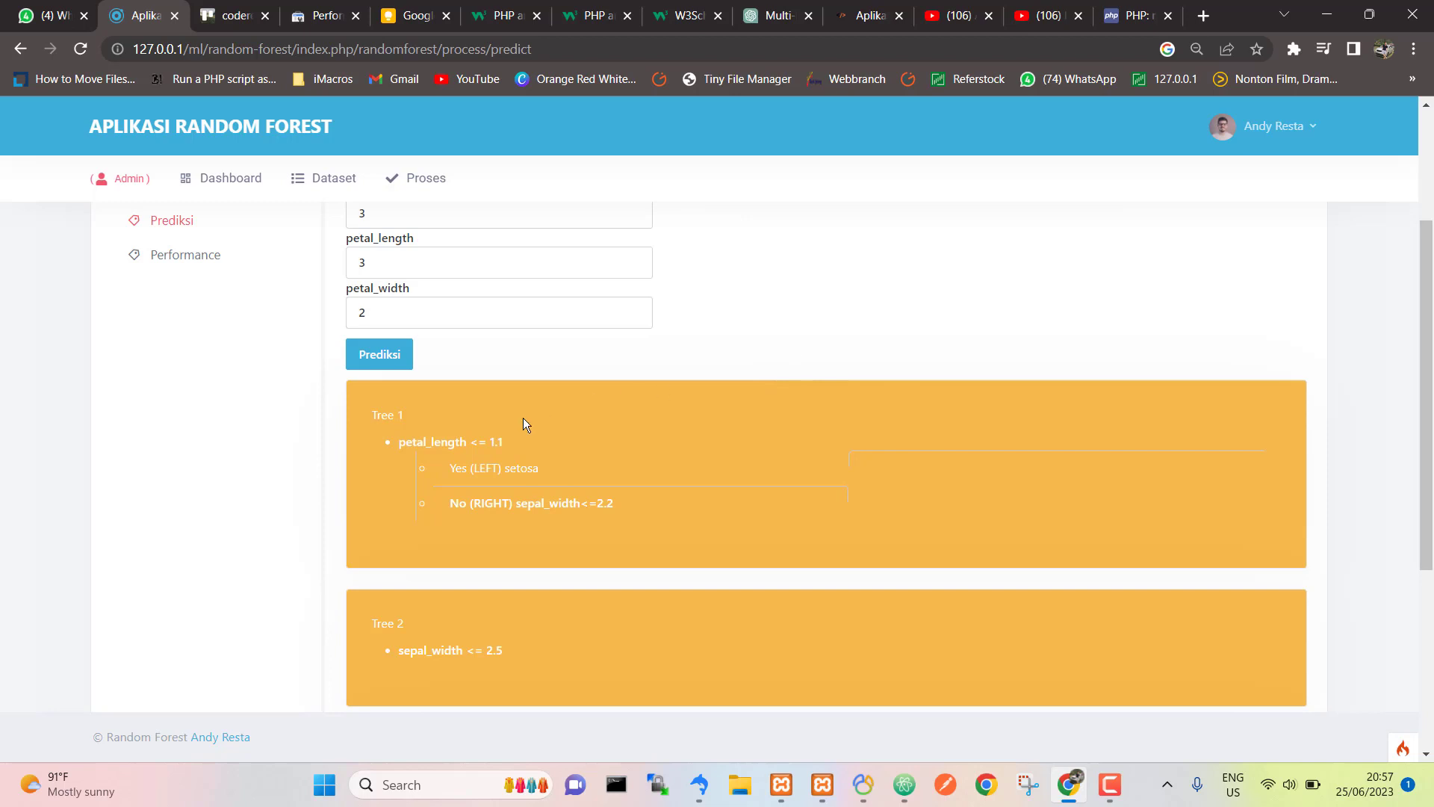
pyautogui.scroll(1, 438, 454)
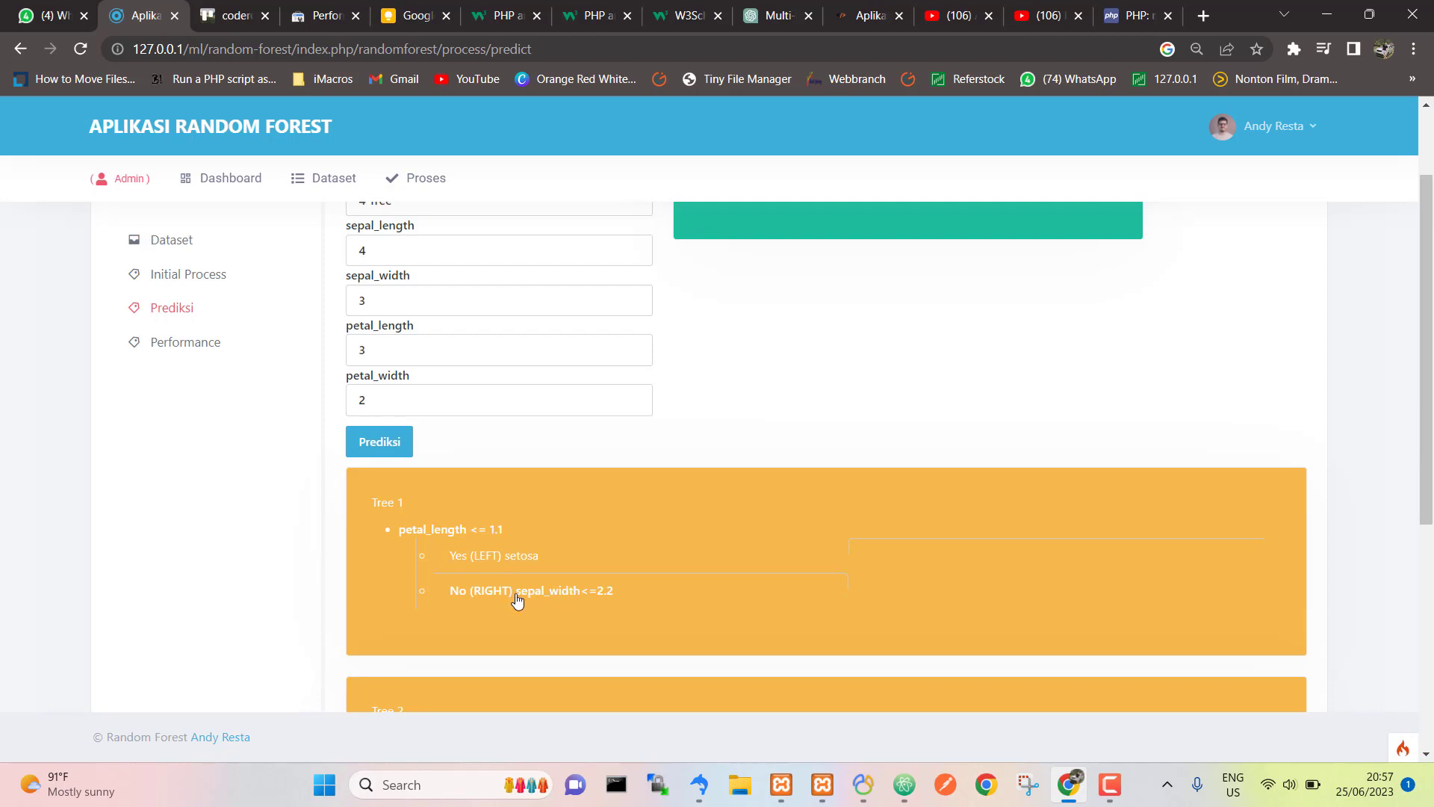
pyautogui.doubleClick(554, 596)
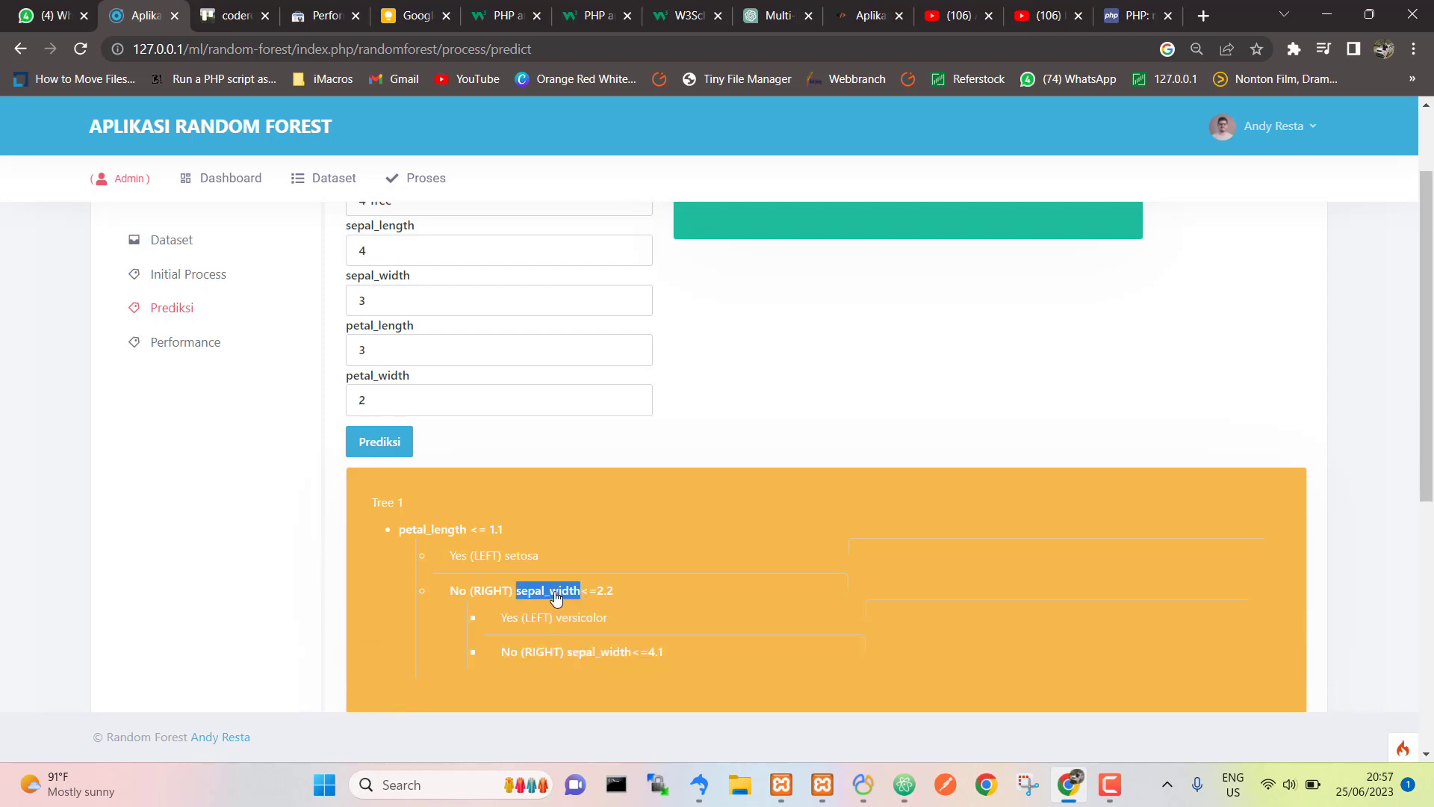
pyautogui.scroll(-2, 555, 596)
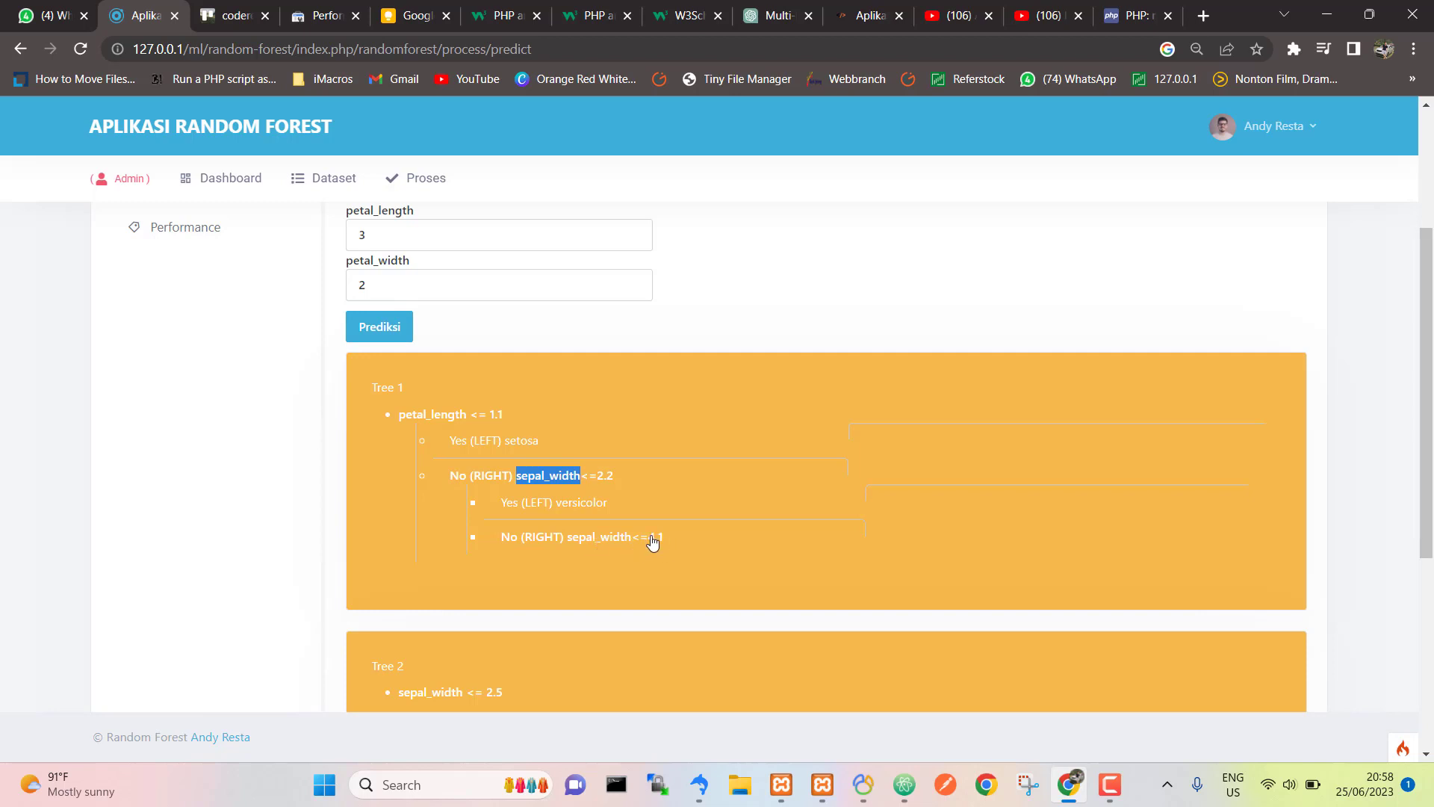
pyautogui.click(756, 341)
# Step: Search Google for 'tree random forest' in a new tab, then go back to the app tab
pyautogui.click(1197, 20)
pyautogui.write('tree random forest')
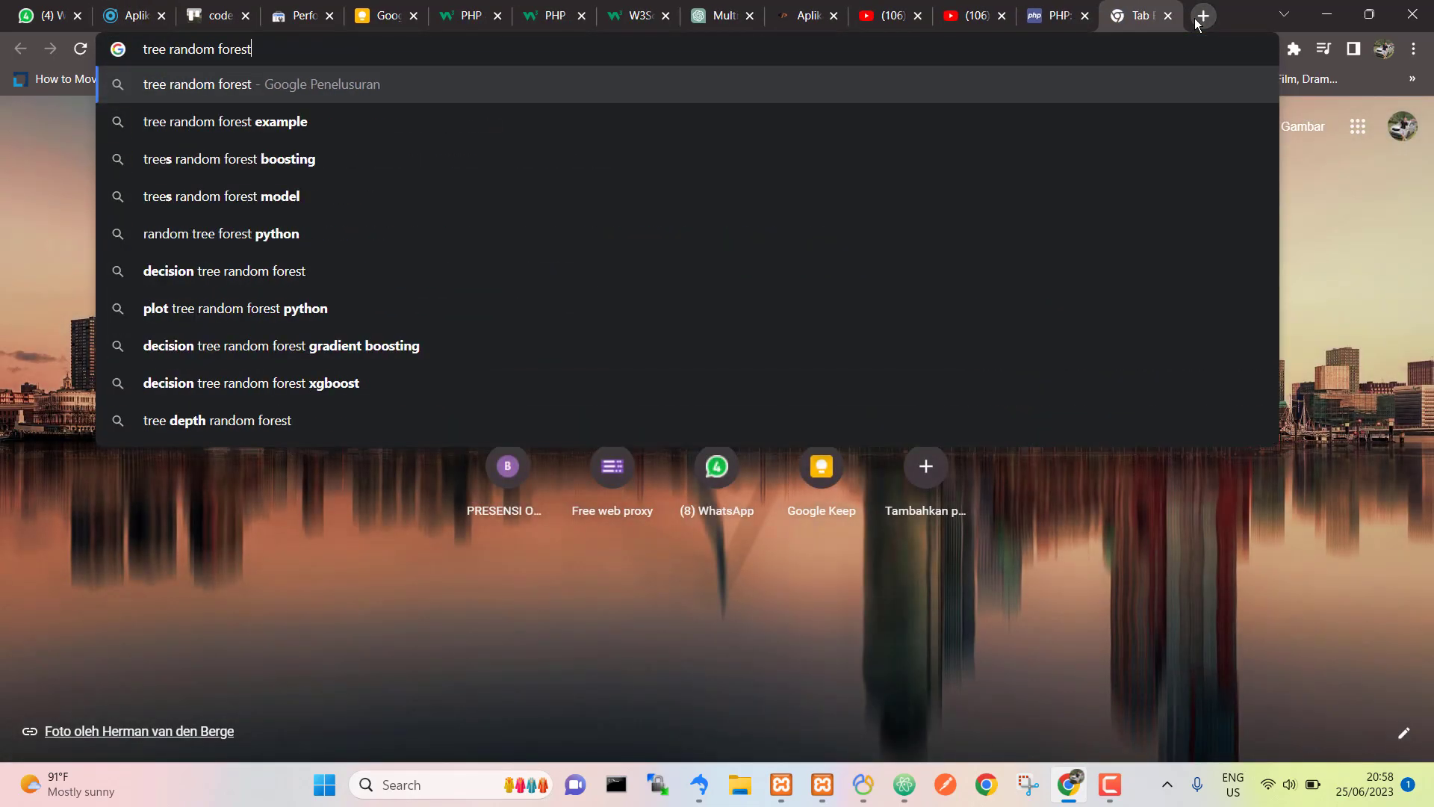
pyautogui.press('Return')
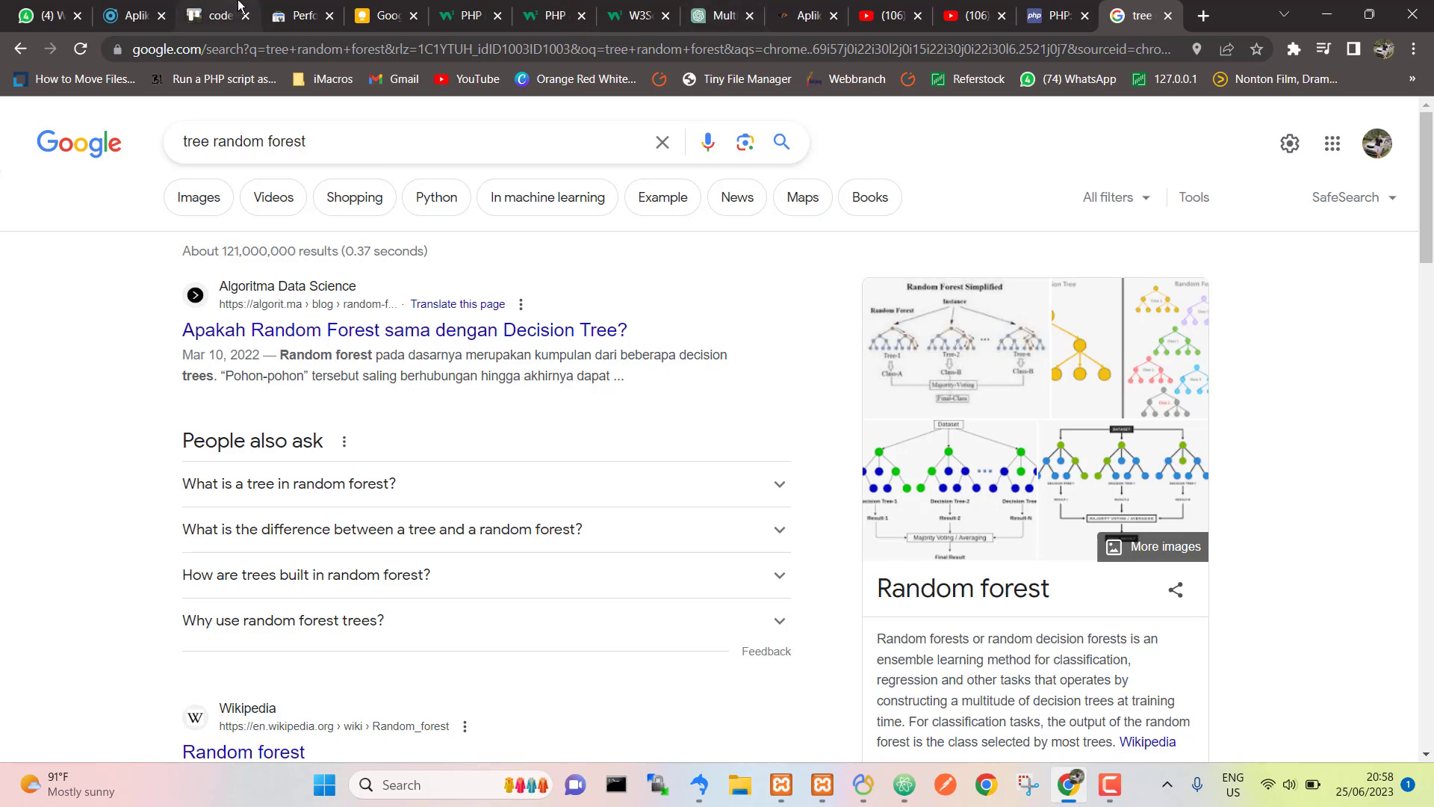
pyautogui.click(134, 15)
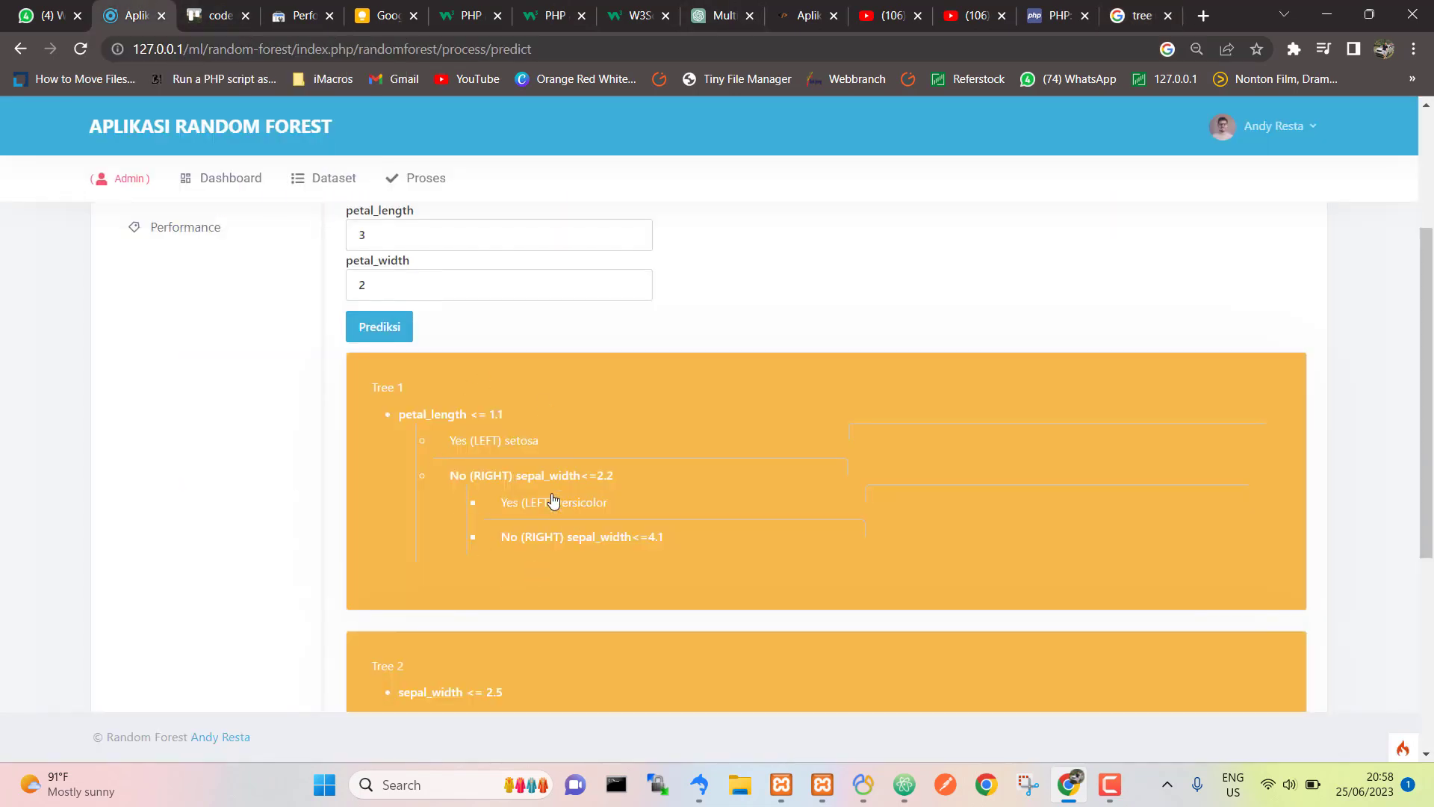
# Step: Expand Tree 2's sepal_width node to reveal its two child branches
pyautogui.scroll(-3, 467, 524)
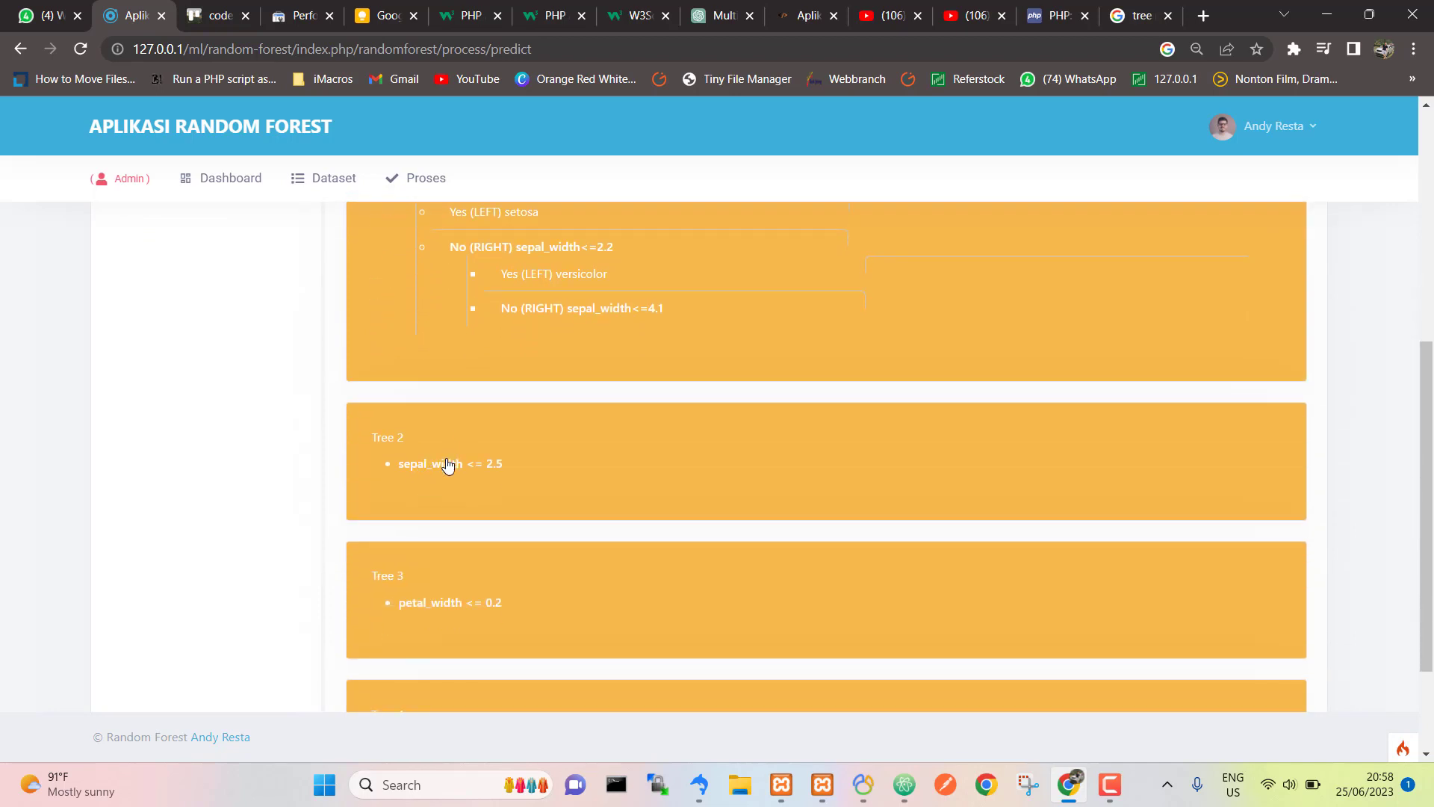
pyautogui.doubleClick(448, 466)
pyautogui.click(447, 465)
pyautogui.doubleClick(447, 465)
pyautogui.click(447, 465)
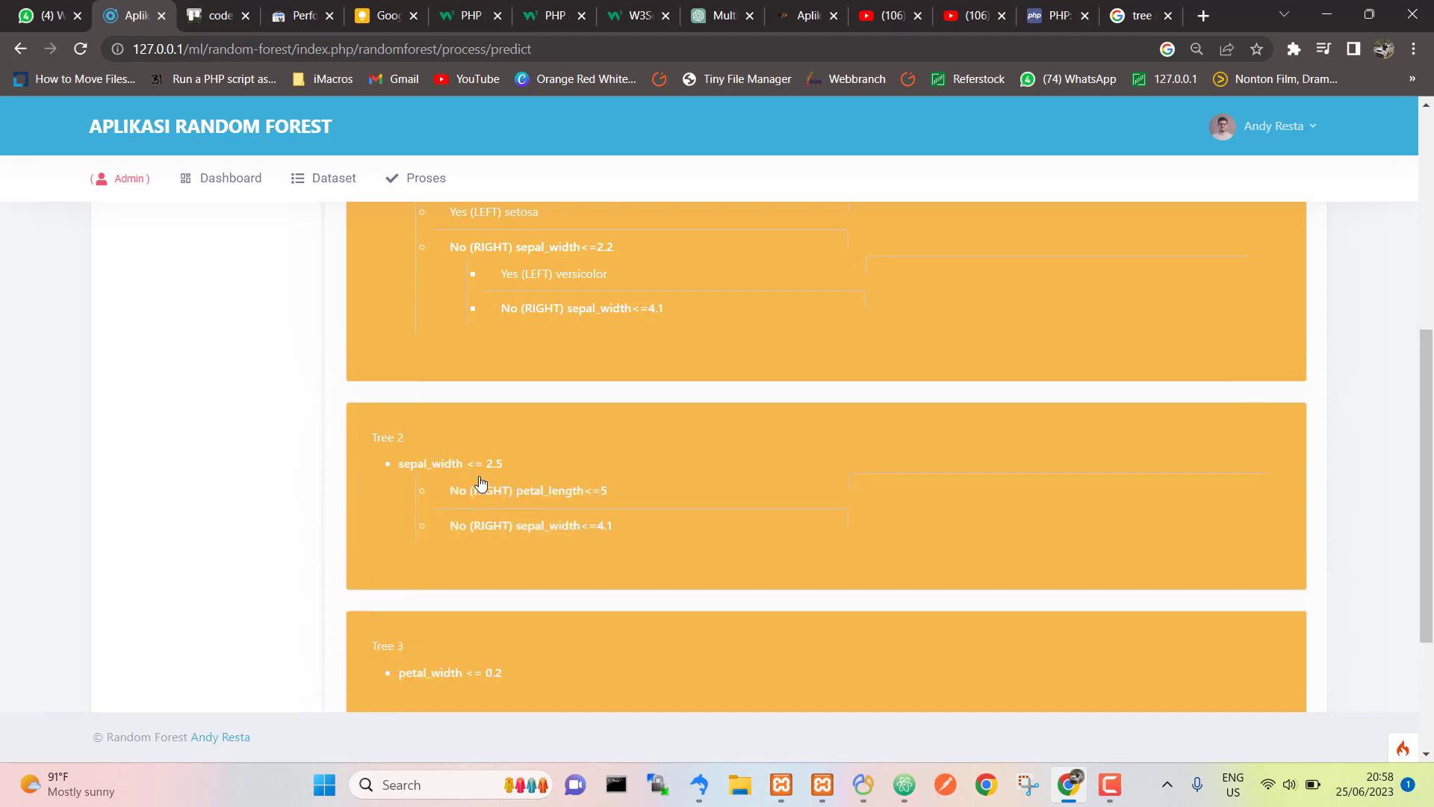
# Step: Collapse Tree 1 back to its petal_length <= 1.1 root, with setosa still shown above
pyautogui.scroll(3, 457, 427)
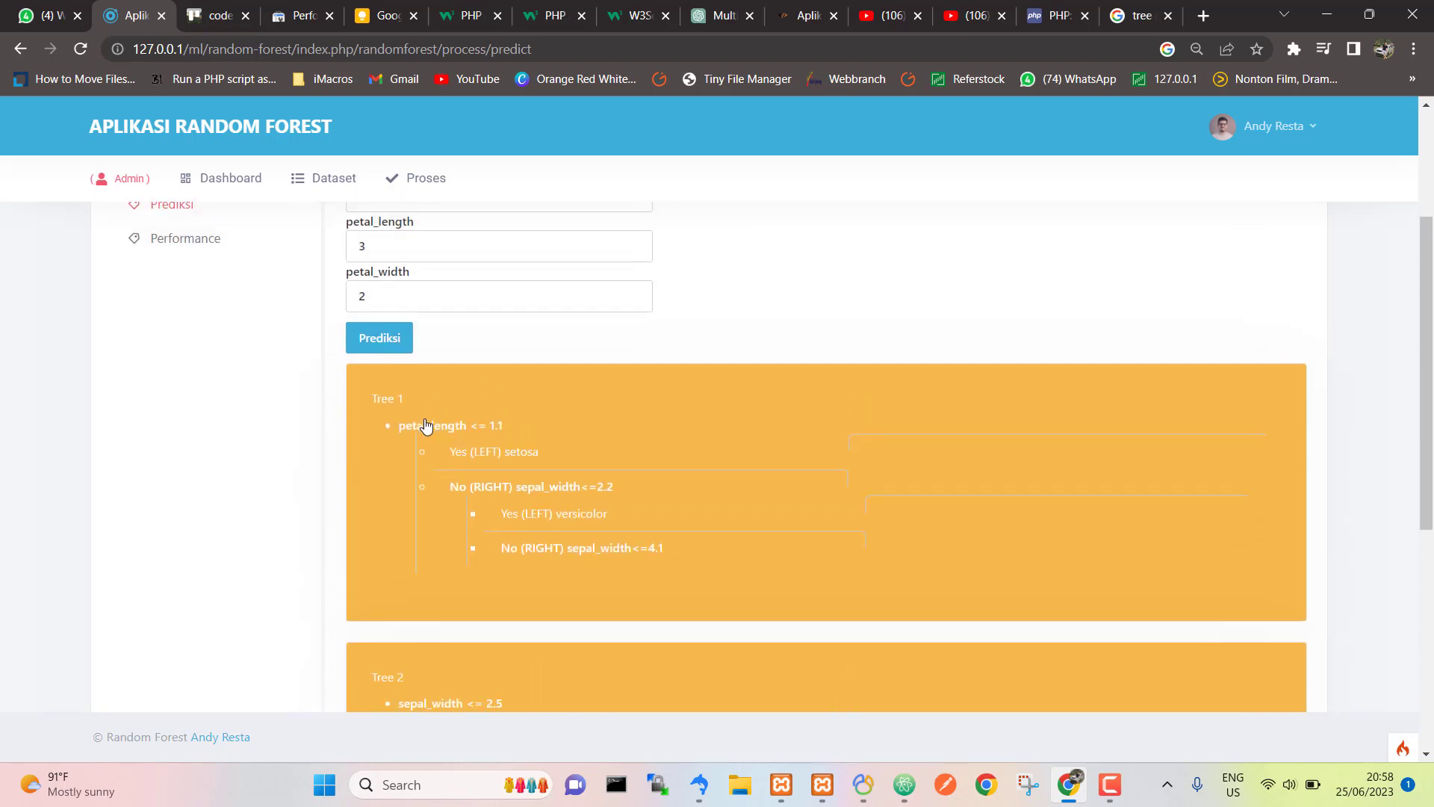
pyautogui.doubleClick(425, 427)
pyautogui.click(425, 428)
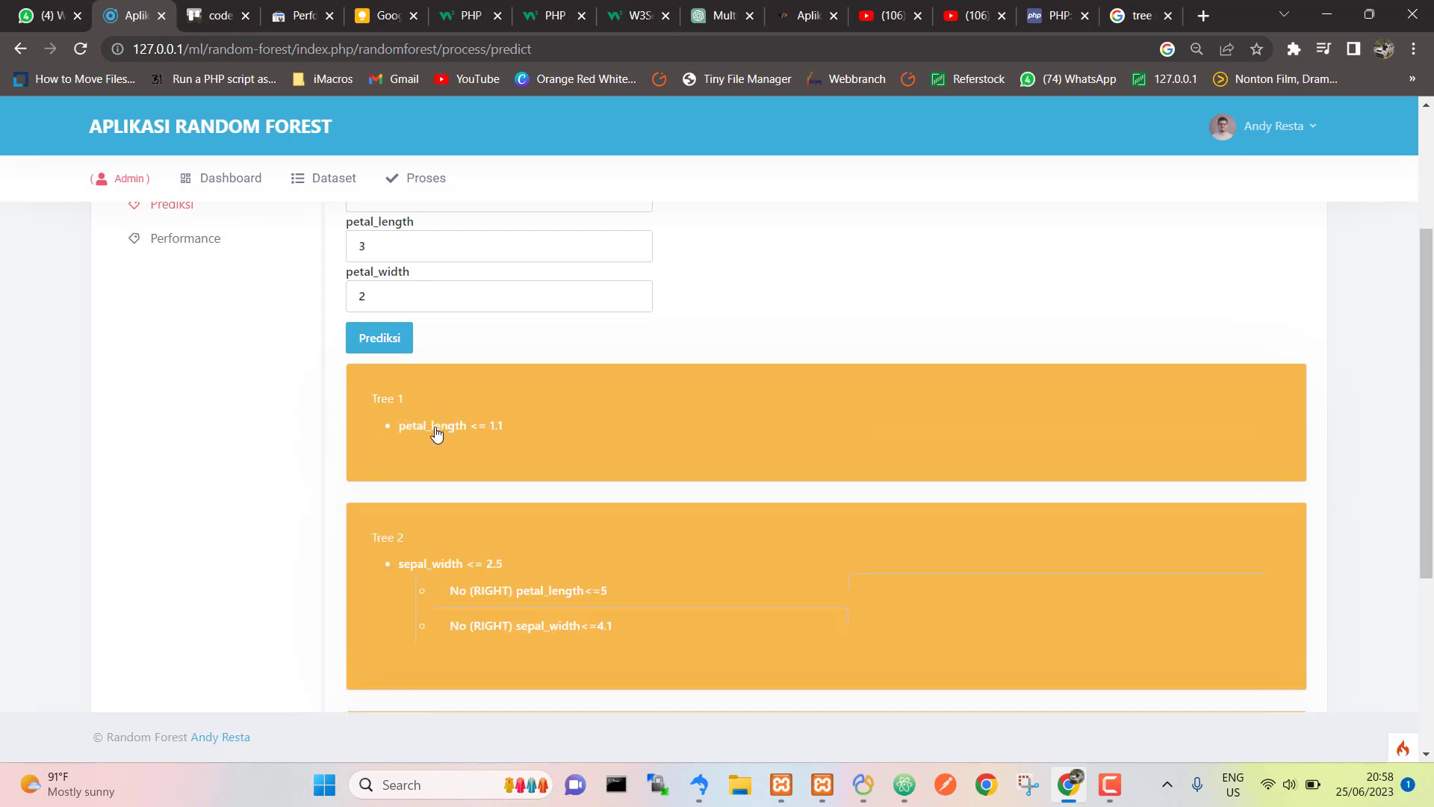
pyautogui.scroll(3, 416, 437)
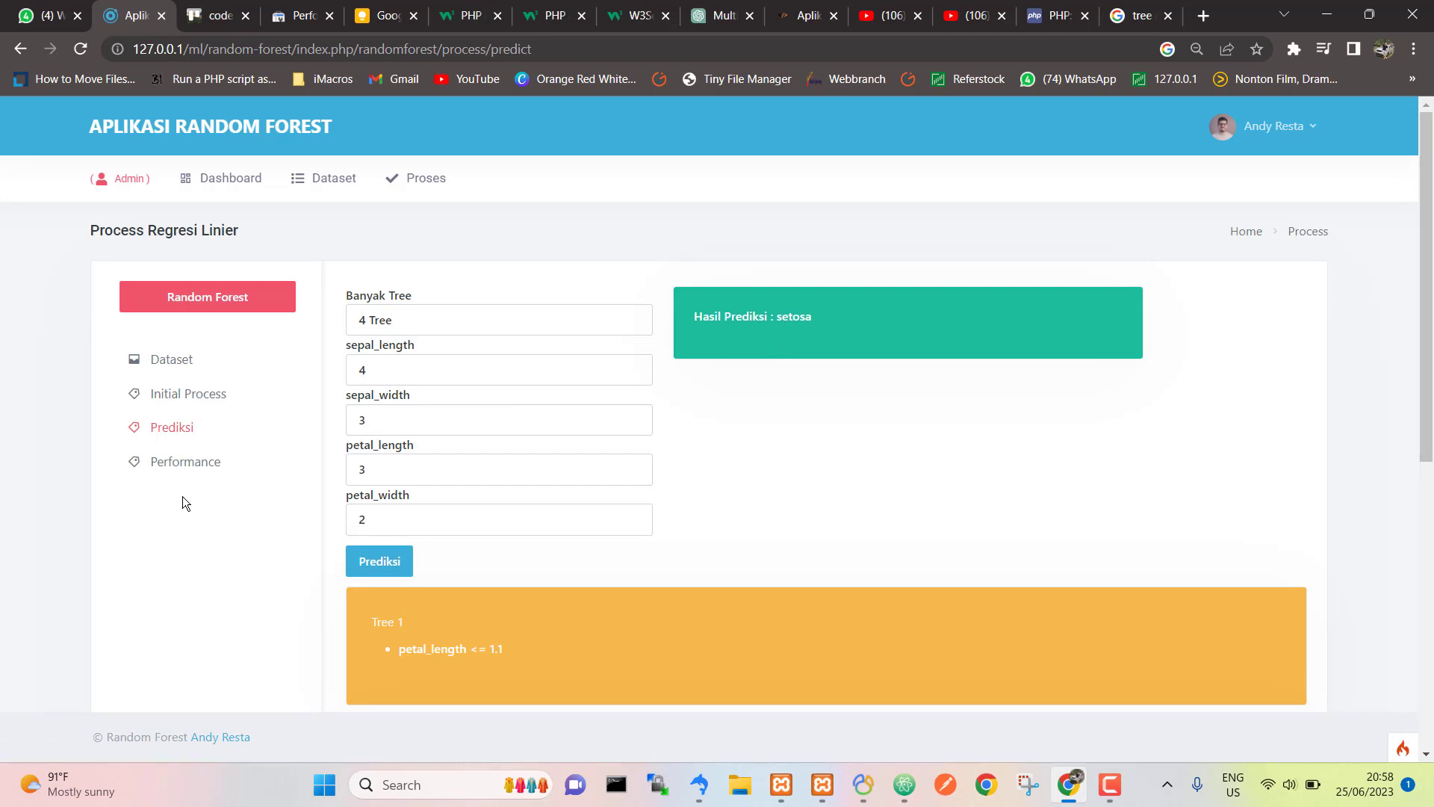
# Step: Run the Performance evaluation with 70% of the data used for training
pyautogui.click(186, 475)
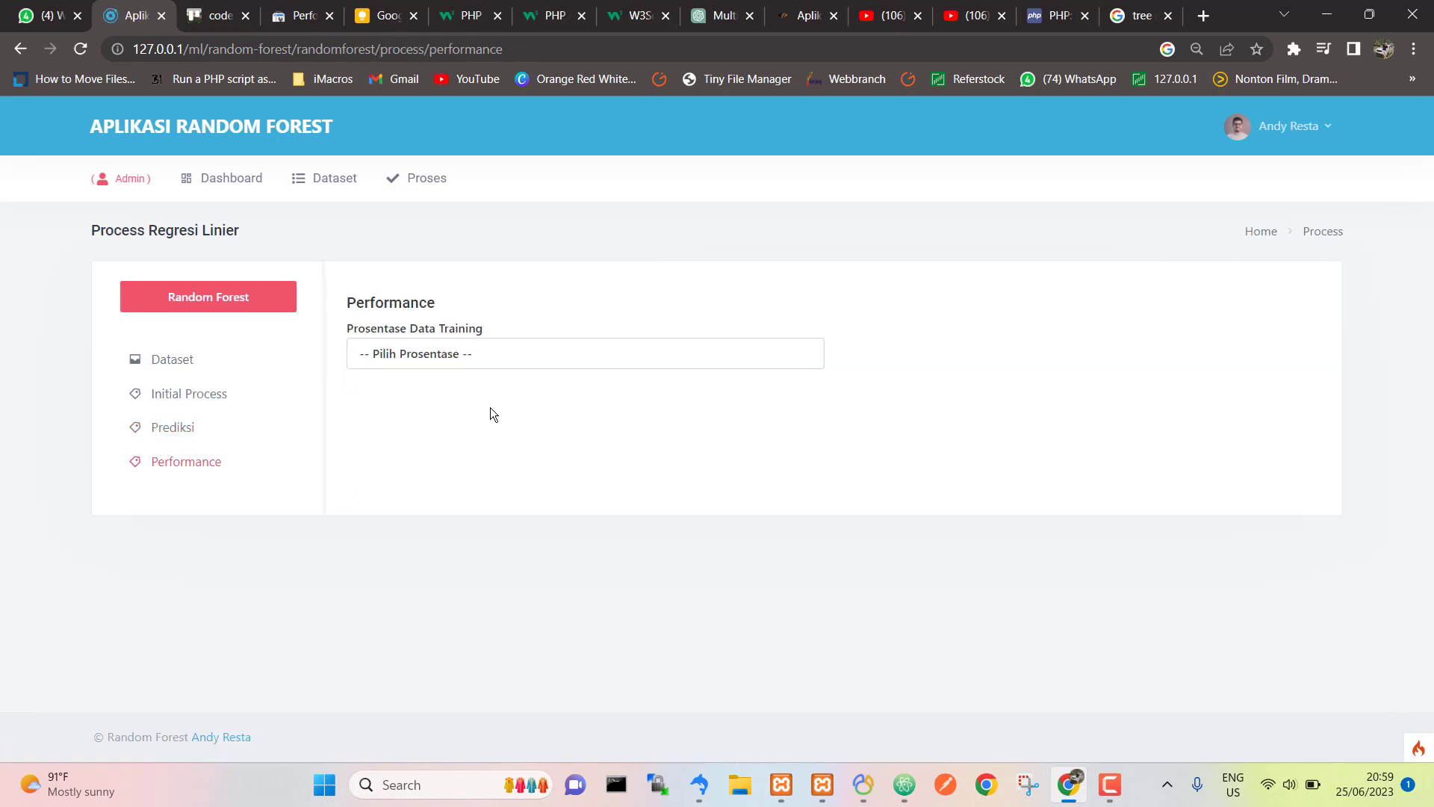
pyautogui.click(491, 355)
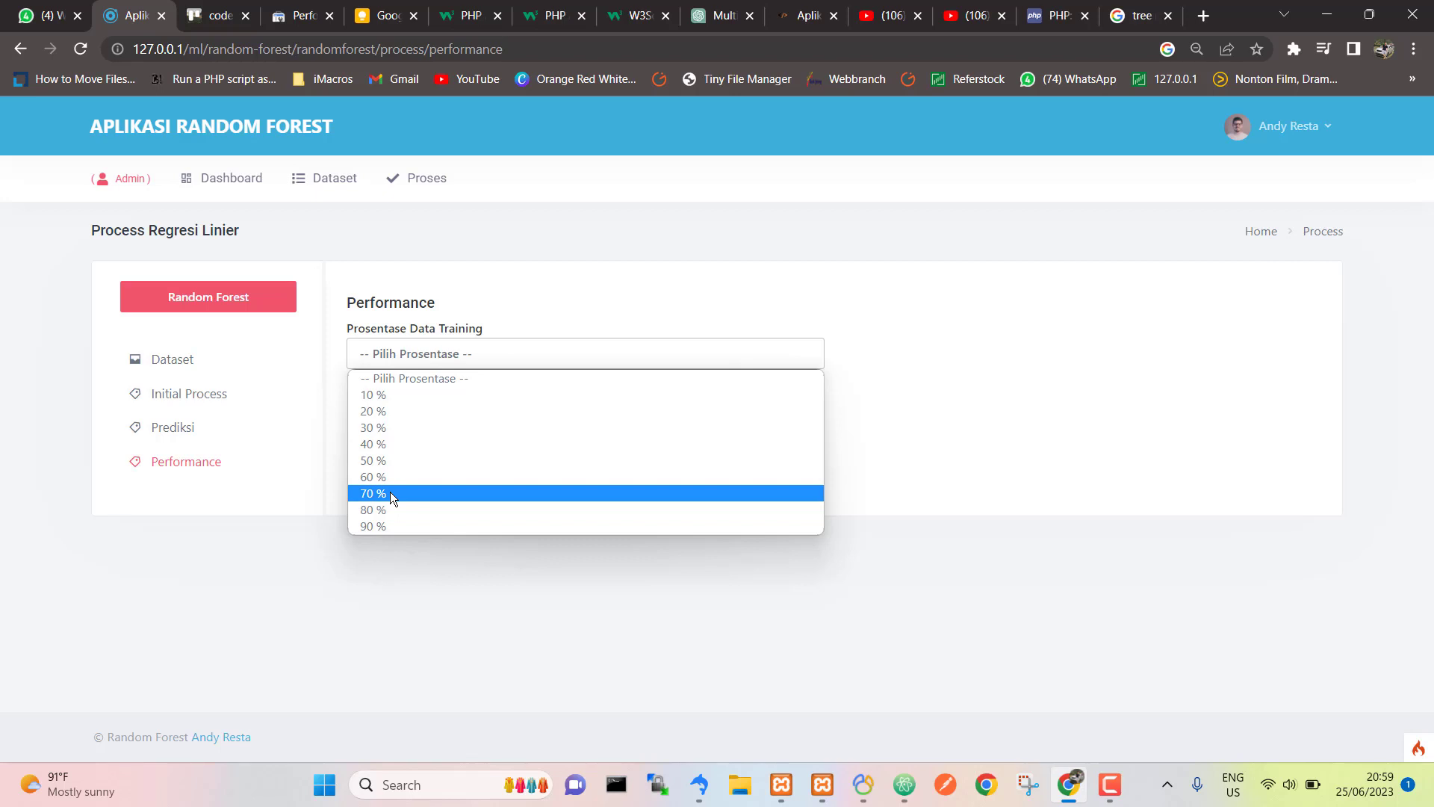
pyautogui.click(390, 493)
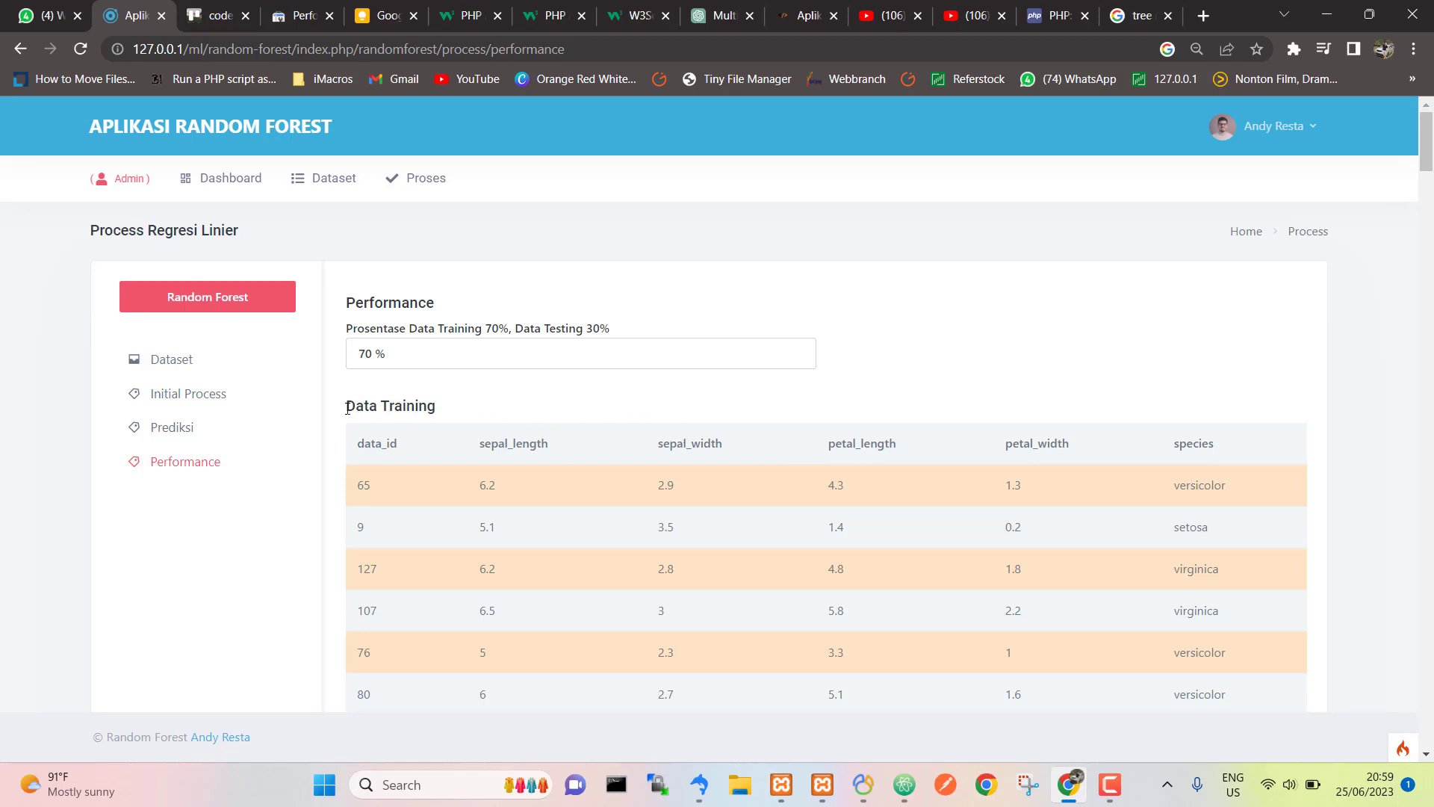
pyautogui.scroll(-5, 786, 484)
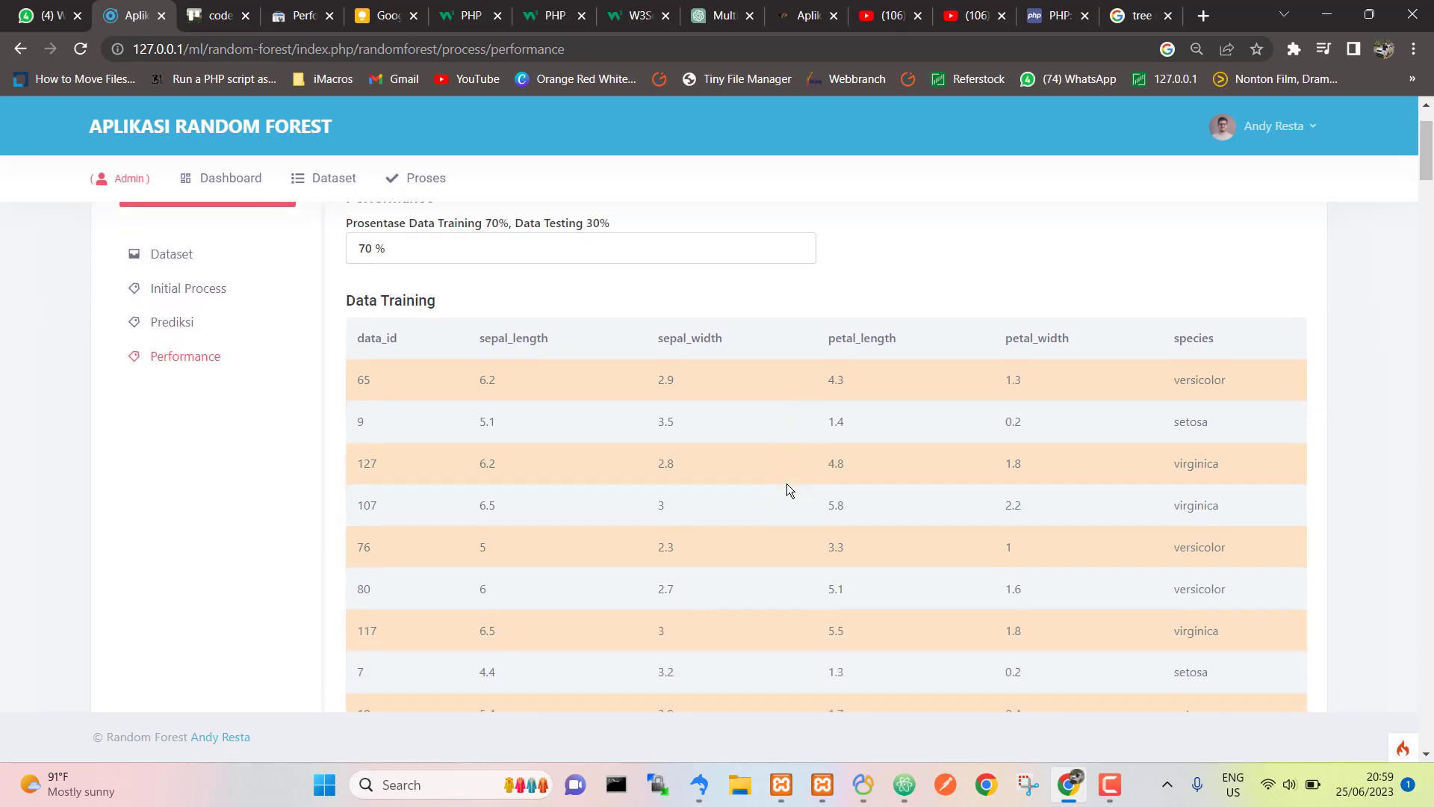
pyautogui.scroll(5, 787, 490)
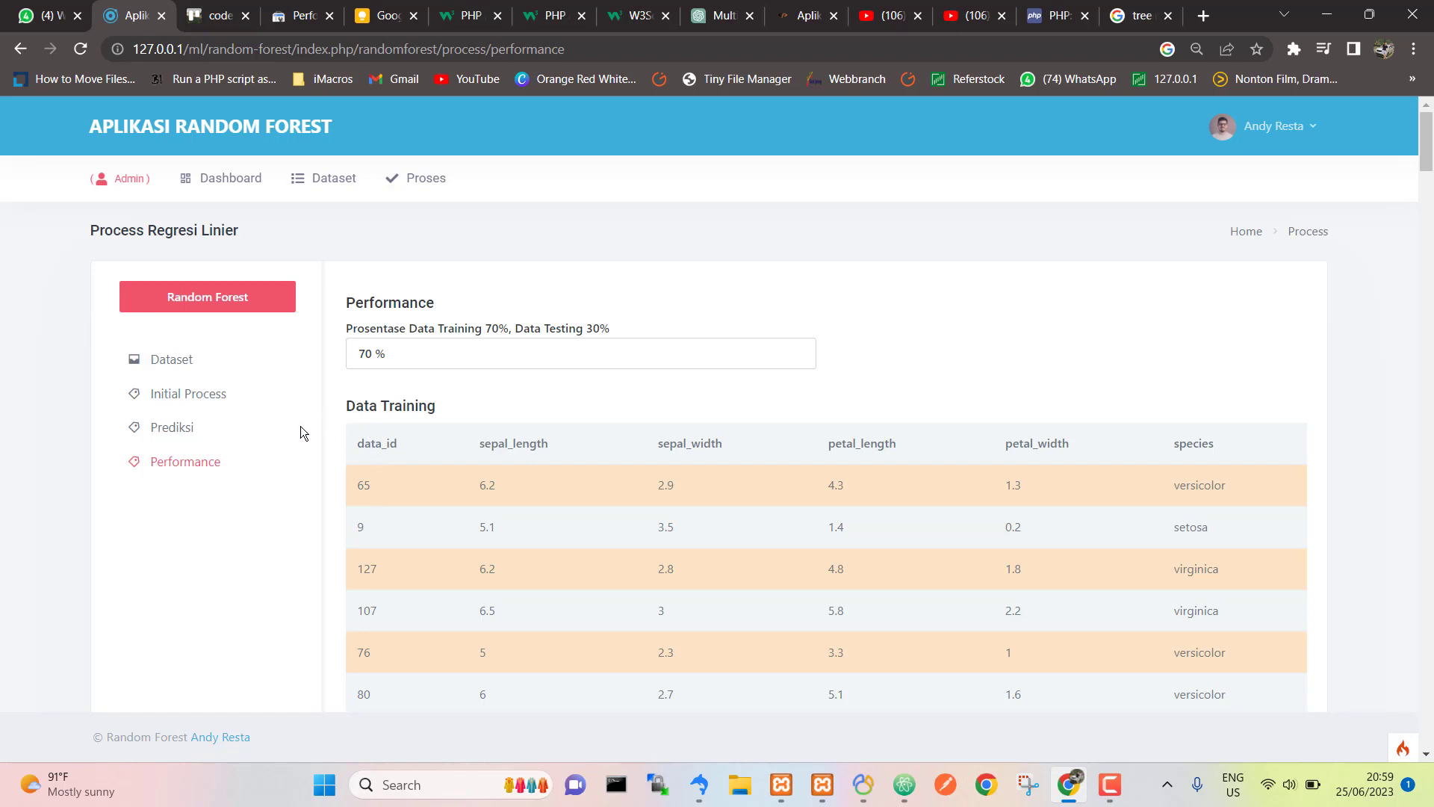
# Step: Check the iris Dataset page in a second tab, then return to the Performance results
pyautogui.middleClick(172, 362)
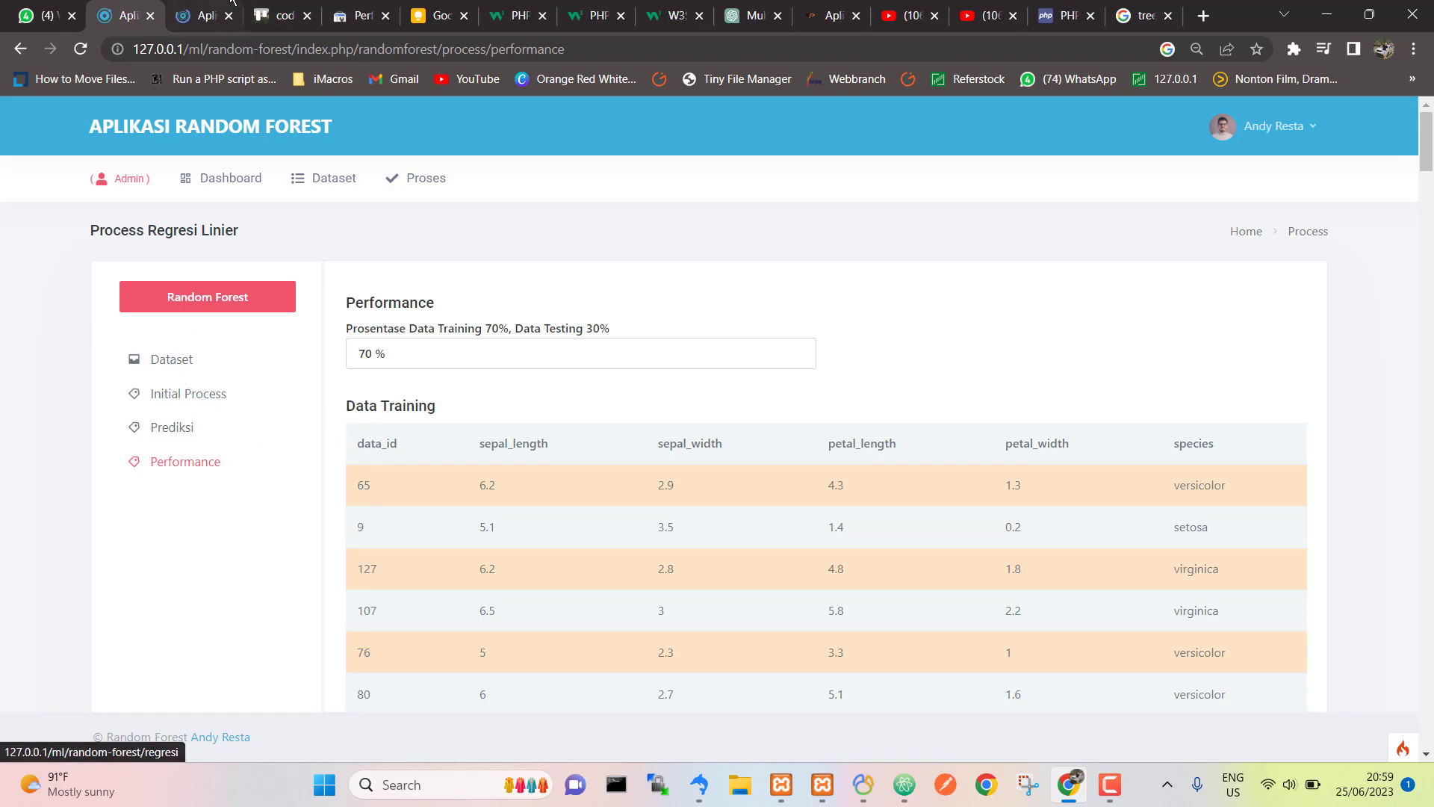
pyautogui.click(205, 14)
pyautogui.scroll(-20, 423, 447)
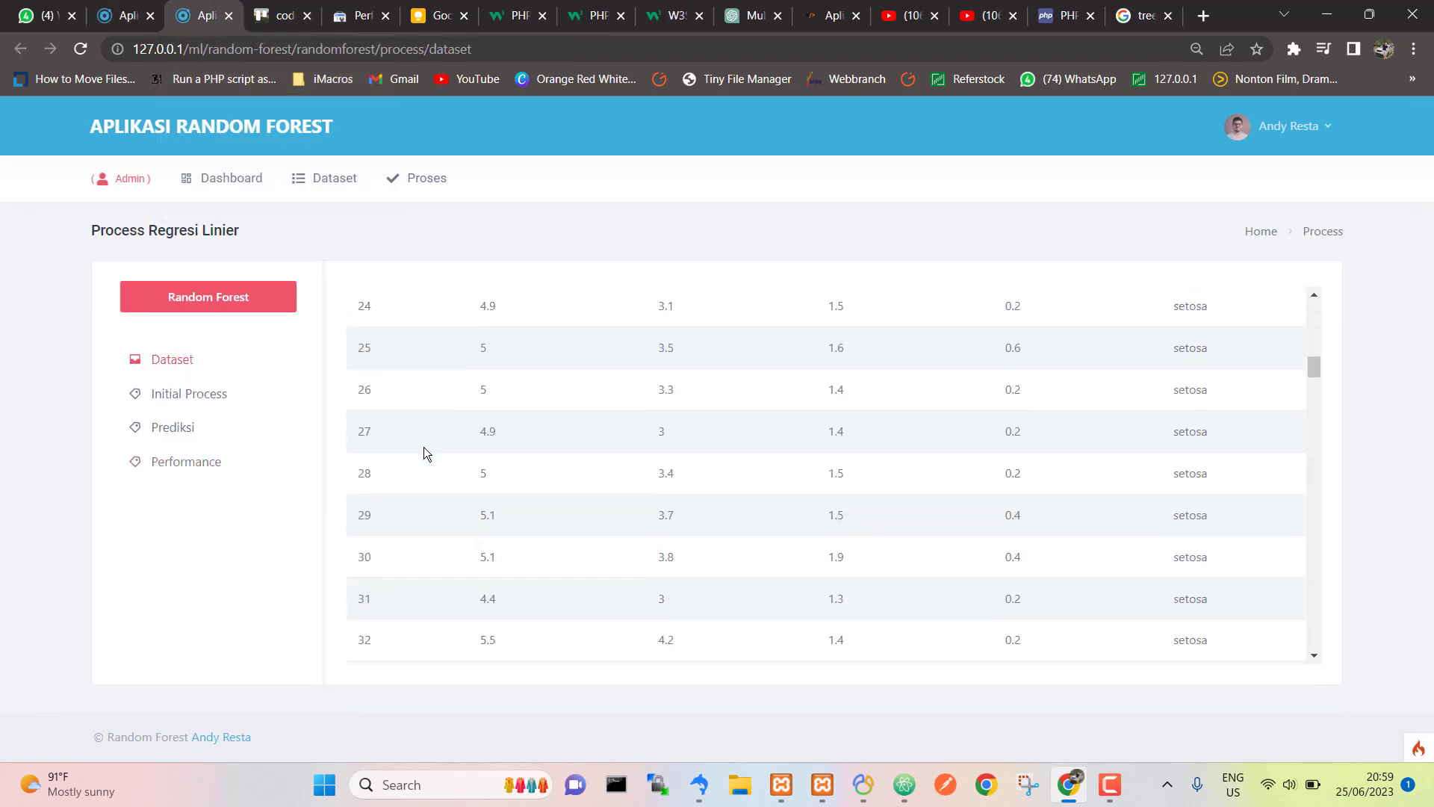
pyautogui.scroll(20, 424, 448)
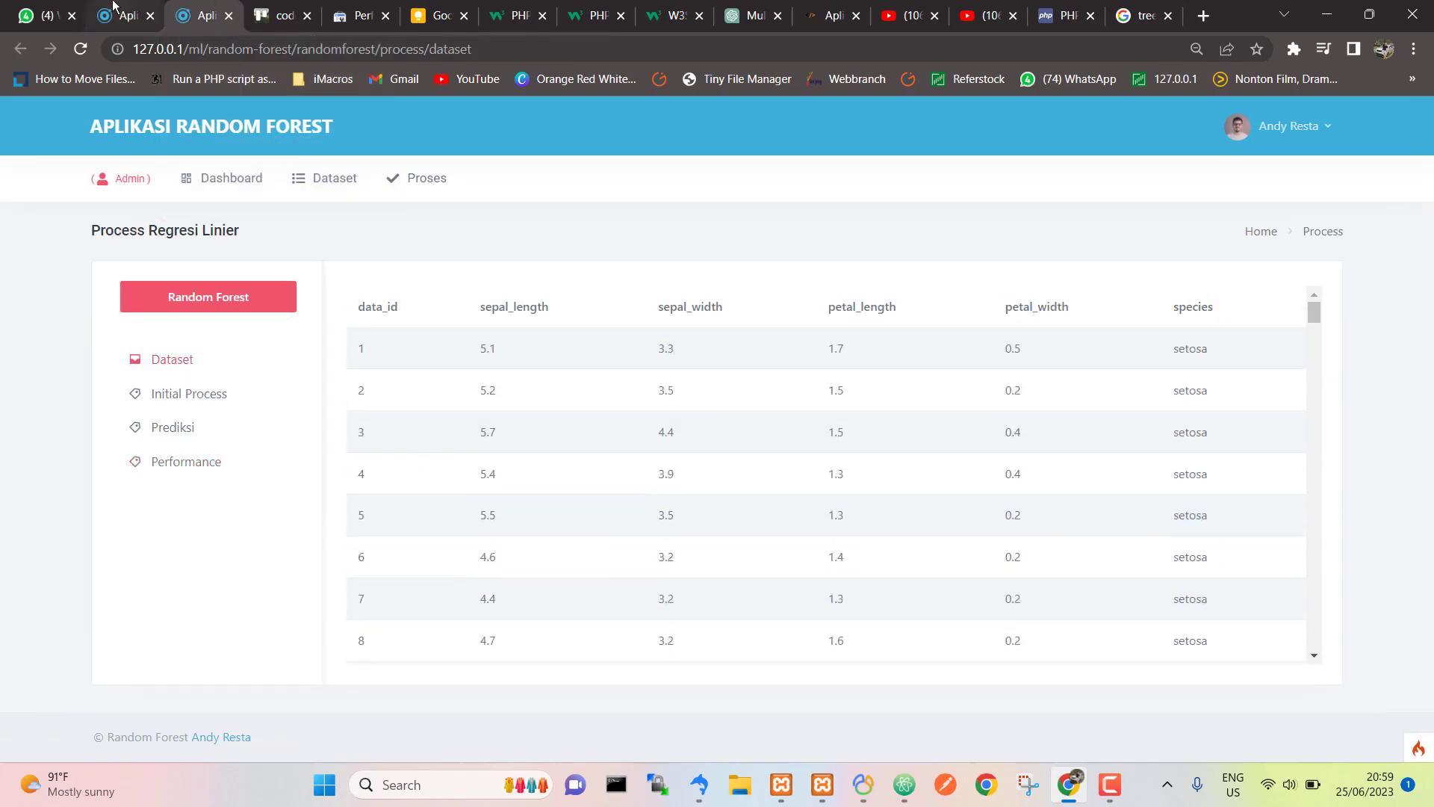
pyautogui.click(112, 8)
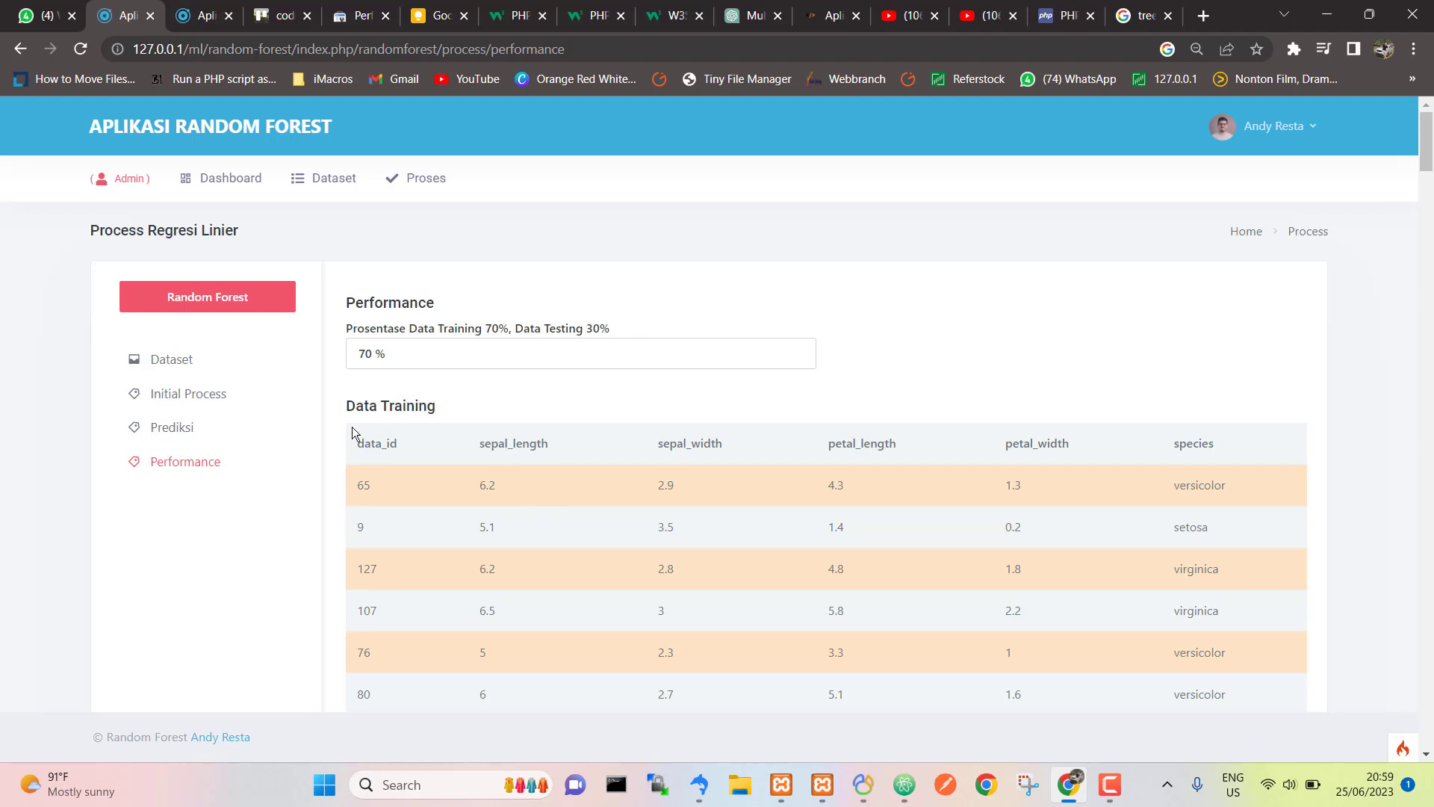
# Step: Scroll past the Data Training rows down to the Data Testing table with its predicted Hasil column
pyautogui.scroll(-1, 489, 527)
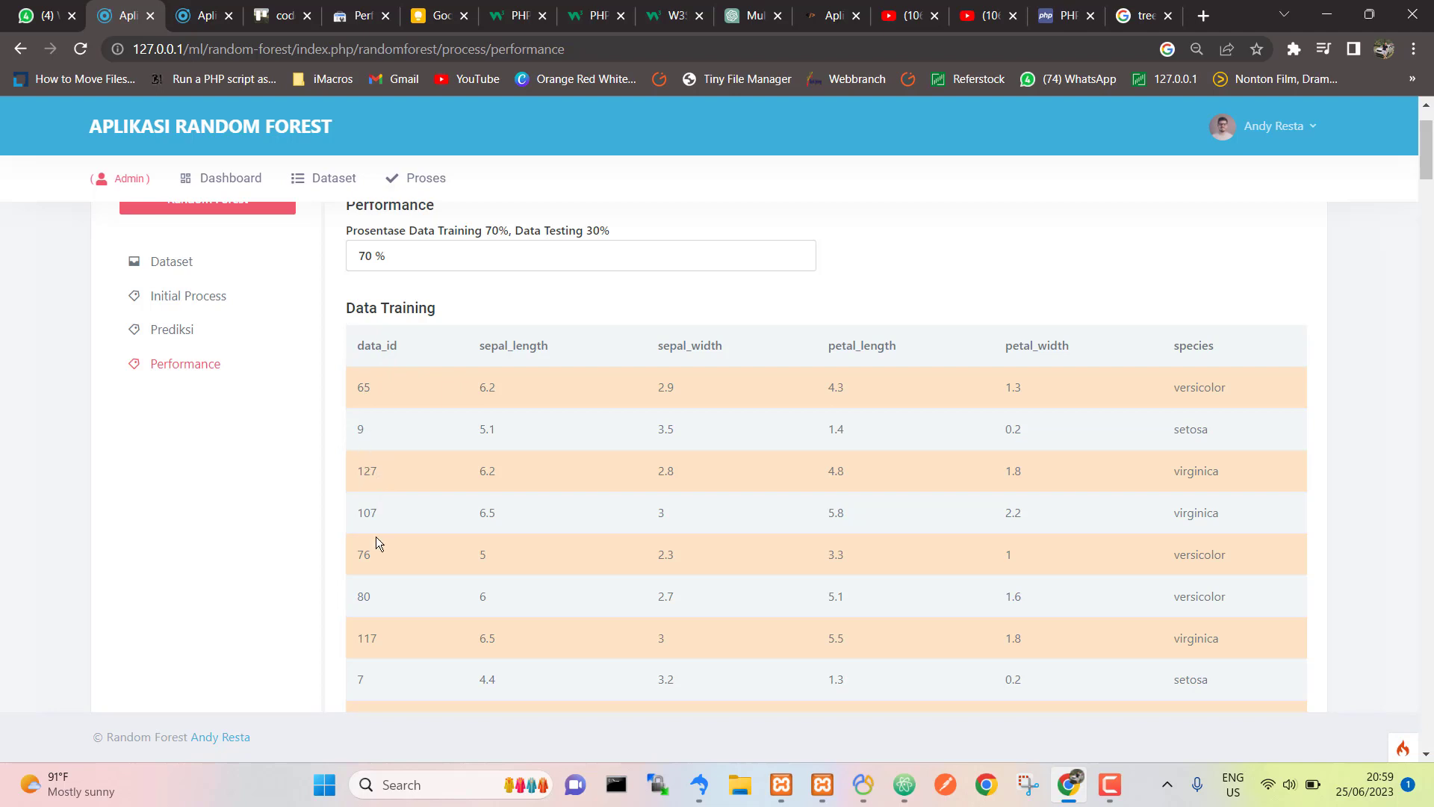
pyautogui.scroll(-3, 377, 538)
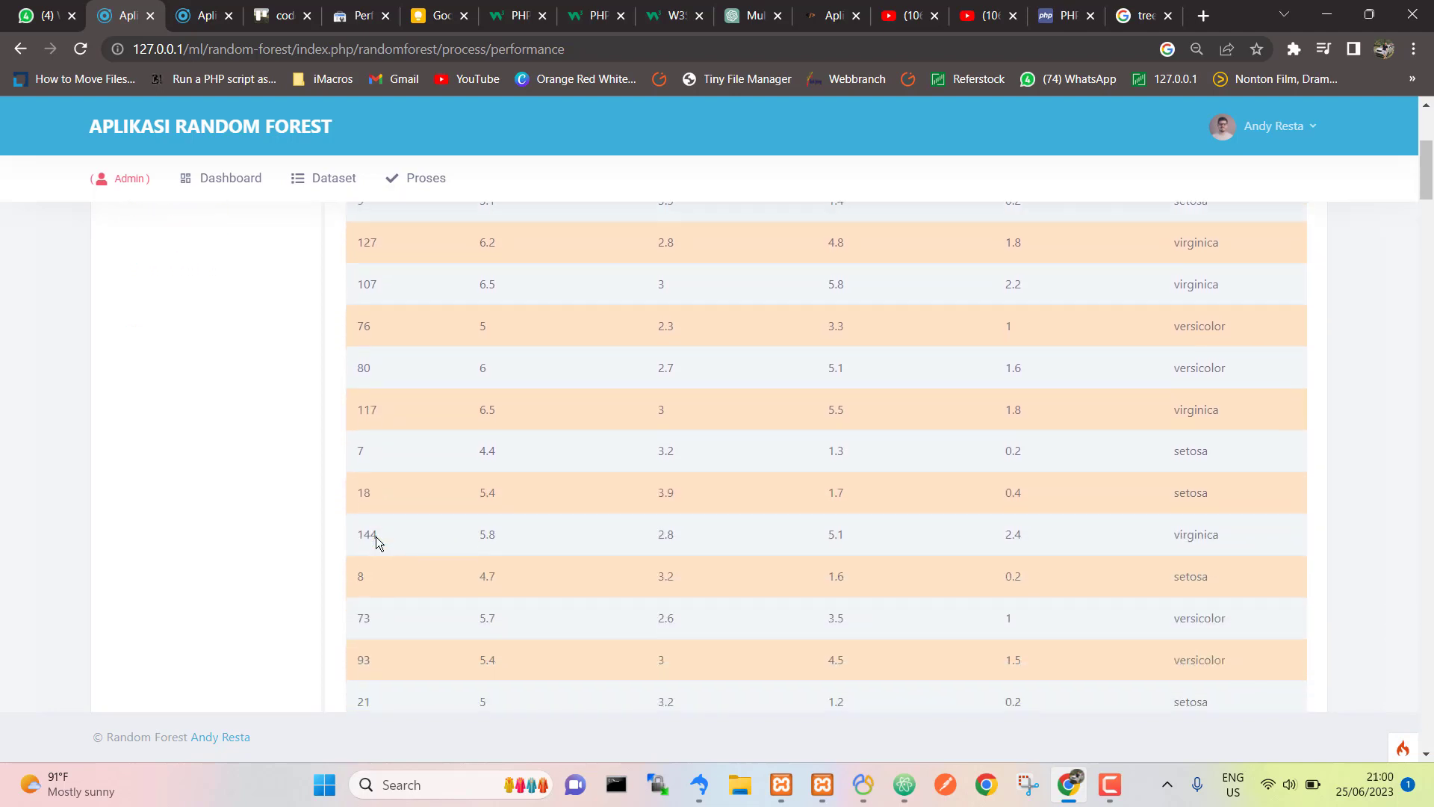
pyautogui.scroll(-2, 375, 538)
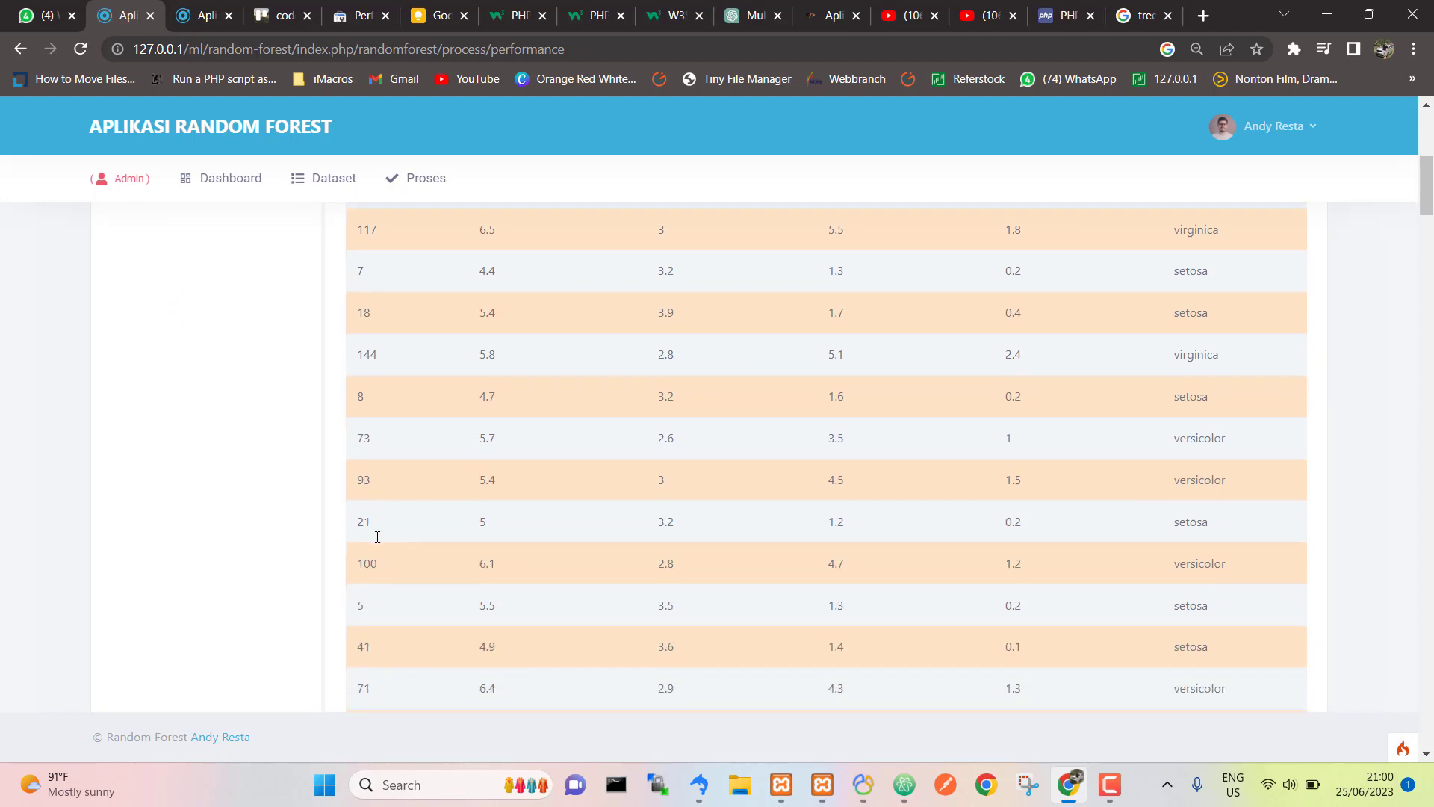
pyautogui.scroll(5, 376, 536)
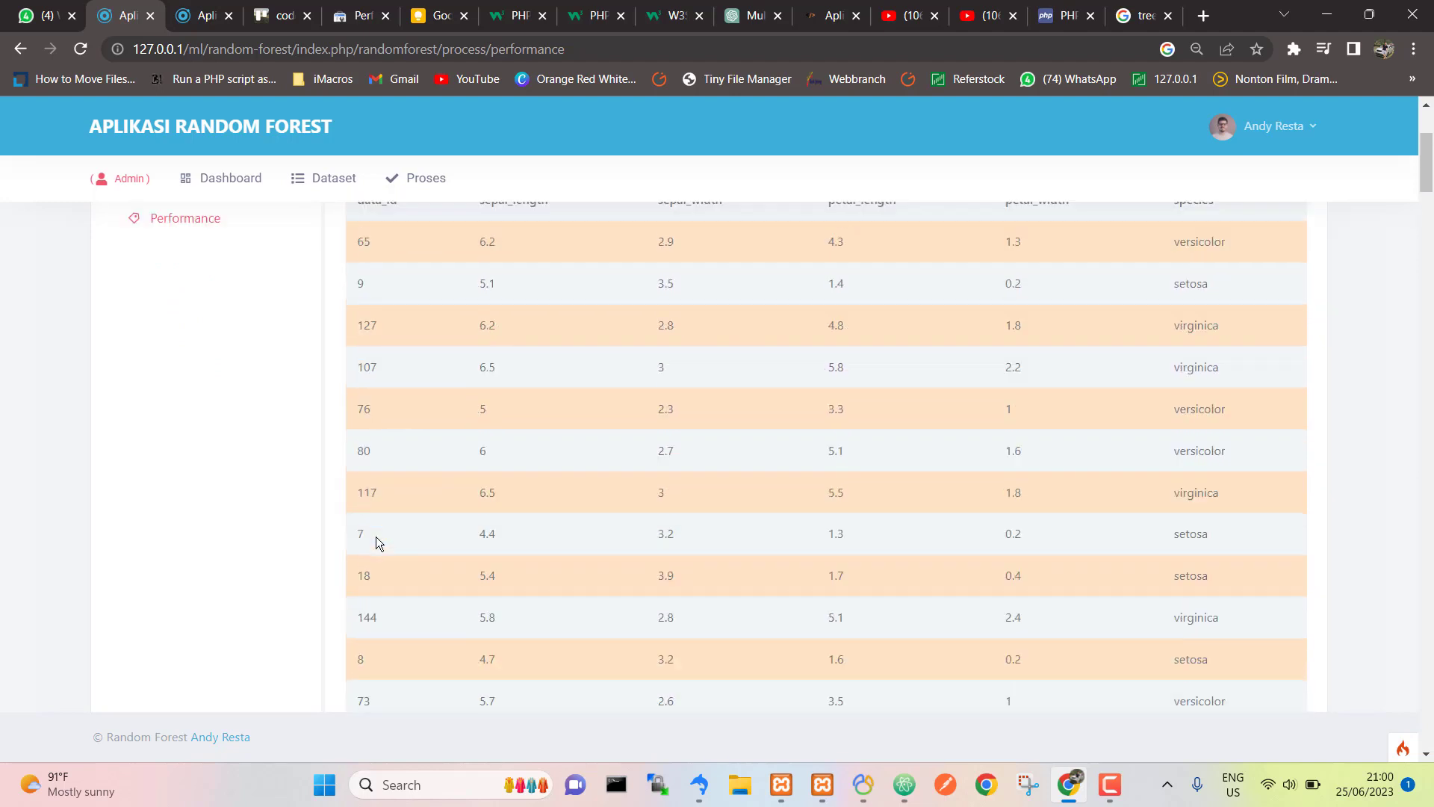
pyautogui.scroll(-3, 376, 536)
pyautogui.scroll(-7, 376, 536)
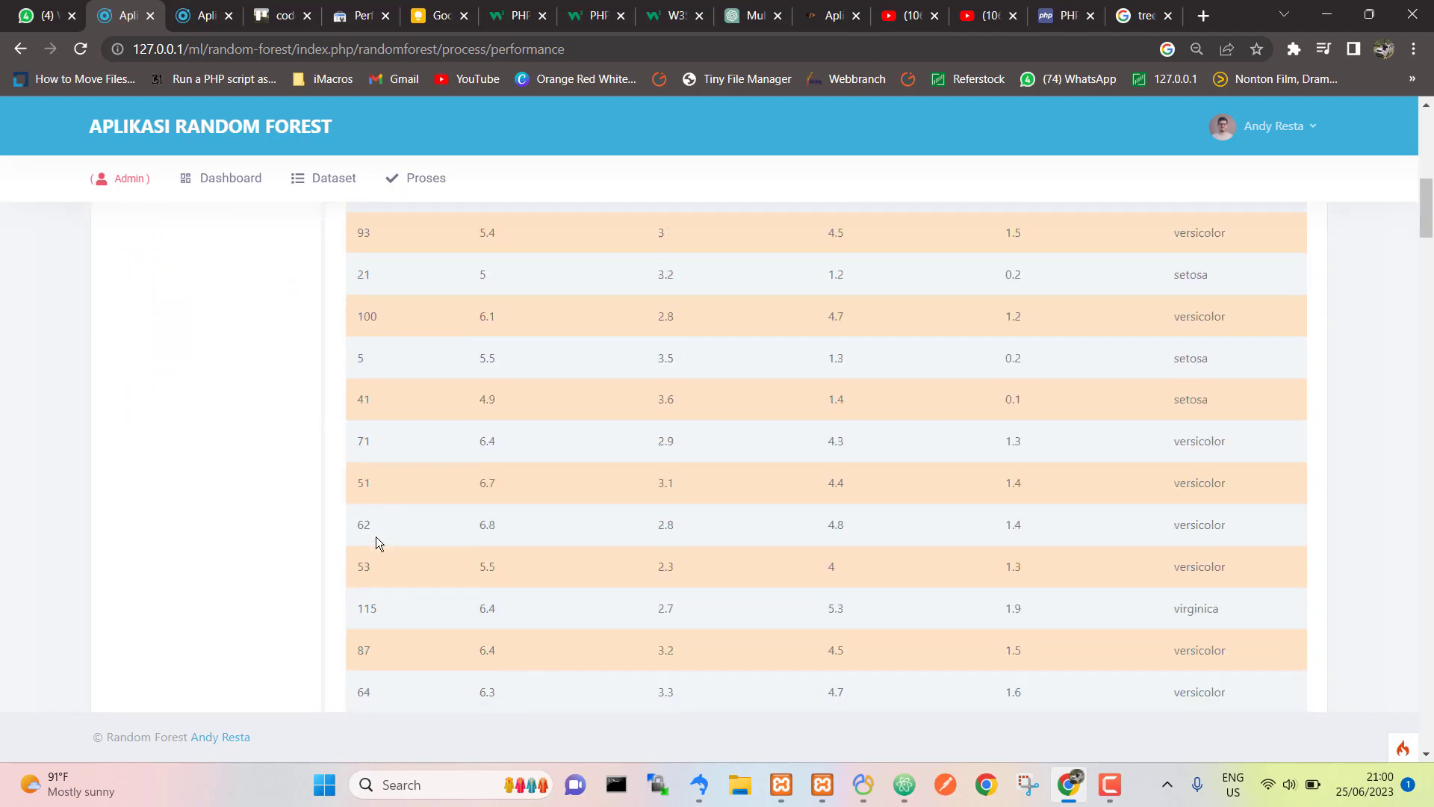
pyautogui.scroll(12, 375, 536)
pyautogui.scroll(-10, 376, 538)
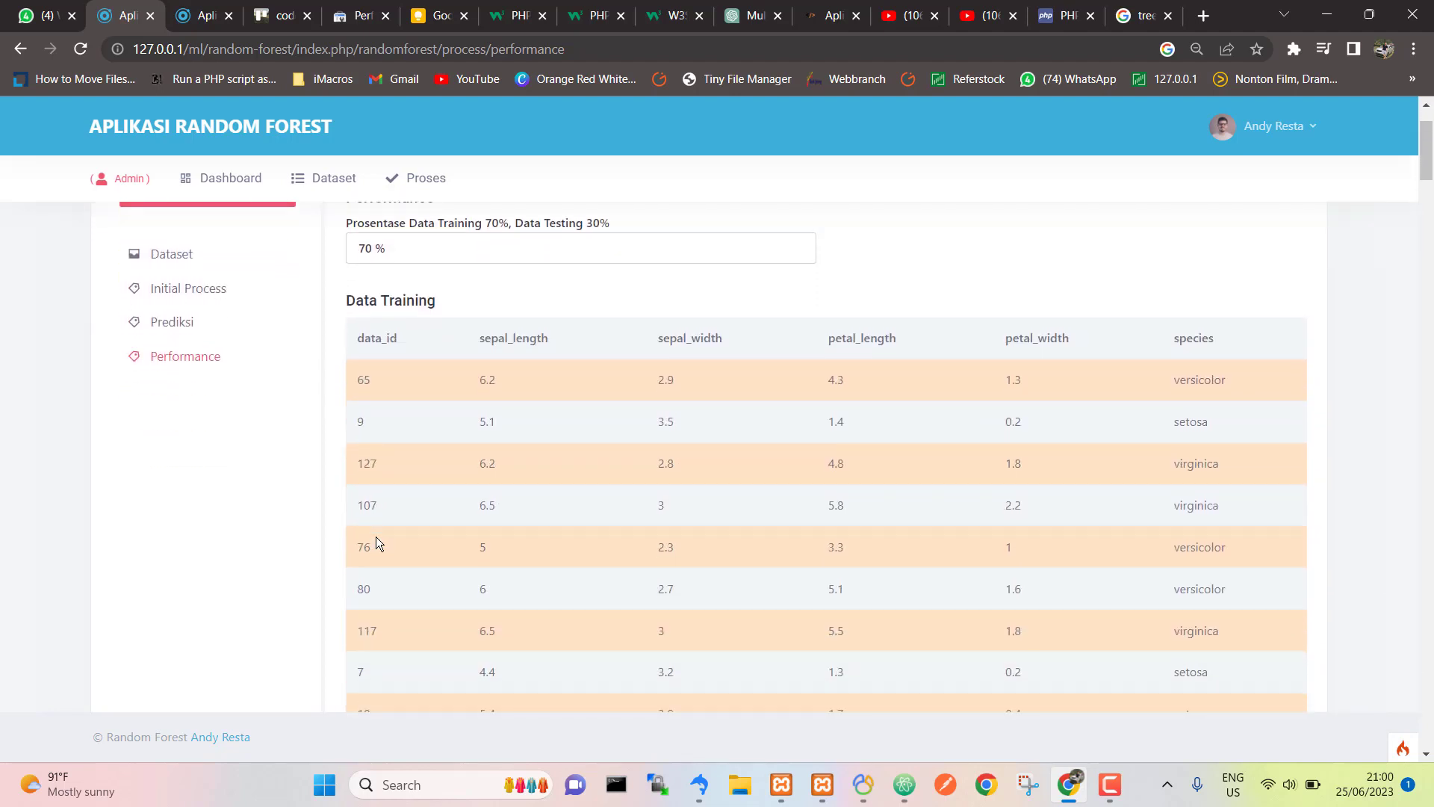
pyautogui.scroll(-10, 376, 538)
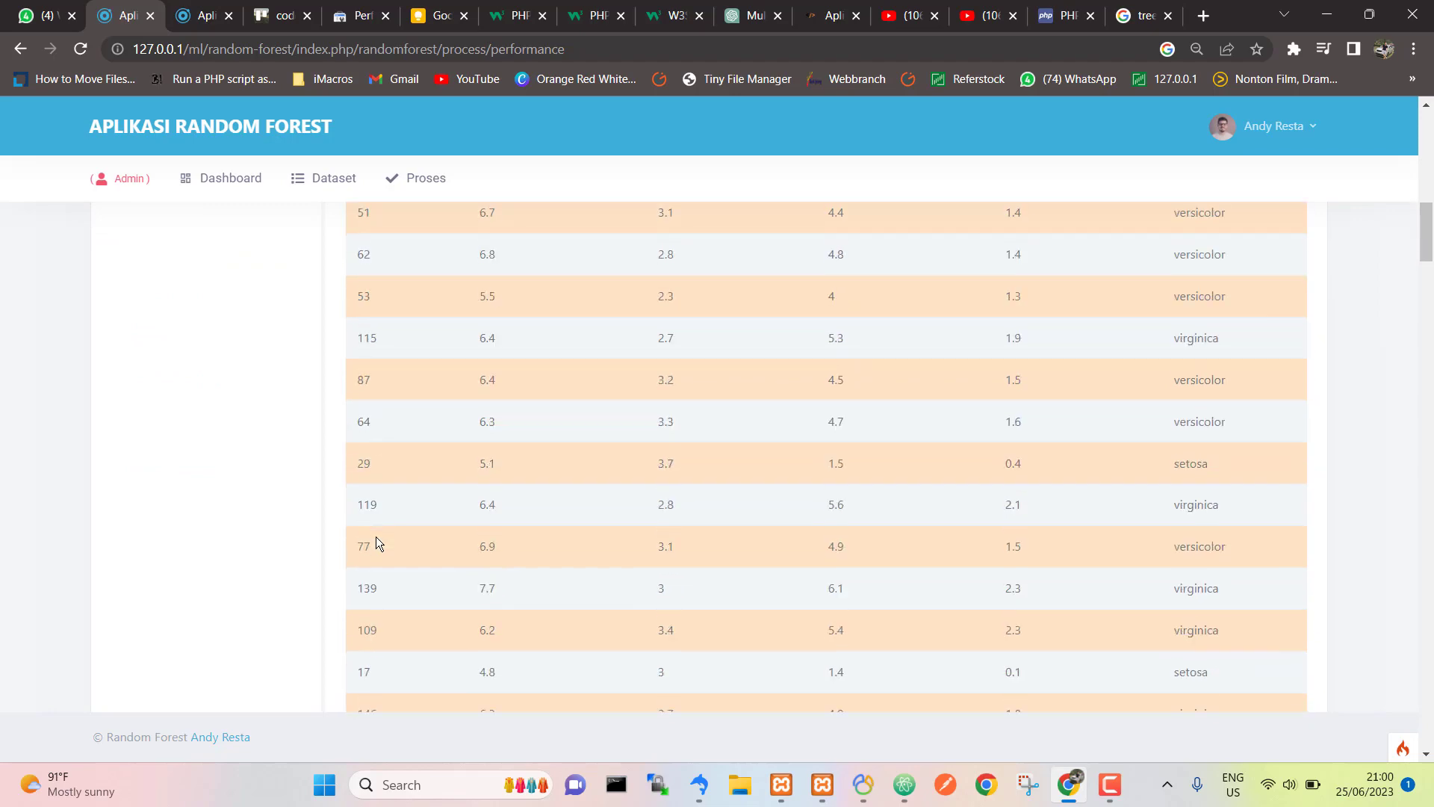
pyautogui.scroll(-10, 376, 538)
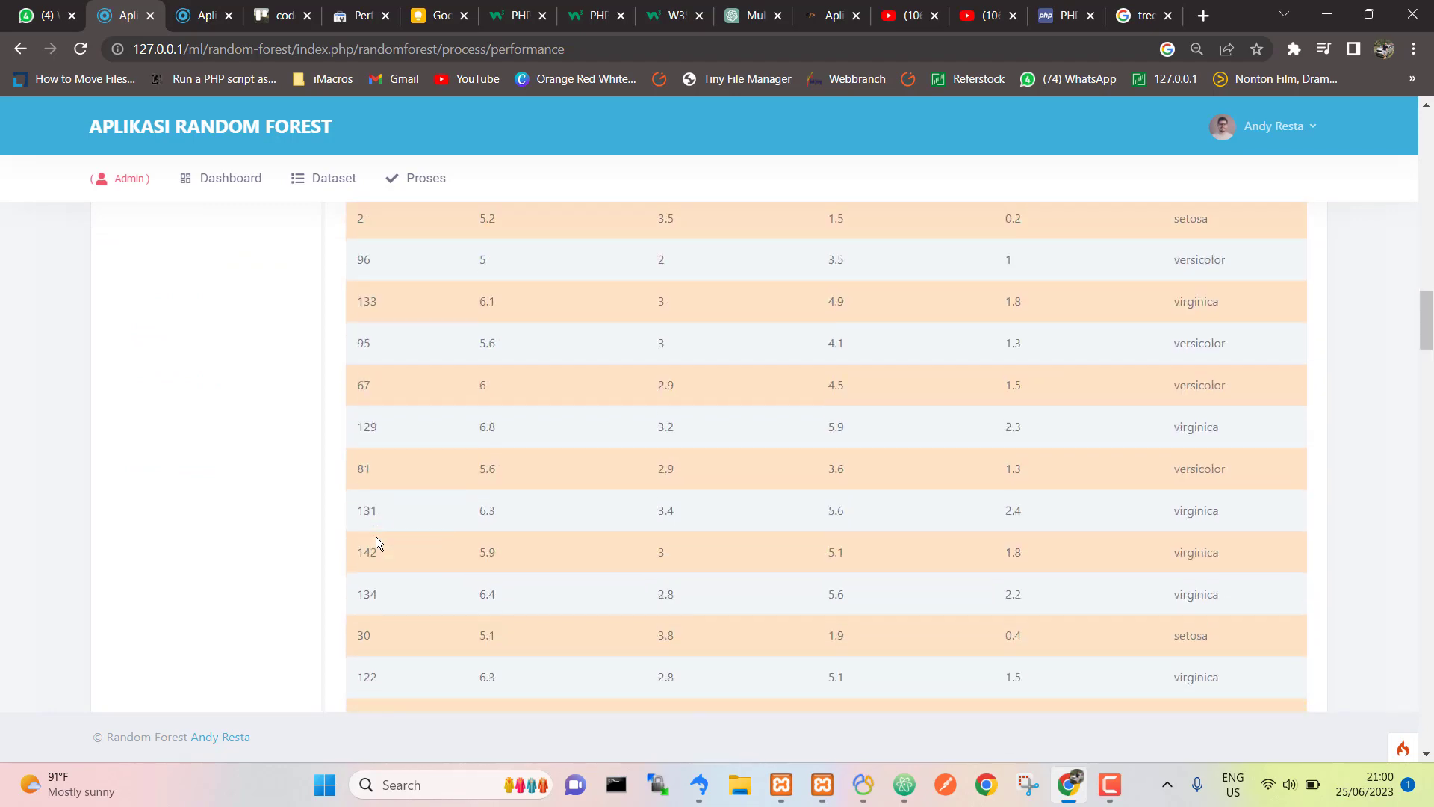
pyautogui.scroll(-10, 375, 536)
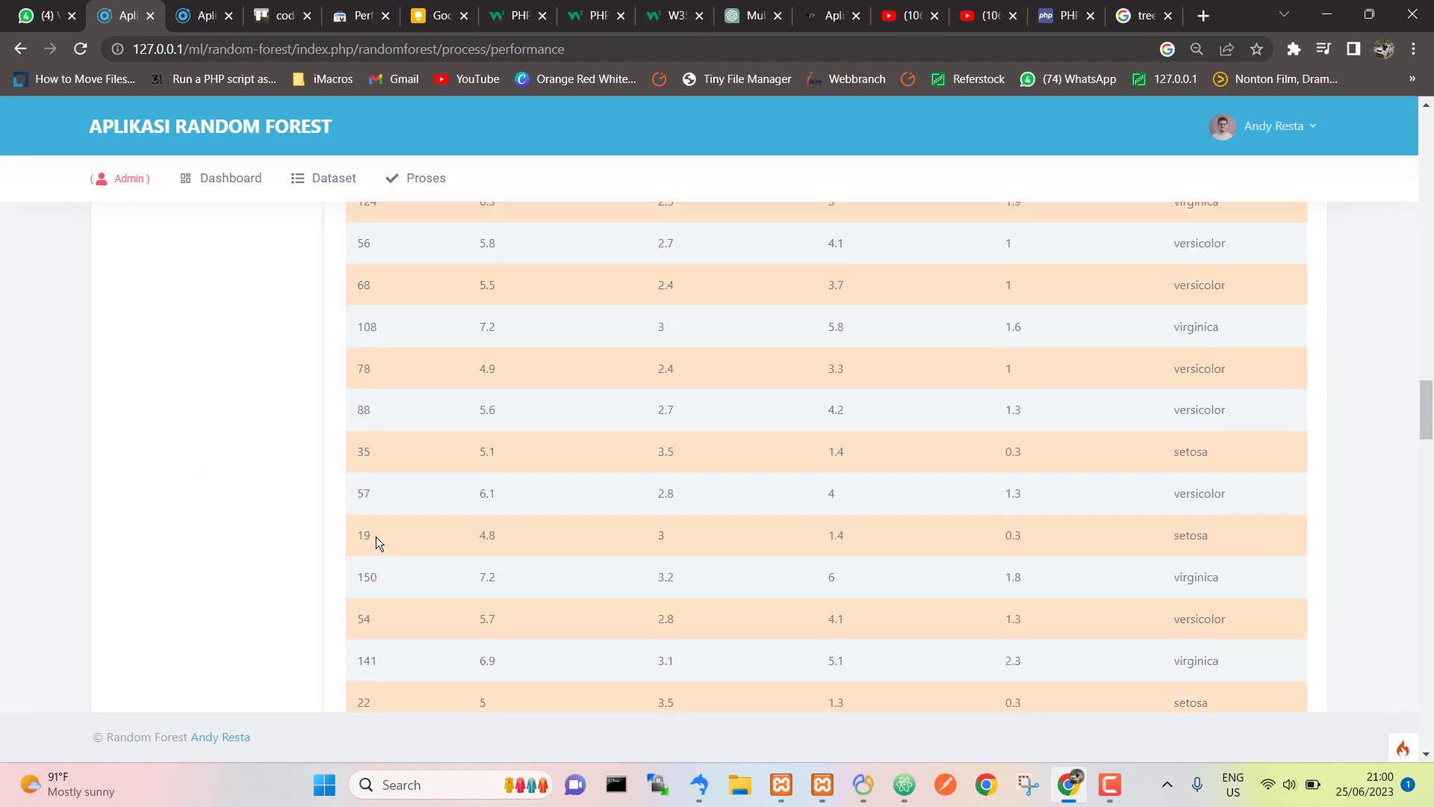
pyautogui.scroll(-4, 375, 536)
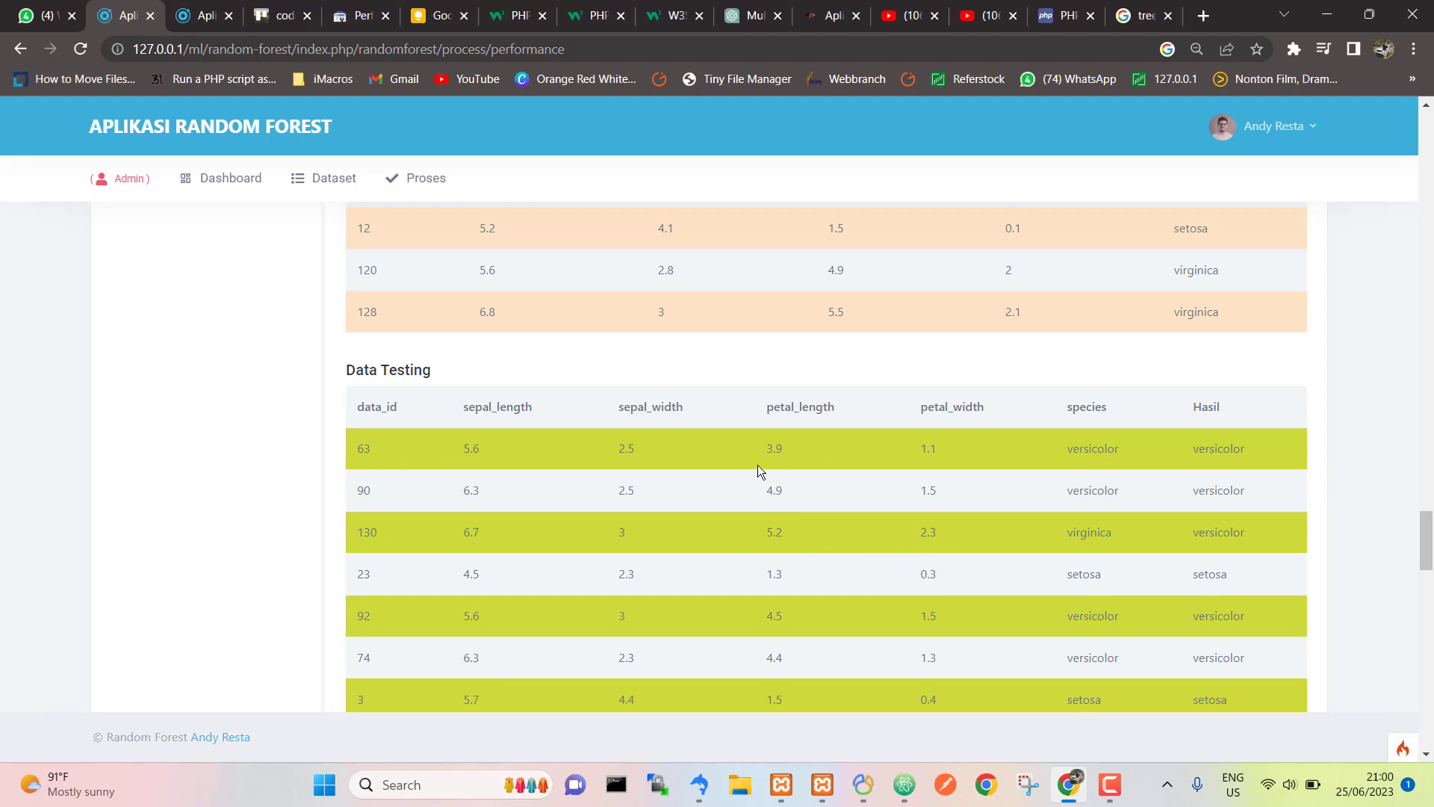
# Step: Compare actual species with predicted Hasil for test rows 63 and 90
pyautogui.scroll(2, 758, 464)
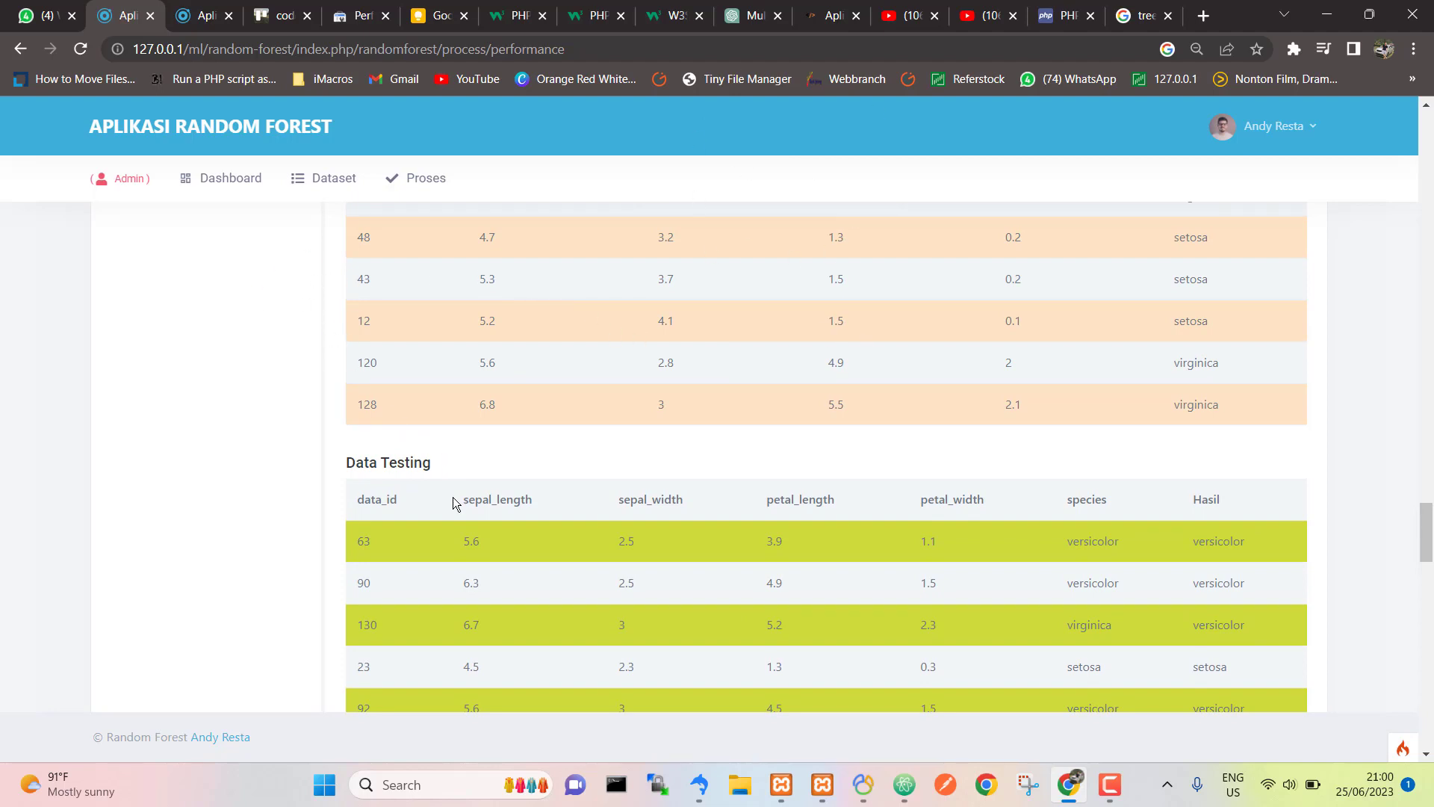
pyautogui.scroll(-1, 453, 497)
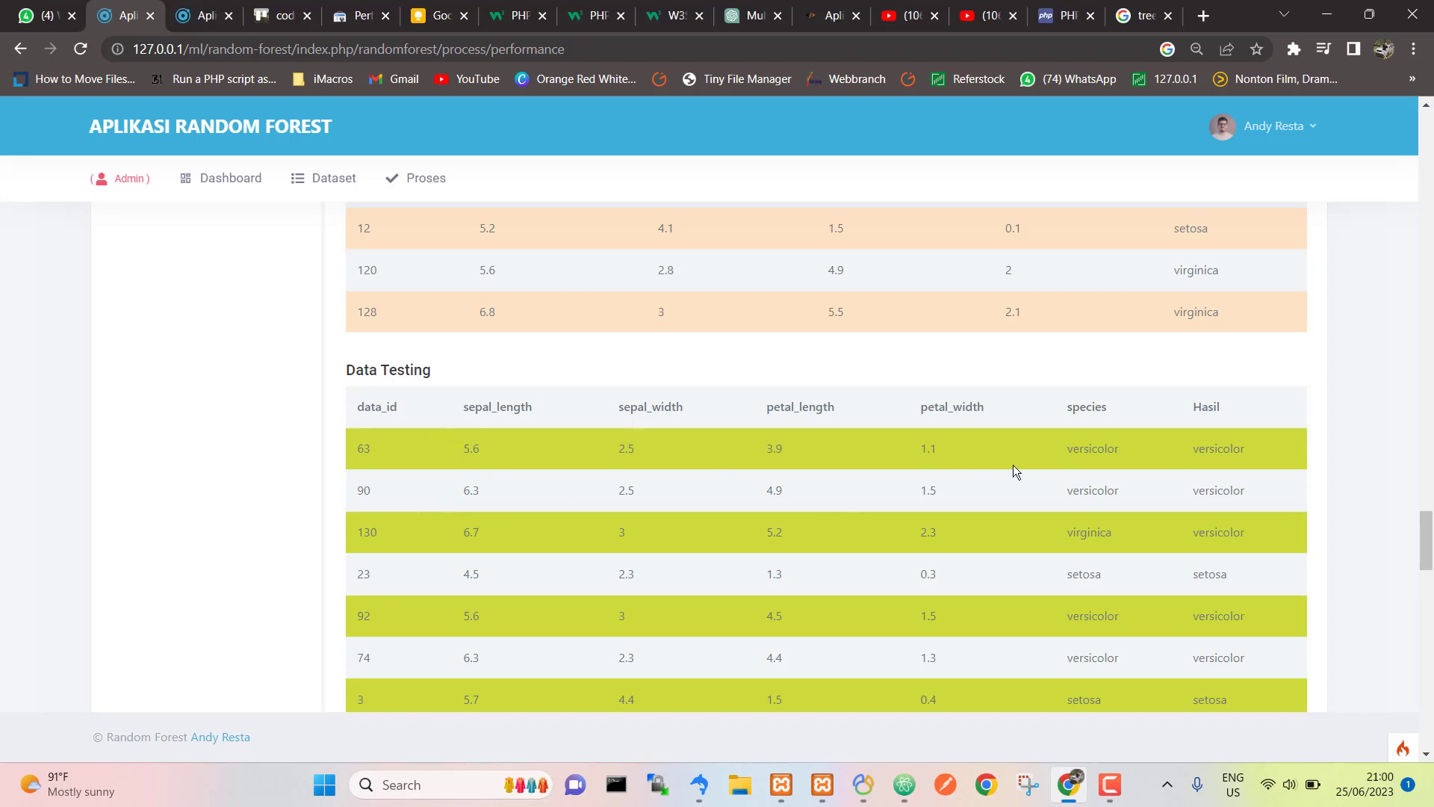
pyautogui.doubleClick(1092, 448)
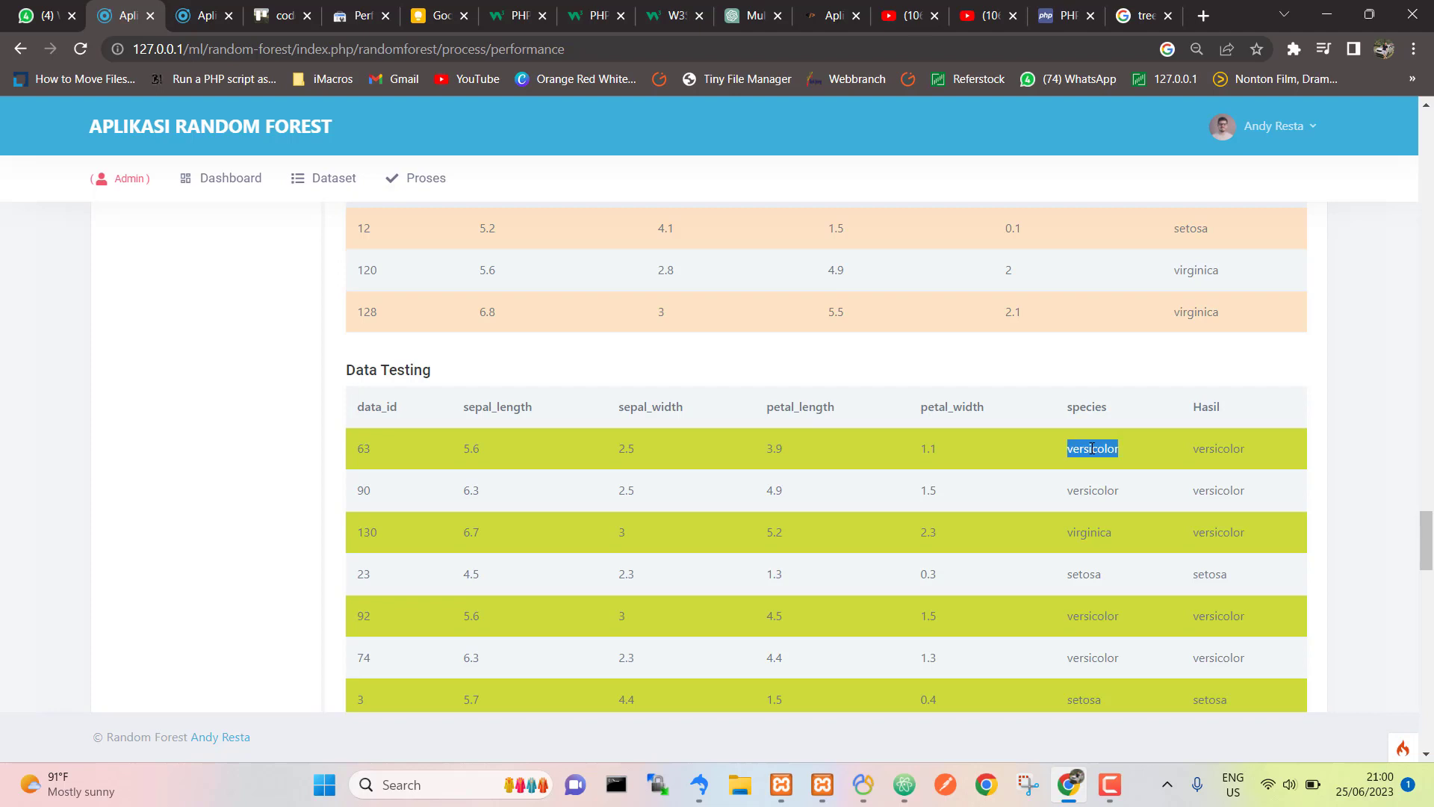
pyautogui.doubleClick(1209, 447)
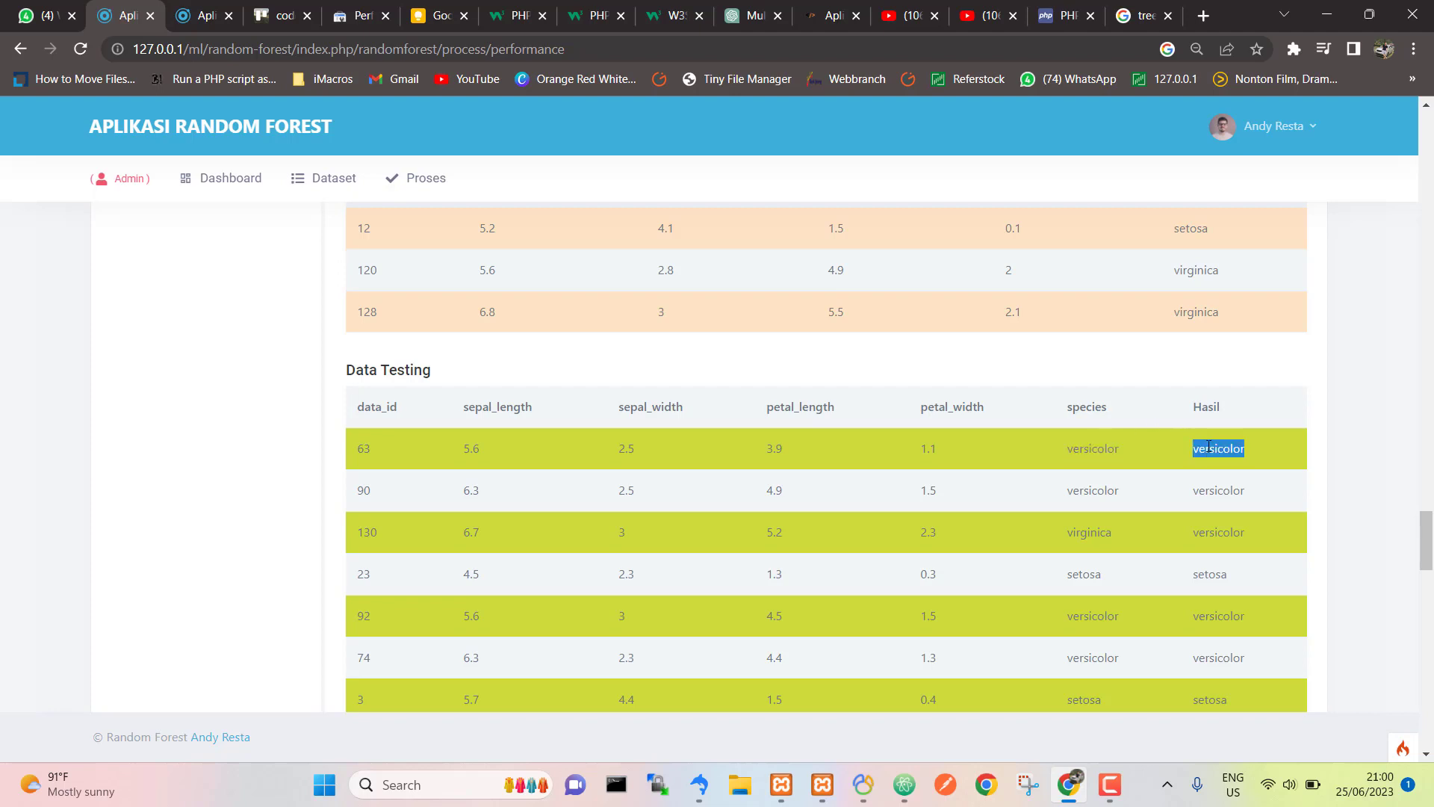
pyautogui.doubleClick(1108, 492)
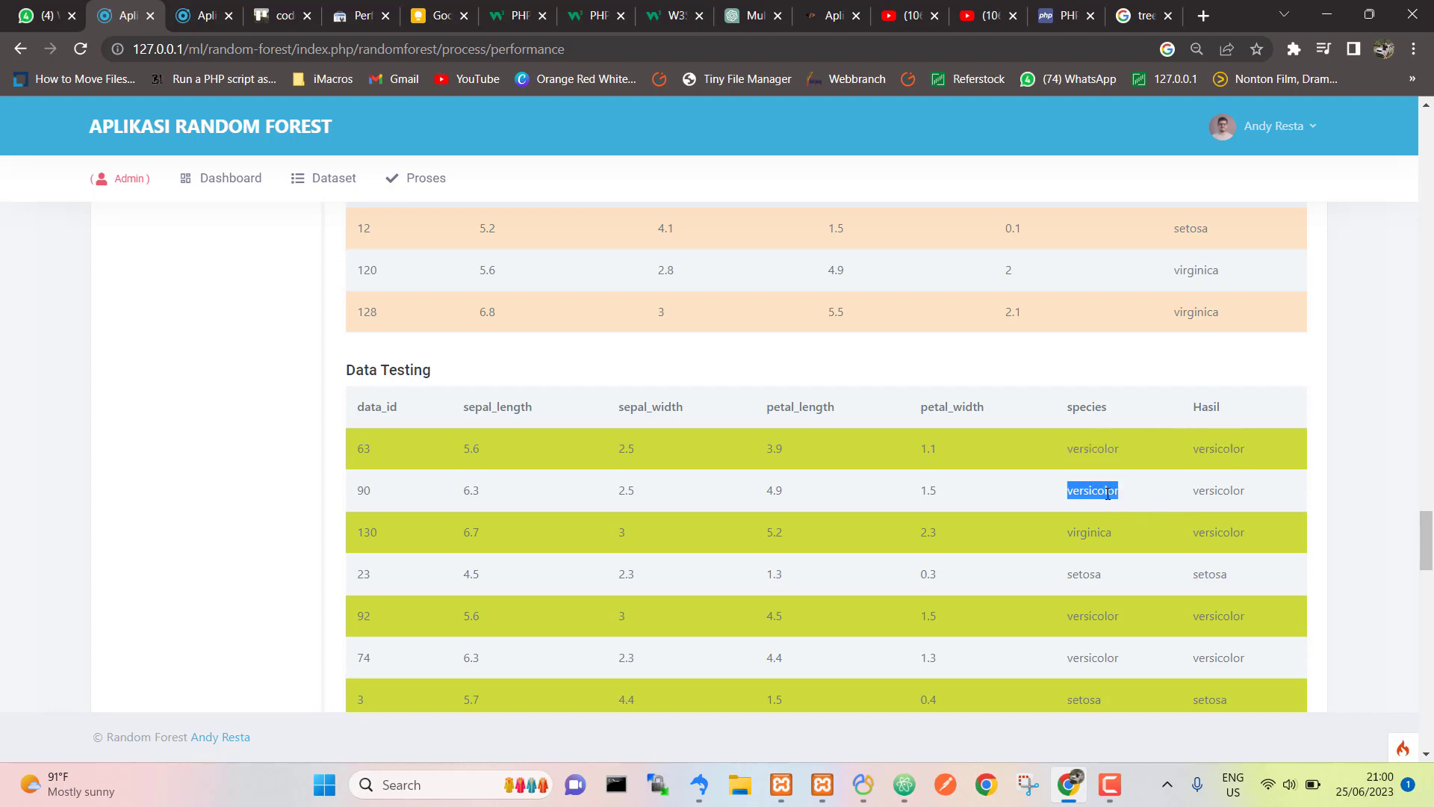
pyautogui.doubleClick(1214, 489)
# Step: Note row 130's virginica predicted as versicolor, then reach the confusion matrix and 95.56% accuracy
pyautogui.scroll(-1, 1195, 490)
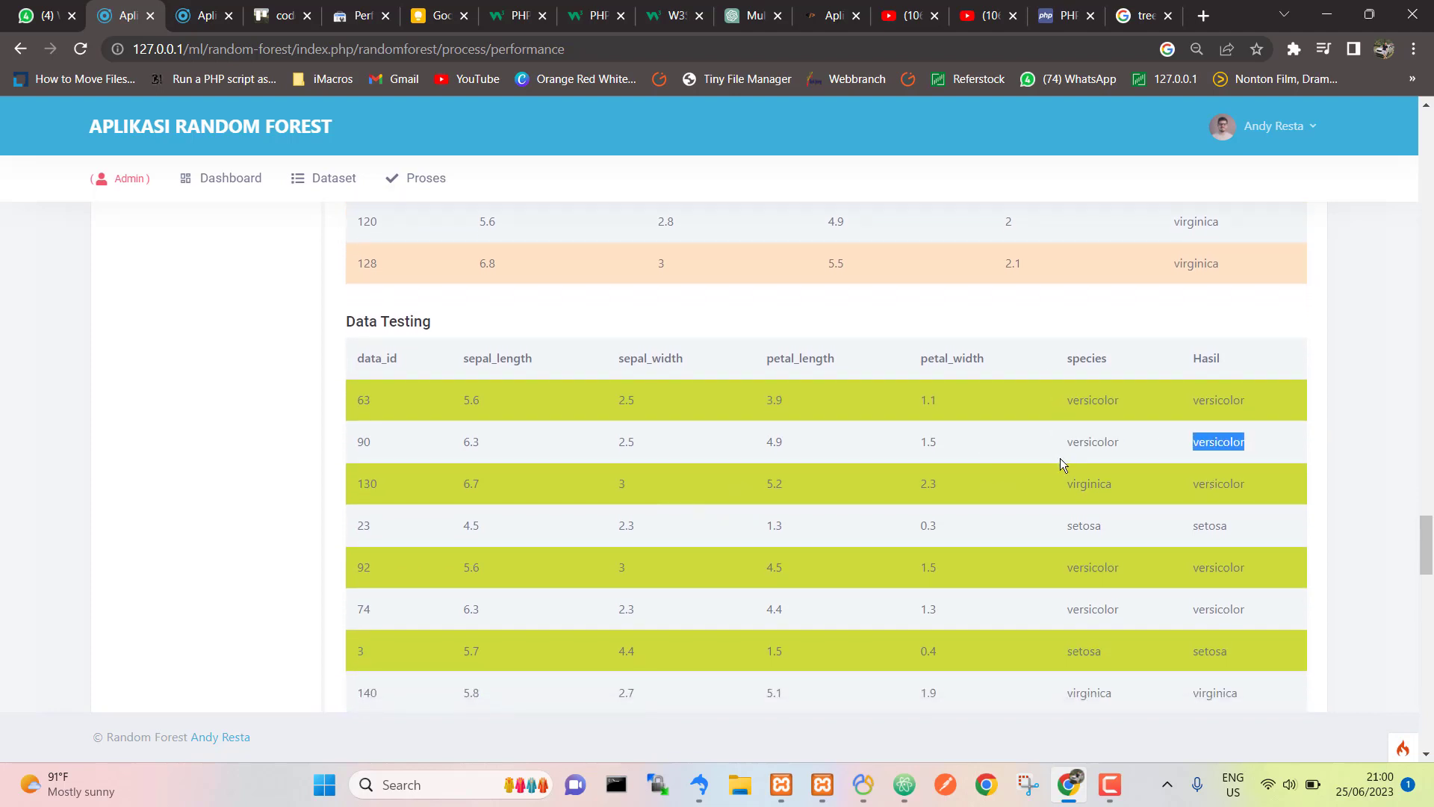
pyautogui.doubleClick(1079, 483)
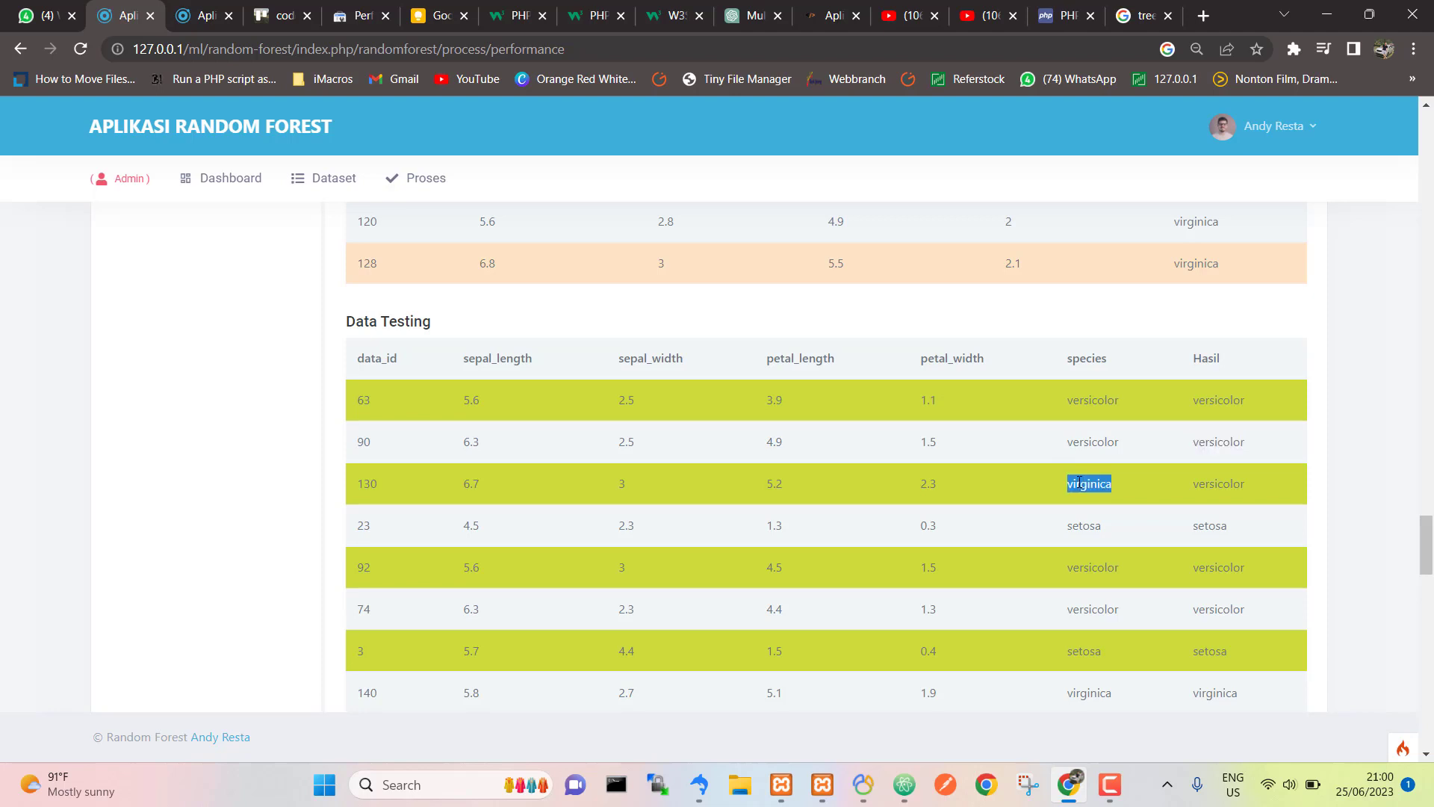
pyautogui.doubleClick(1212, 479)
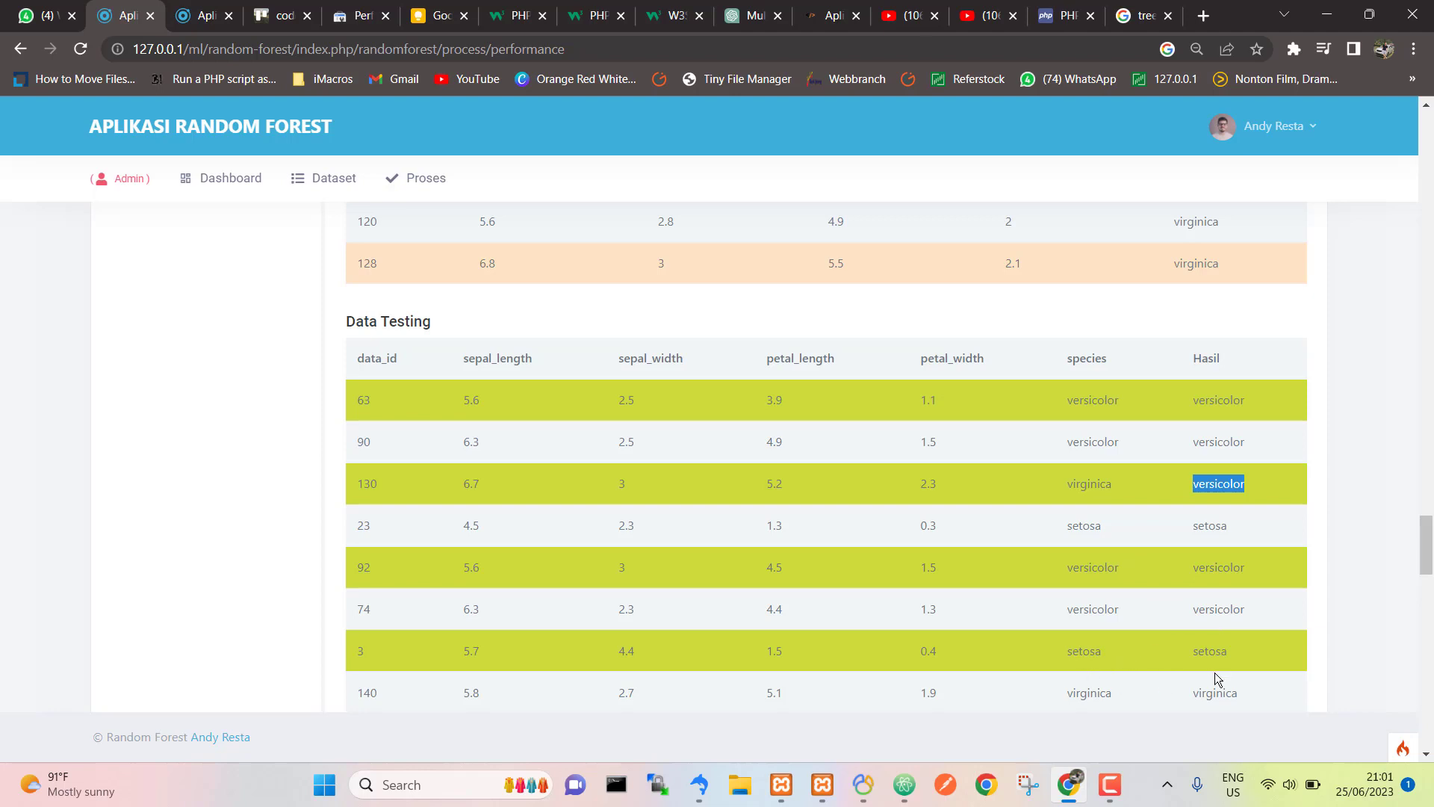
pyautogui.scroll(-2, 1157, 675)
pyautogui.scroll(-10, 1158, 675)
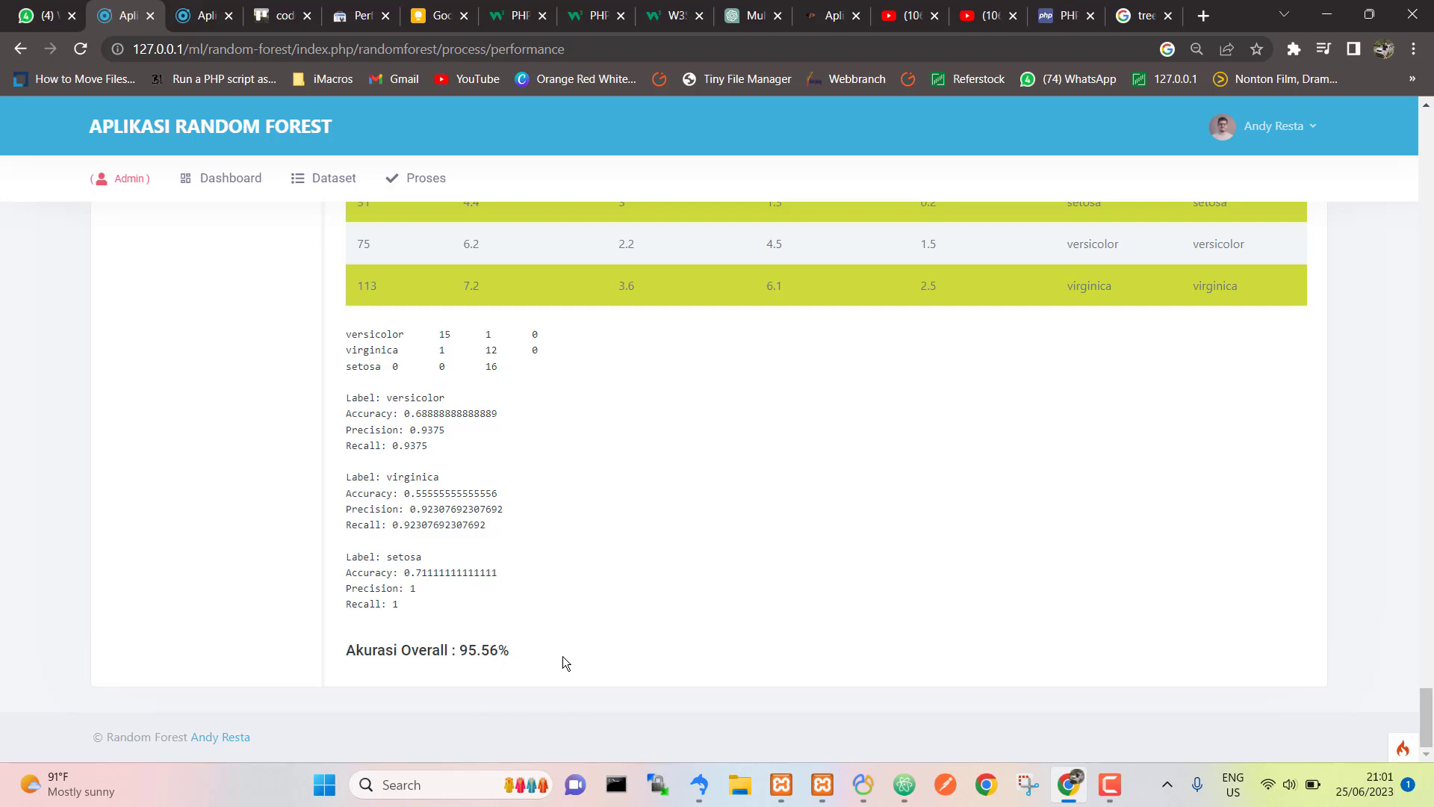
pyautogui.scroll(8, 1138, 481)
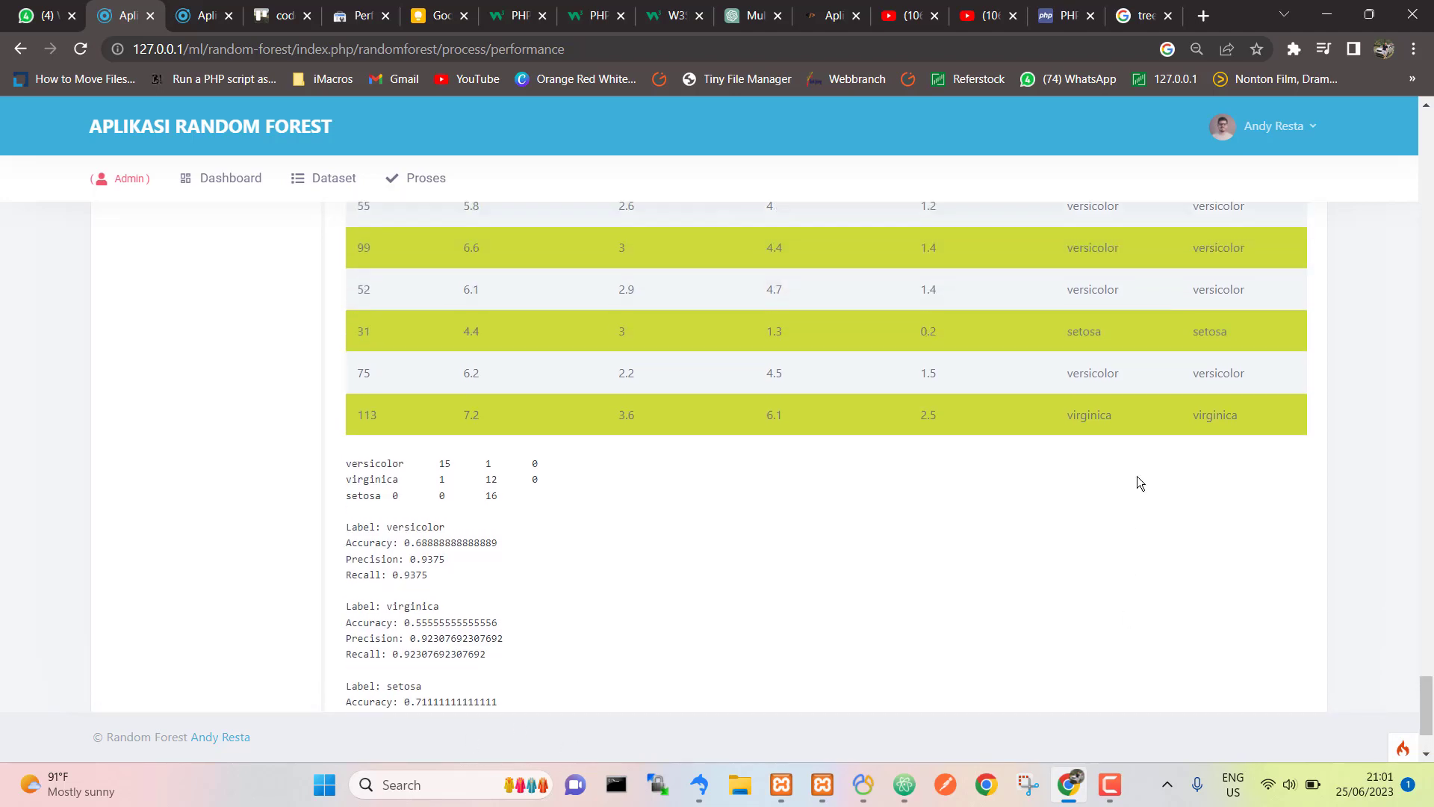
pyautogui.scroll(12, 1157, 477)
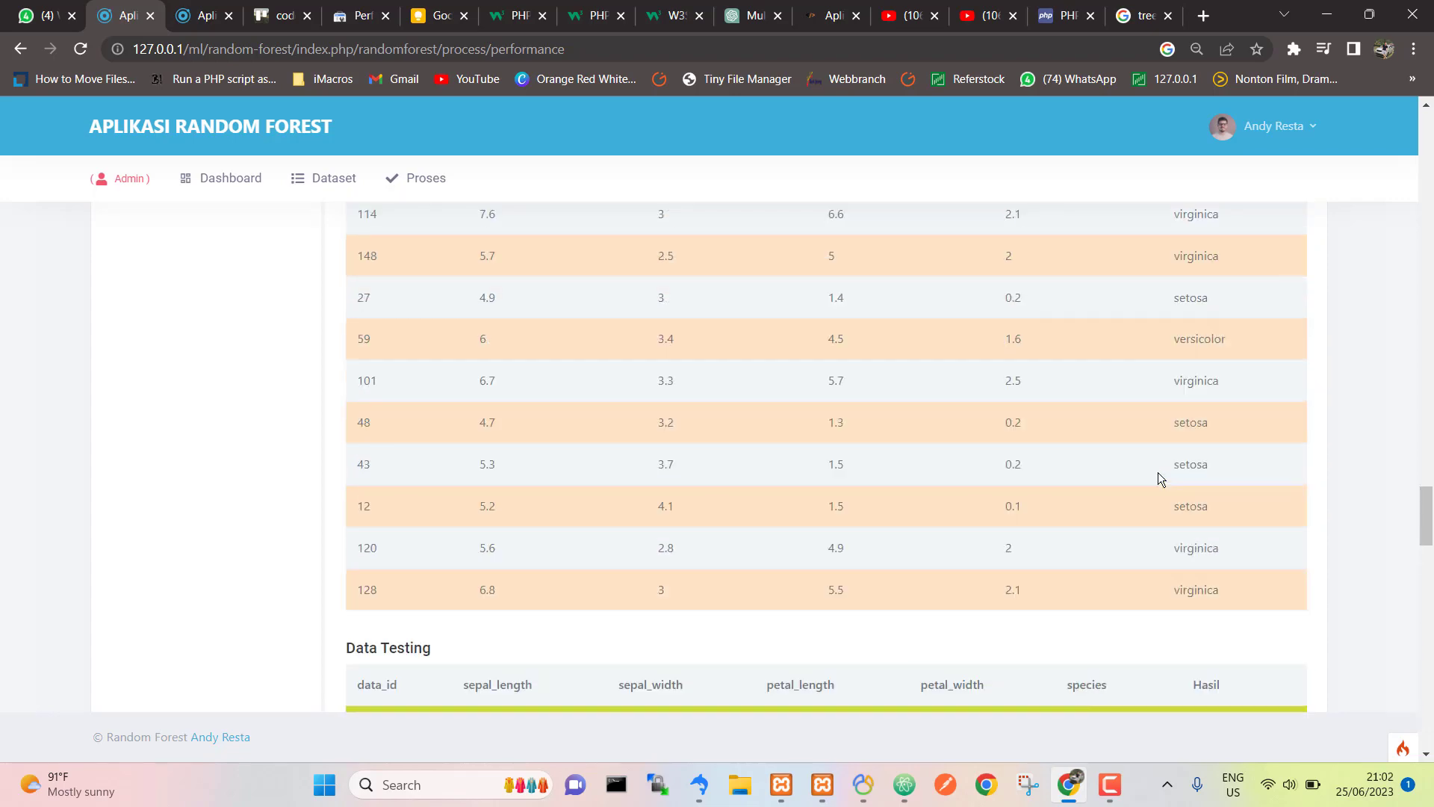
pyautogui.scroll(-5, 1158, 478)
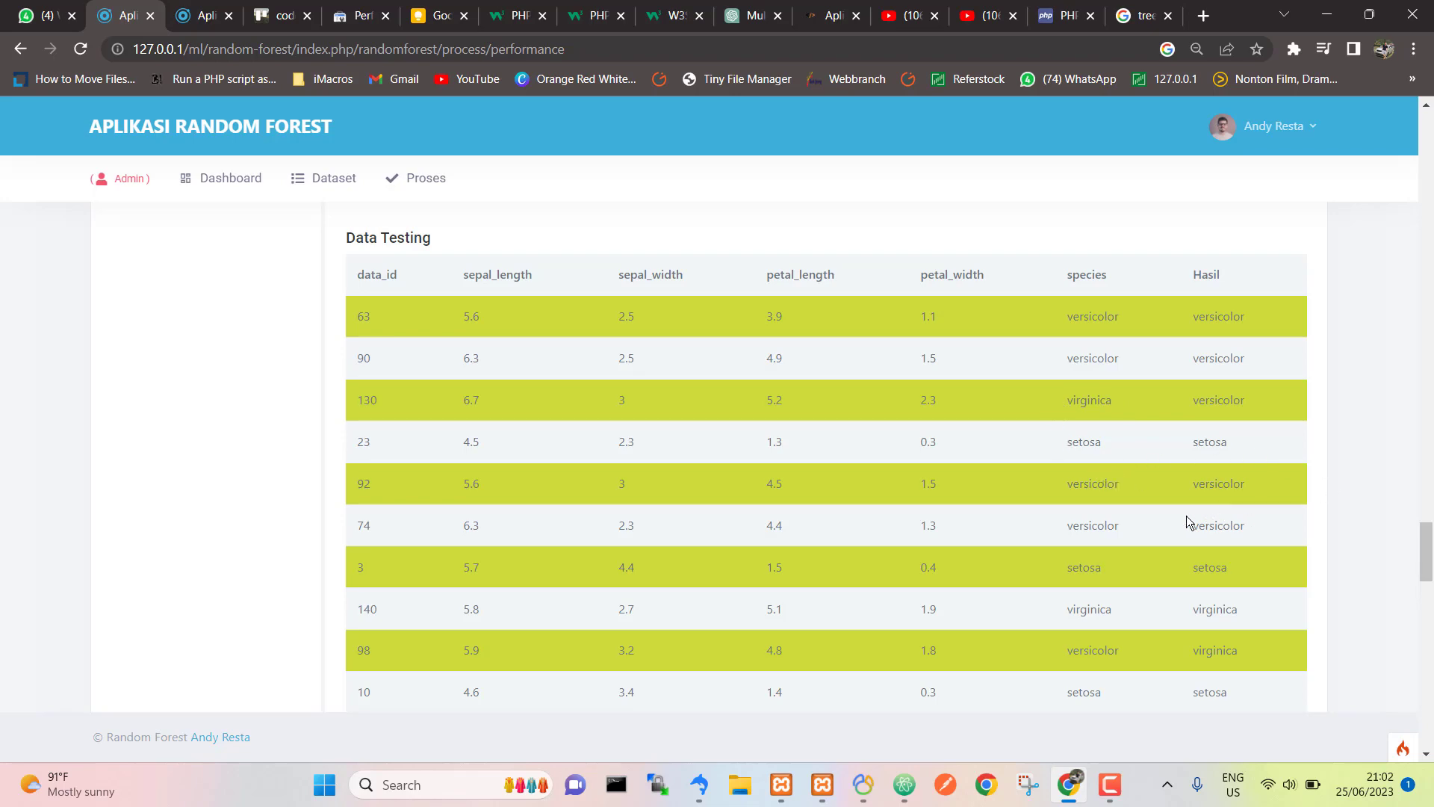
pyautogui.scroll(-20, 1195, 521)
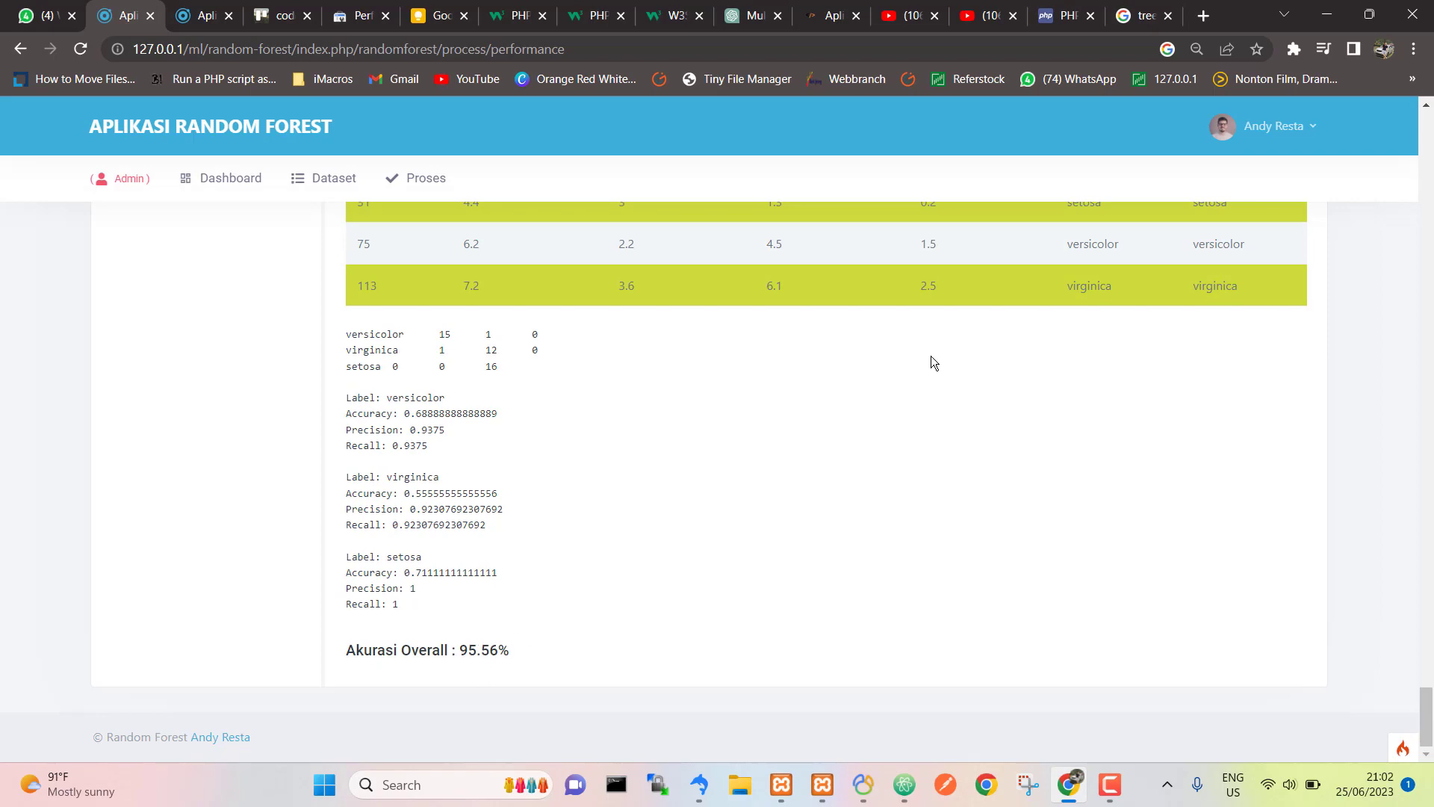
pyautogui.scroll(10, 930, 356)
pyautogui.scroll(10, 931, 356)
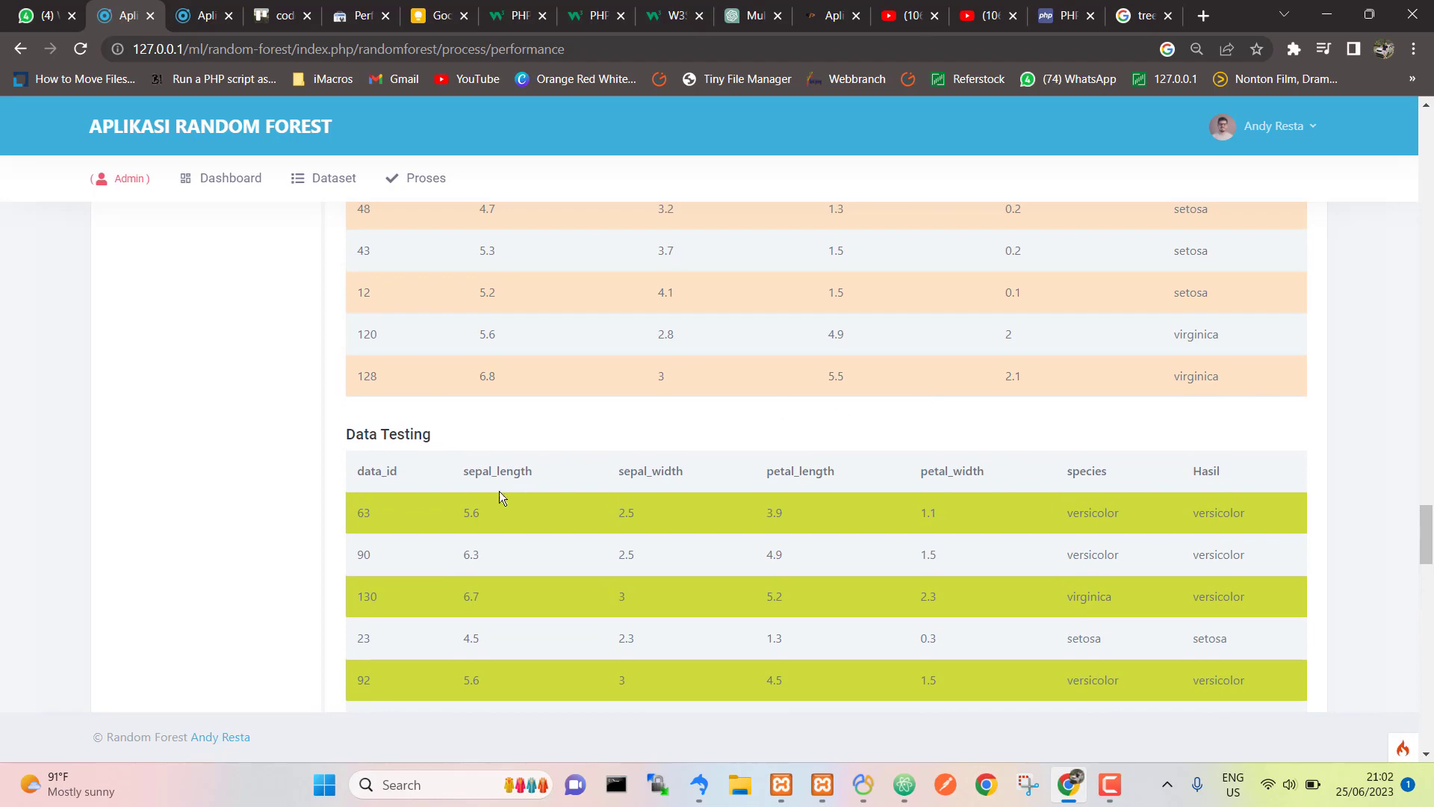
pyautogui.scroll(-20, 457, 513)
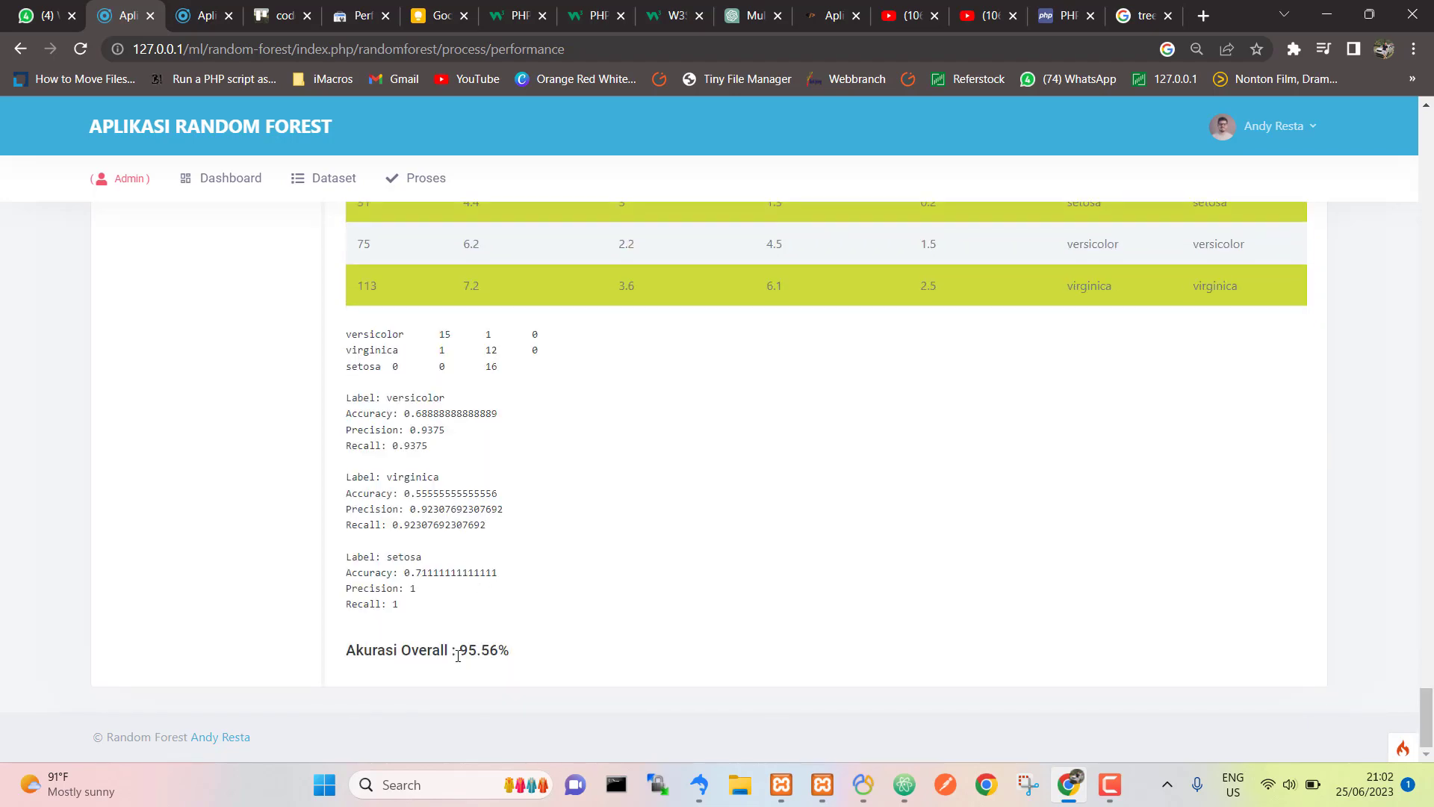
pyautogui.moveTo(457, 656); pyautogui.dragTo(532, 642)
pyautogui.click(532, 642)
pyautogui.moveTo(461, 650); pyautogui.dragTo(530, 642)
pyautogui.click(528, 642)
pyautogui.moveTo(514, 651); pyautogui.dragTo(355, 647)
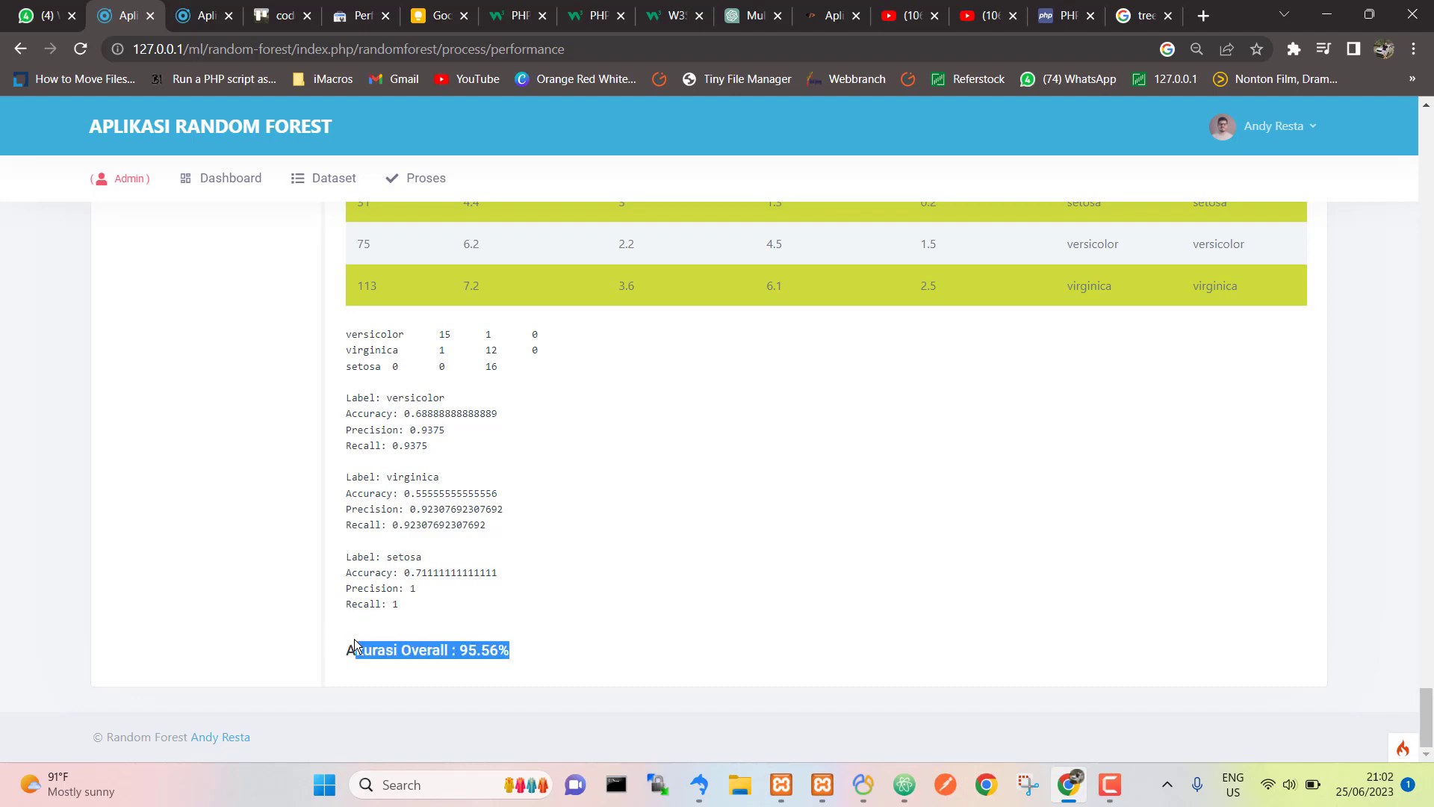
pyautogui.click(426, 588)
pyautogui.scroll(6, 426, 589)
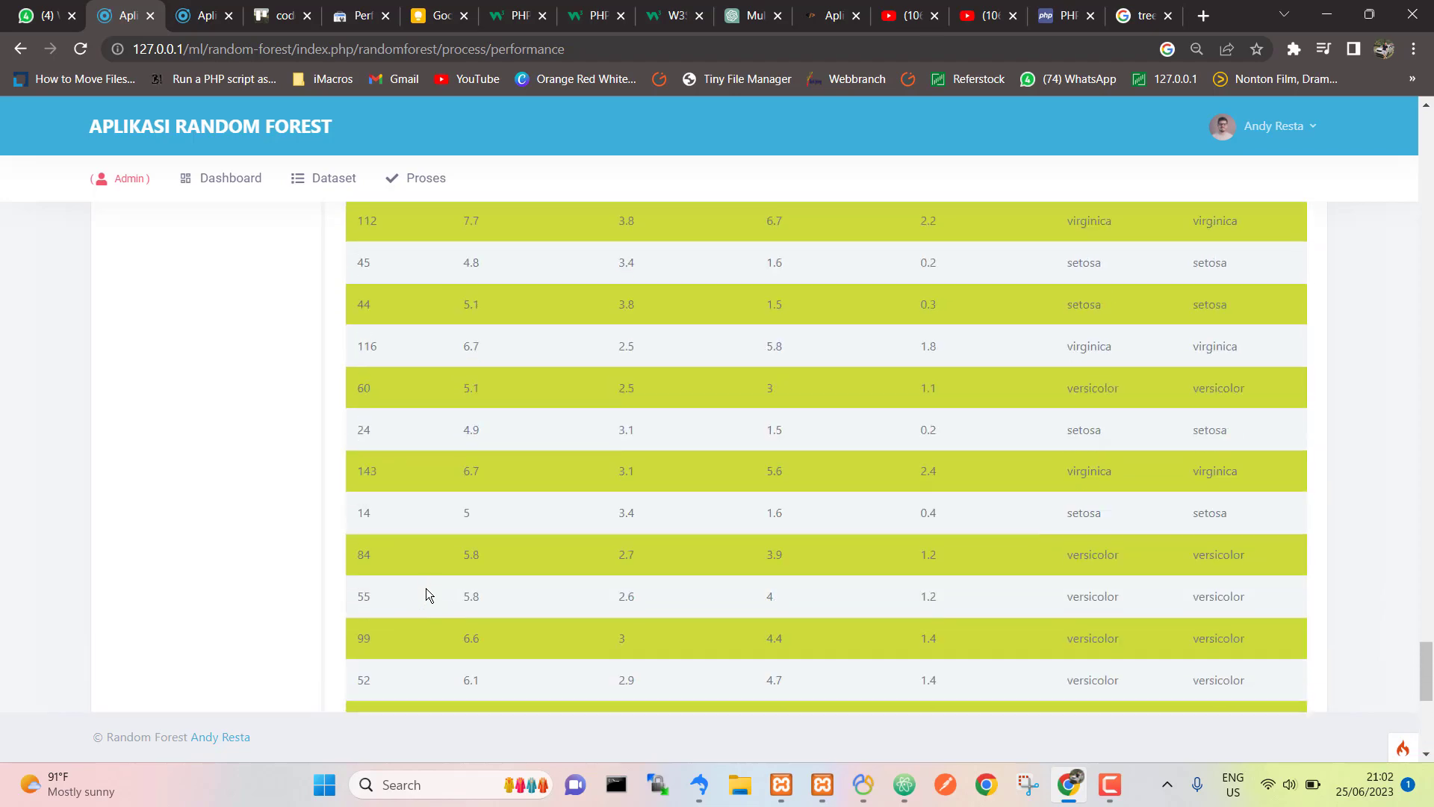
pyautogui.scroll(-5, 425, 588)
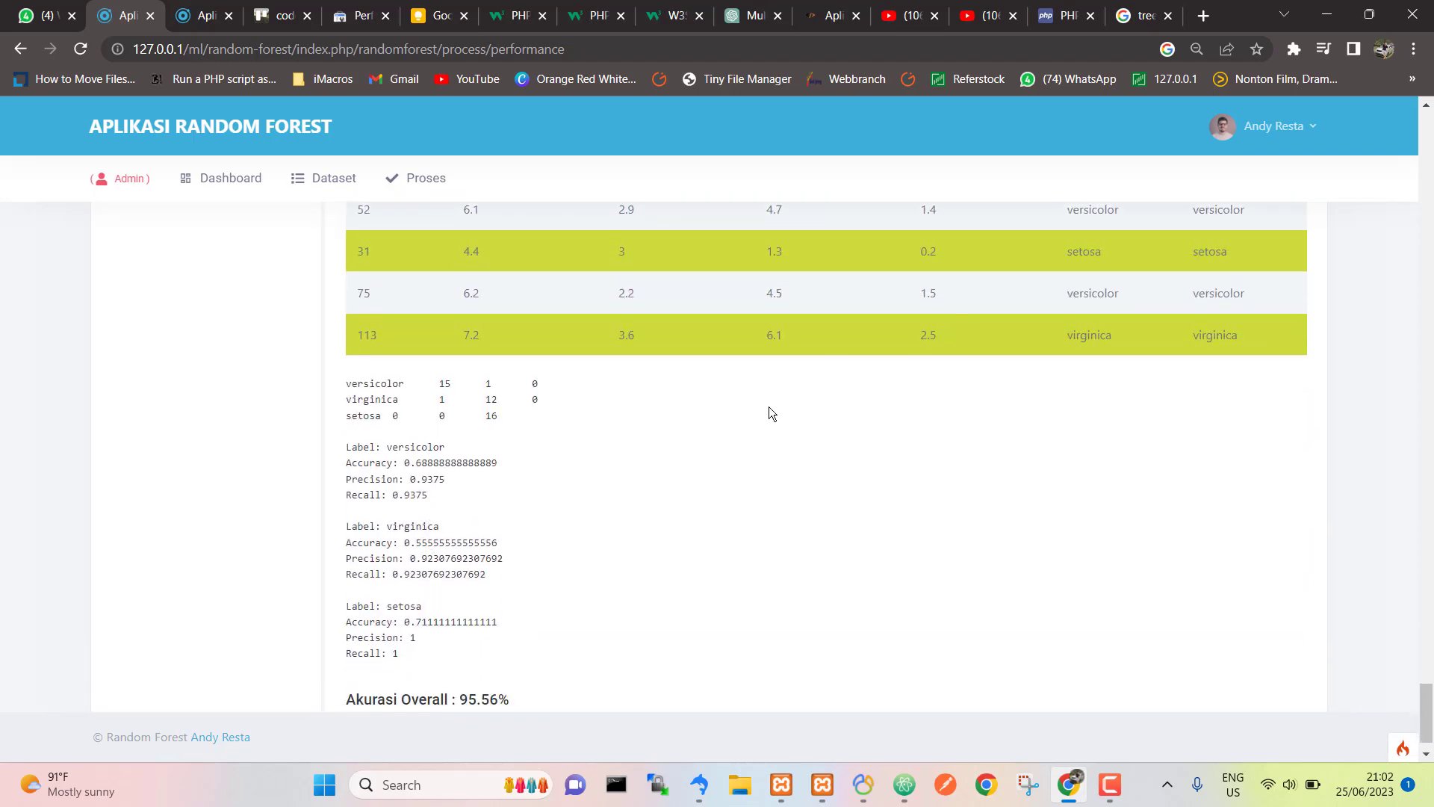
pyautogui.scroll(20, 773, 414)
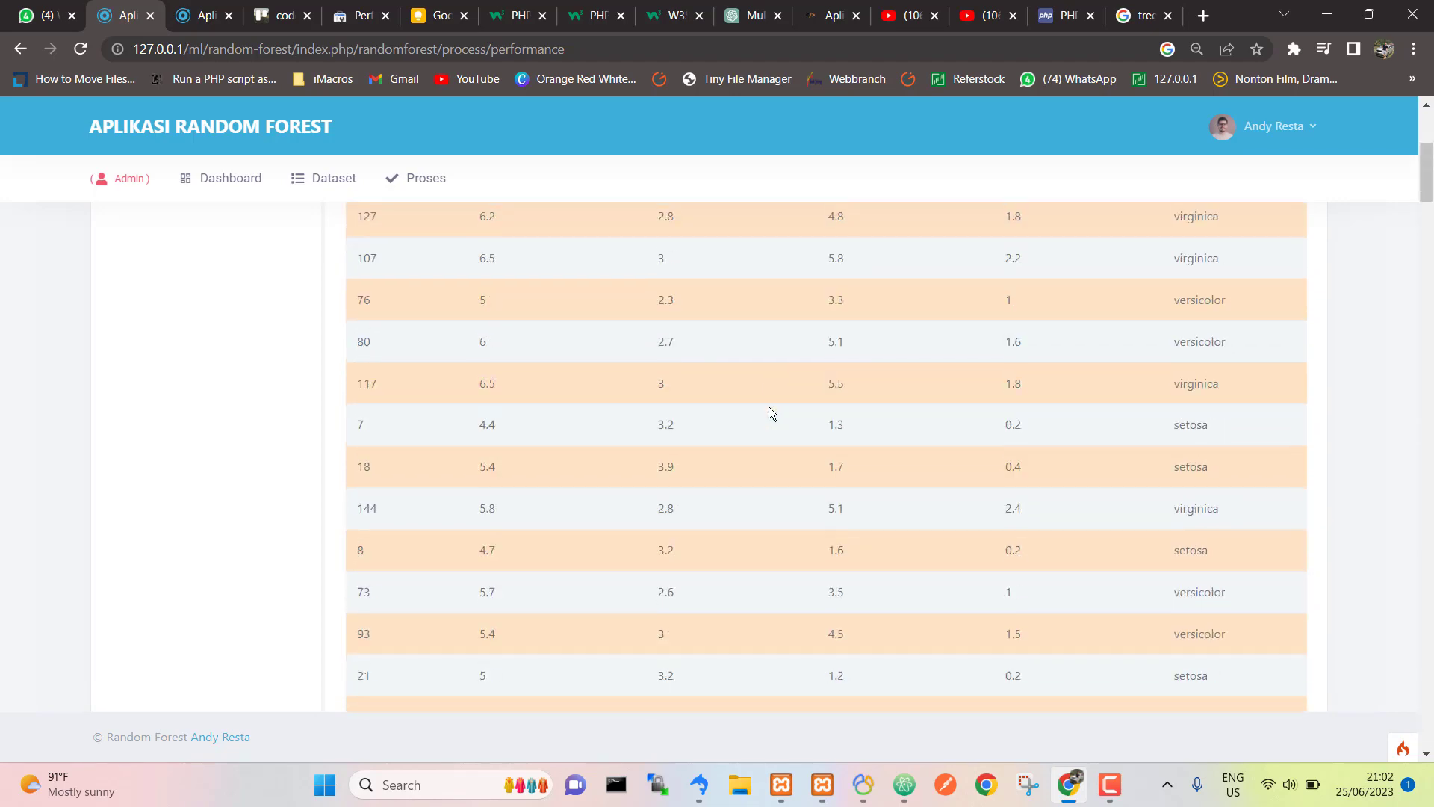
pyautogui.click(995, 9)
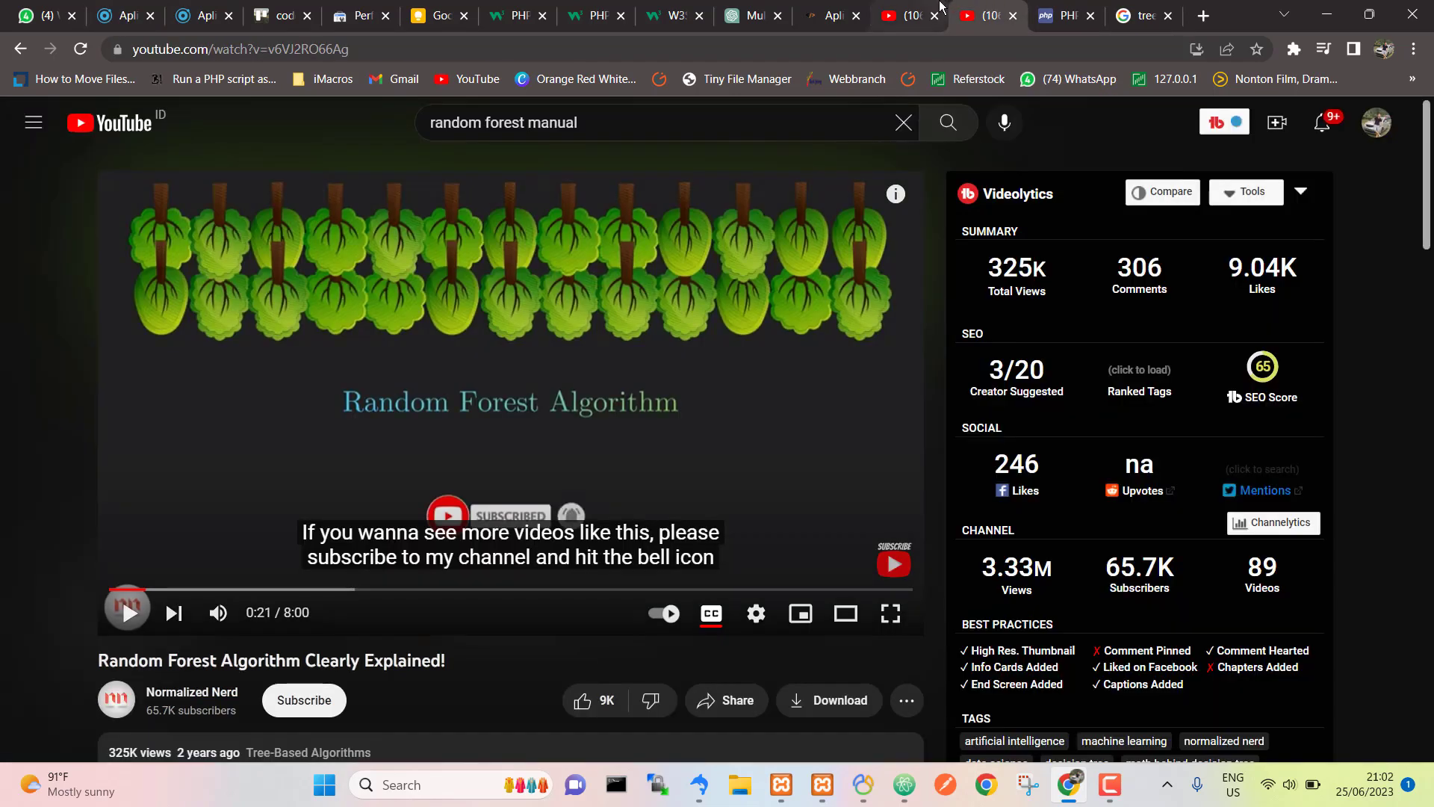
pyautogui.click(941, 6)
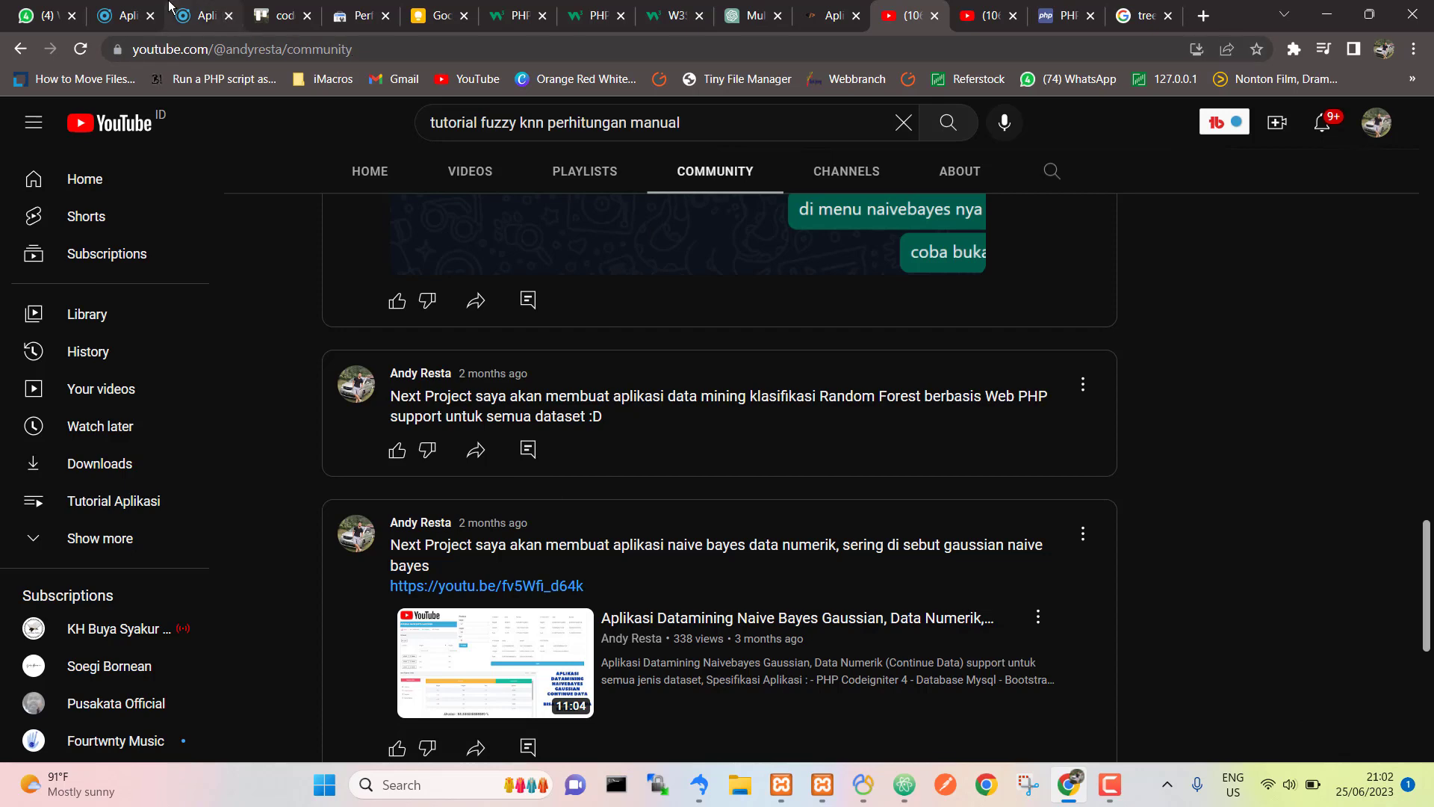
pyautogui.moveTo(169, 6)
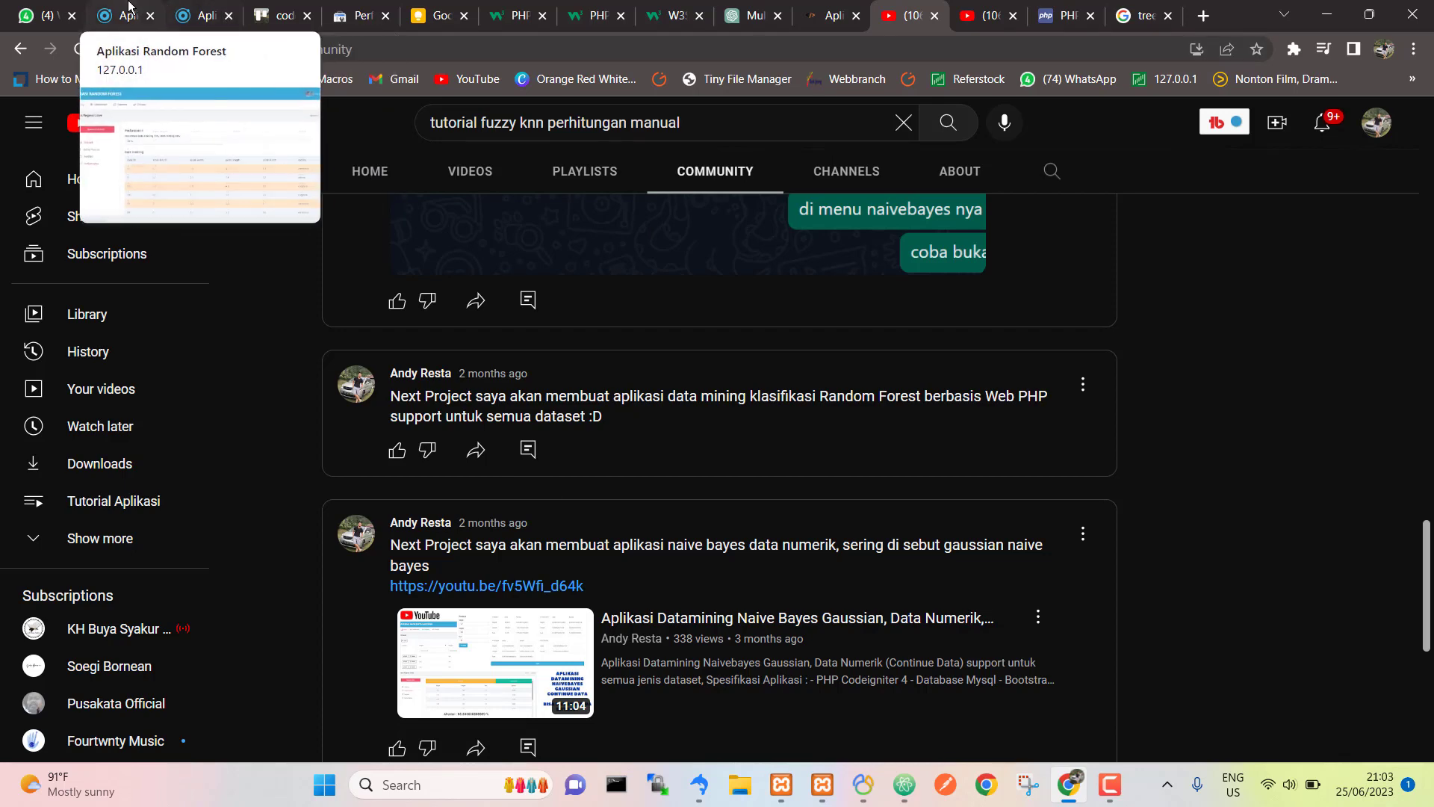
pyautogui.click(182, 6)
pyautogui.click(134, 6)
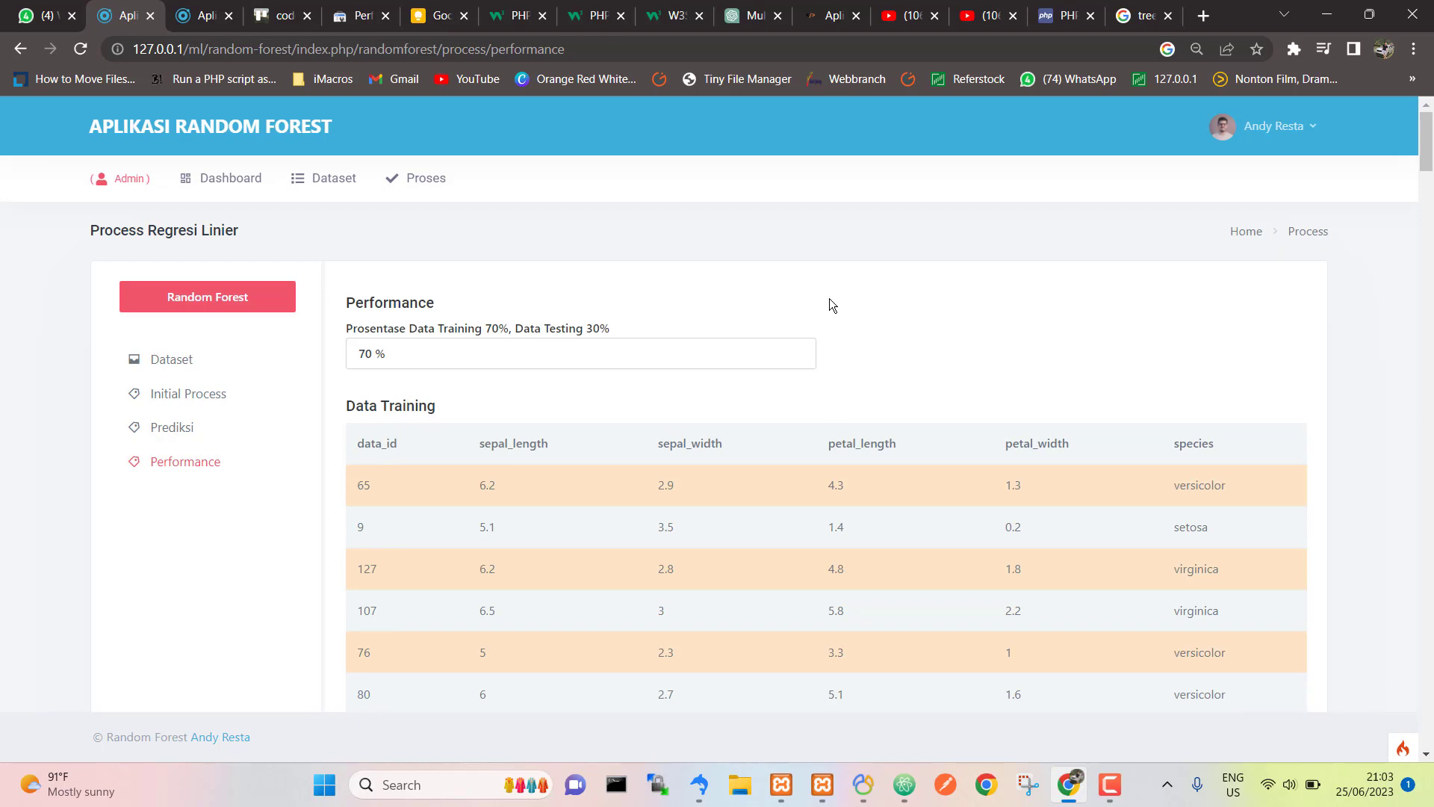
# Step: Go to the Dataset page listing iris sepal and petal measurements, setosa rows first
pyautogui.click(315, 180)
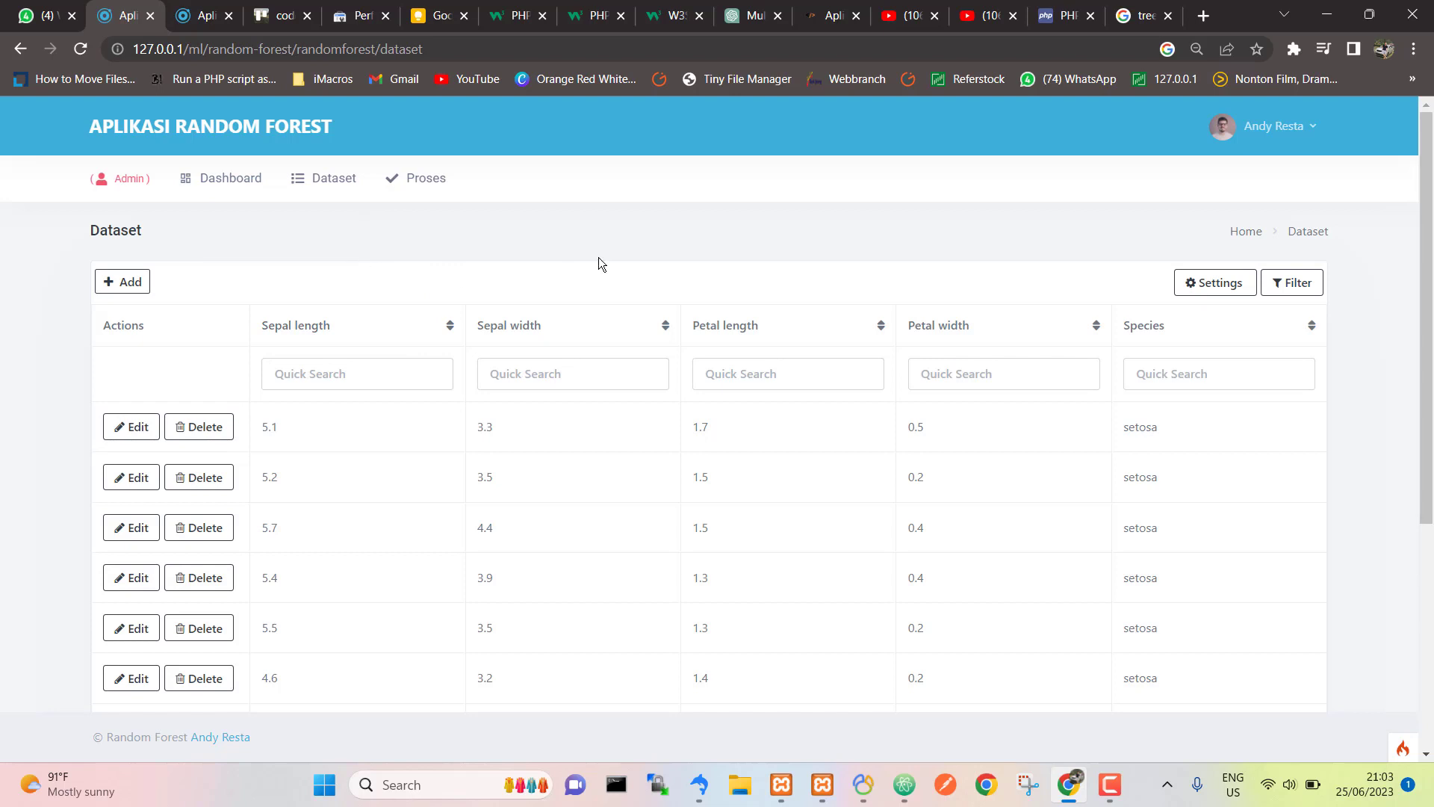
pyautogui.scroll(-5, 794, 551)
pyautogui.scroll(5, 792, 551)
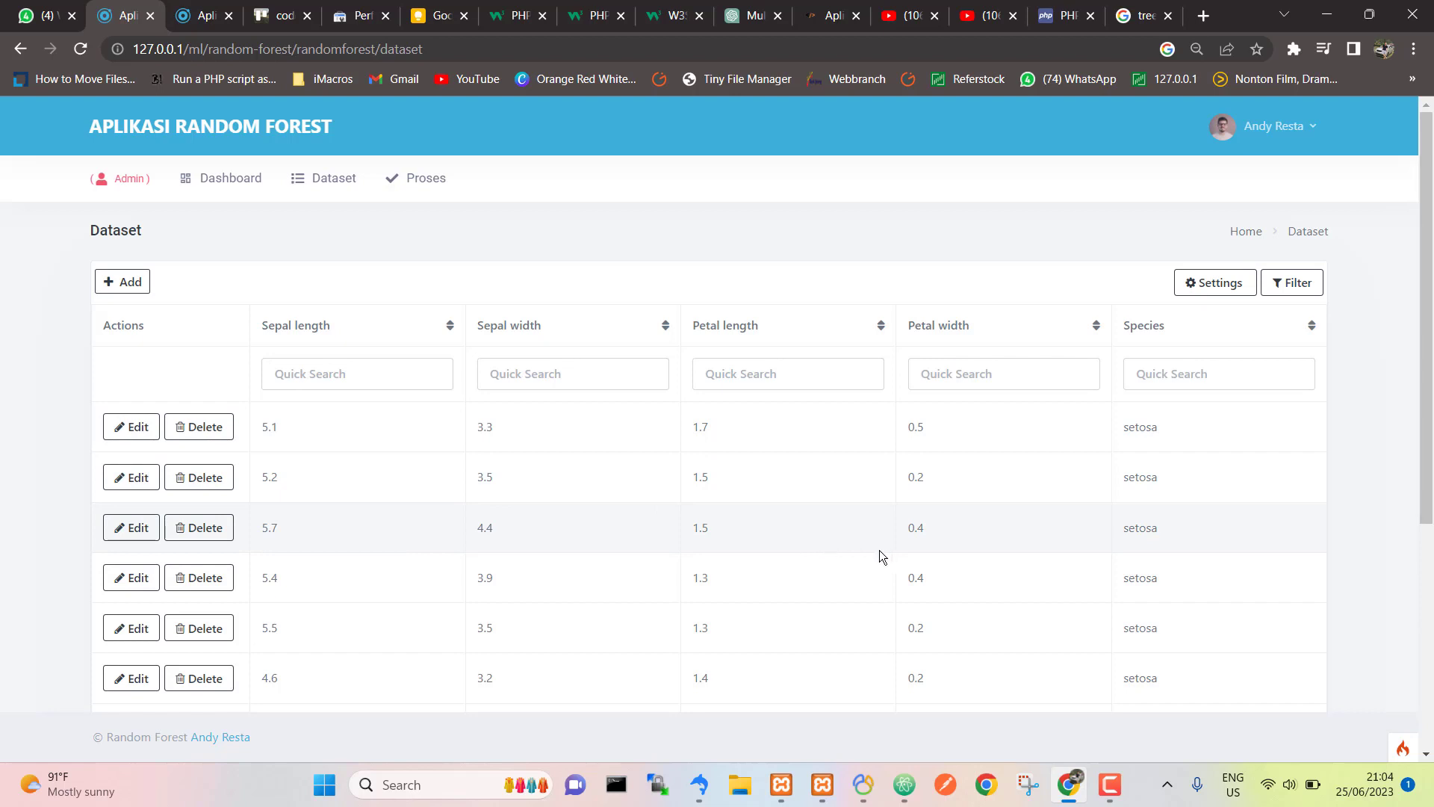
pyautogui.scroll(-1, 991, 560)
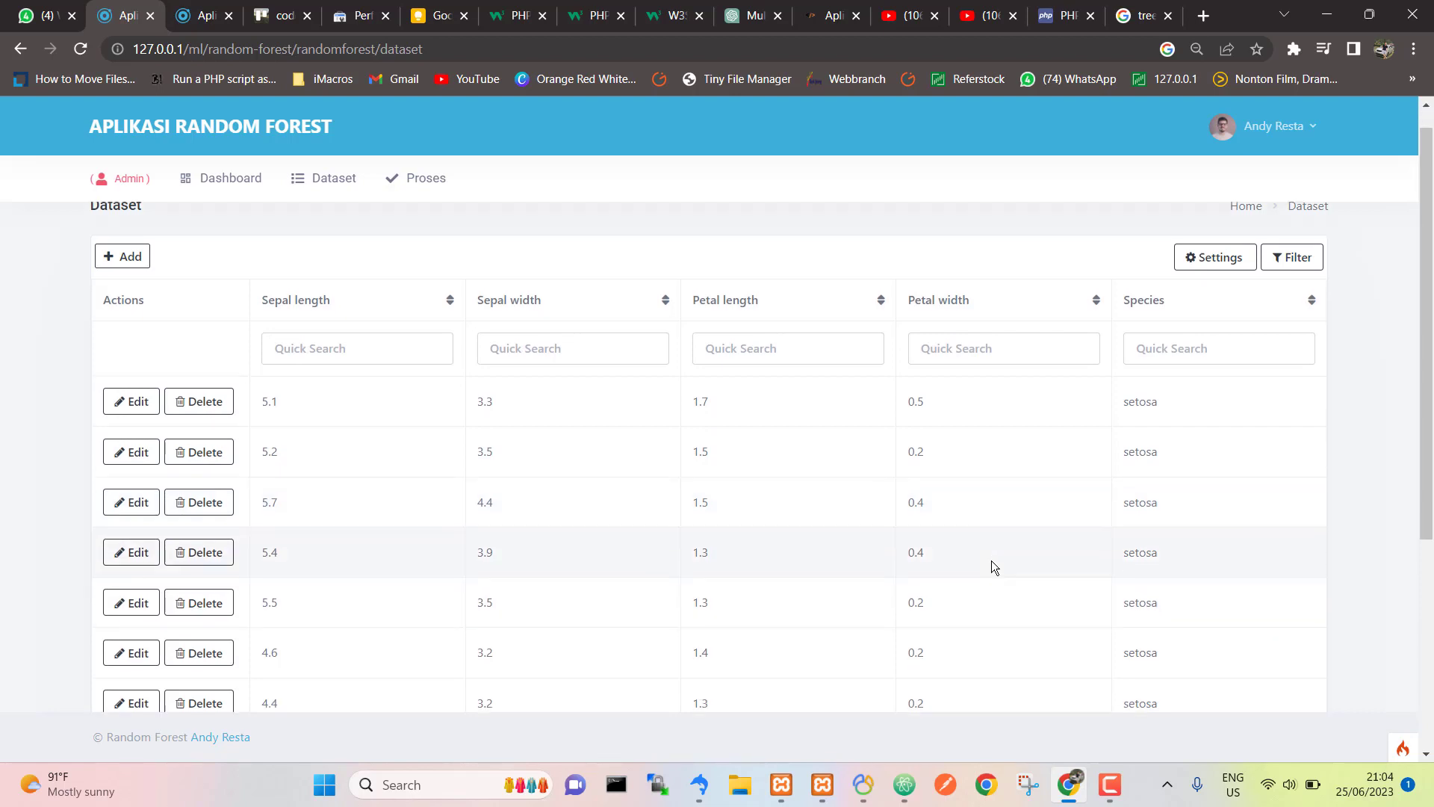
pyautogui.scroll(1, 992, 560)
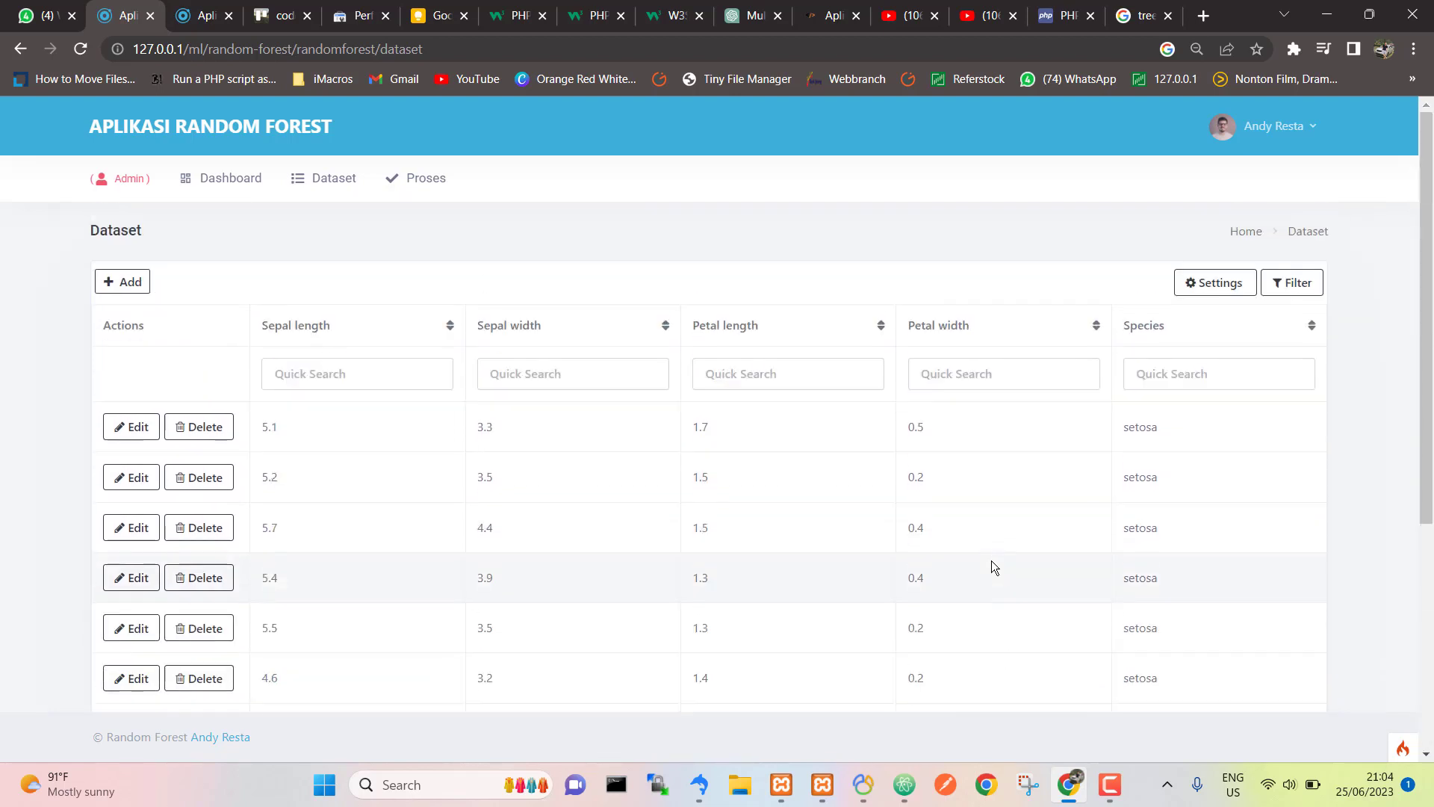
pyautogui.click(321, 181)
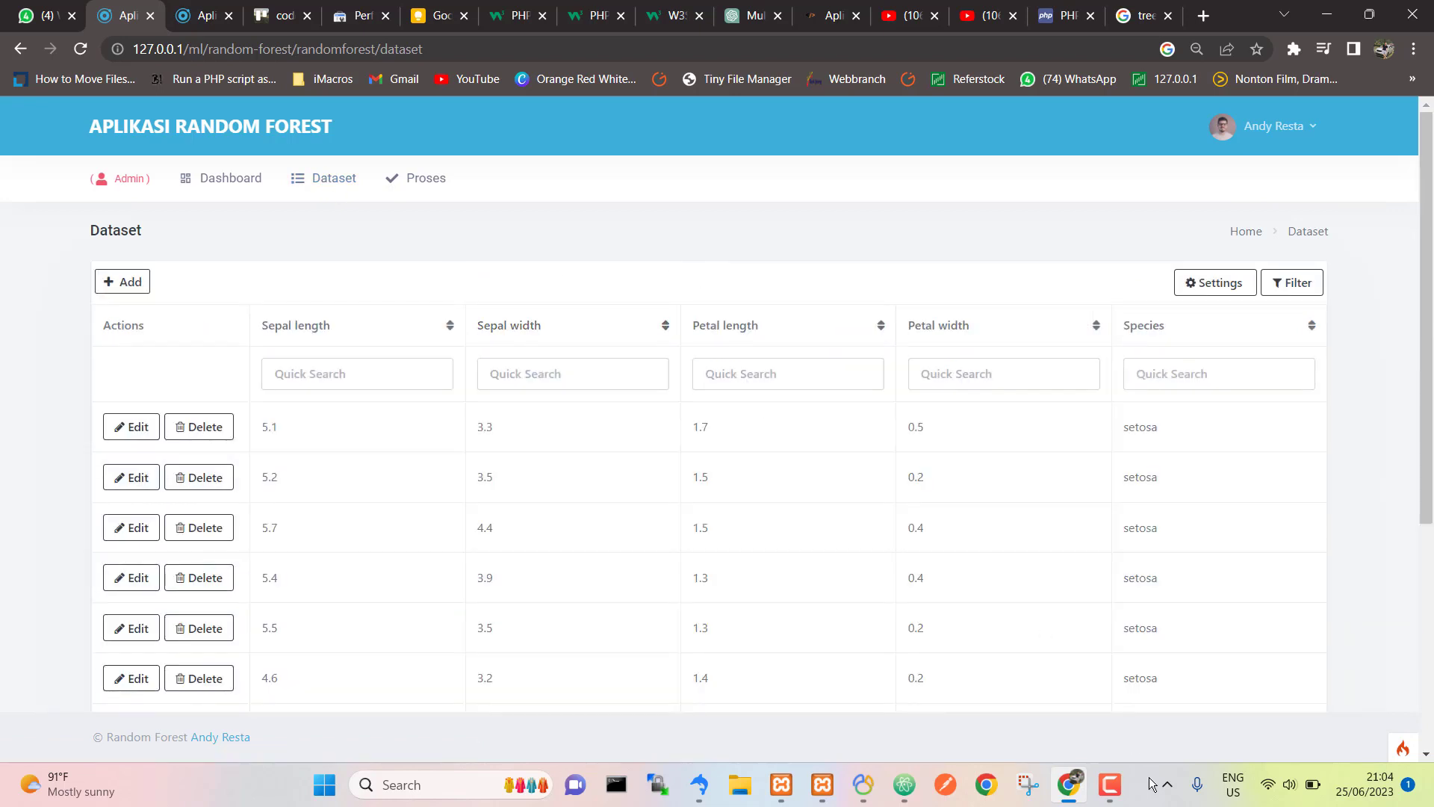
pyautogui.click(1110, 784)
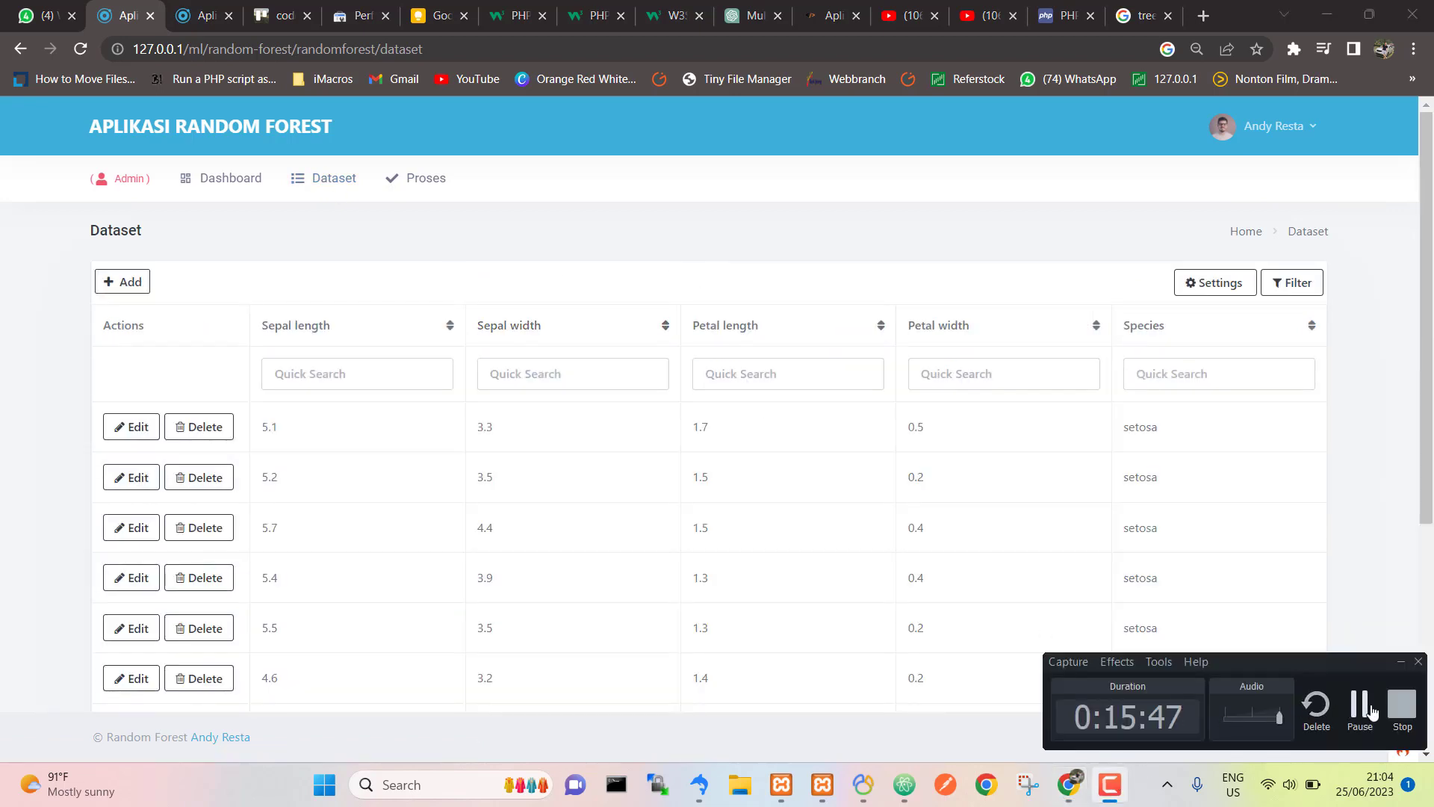